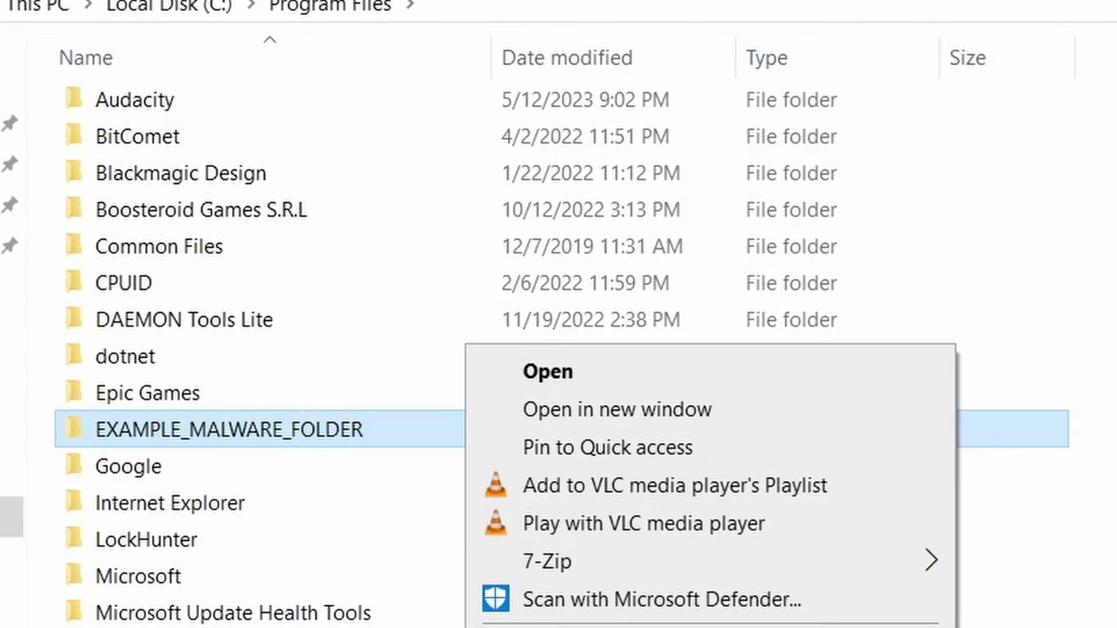
- Retry deleting the locked folder, then remove the chrome policy template and close the templates list
key("Escape")
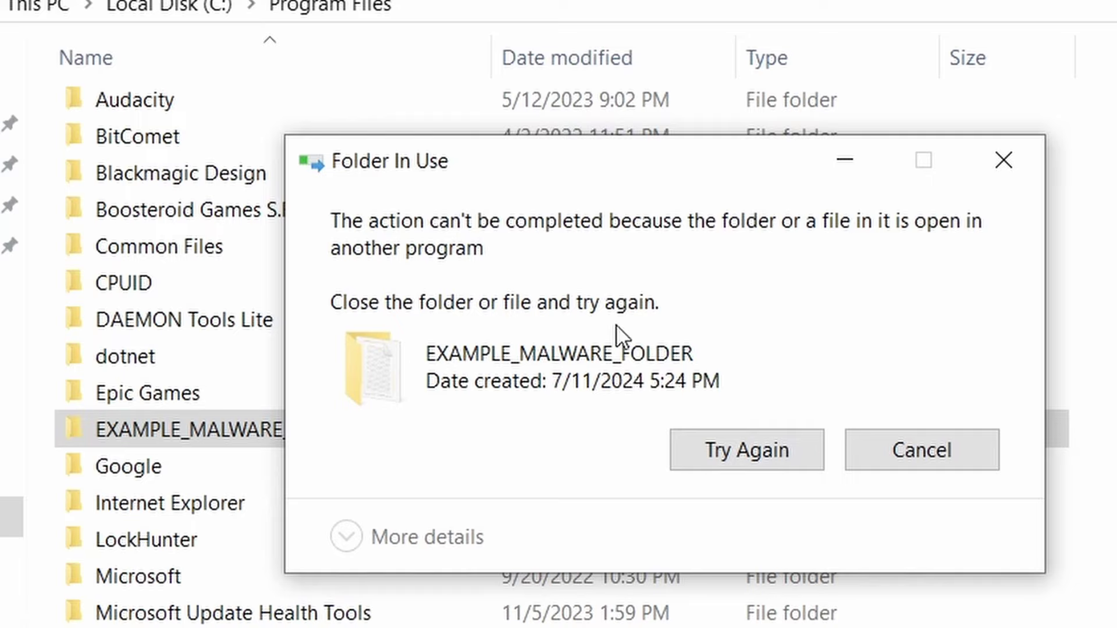
left_click(734, 456)
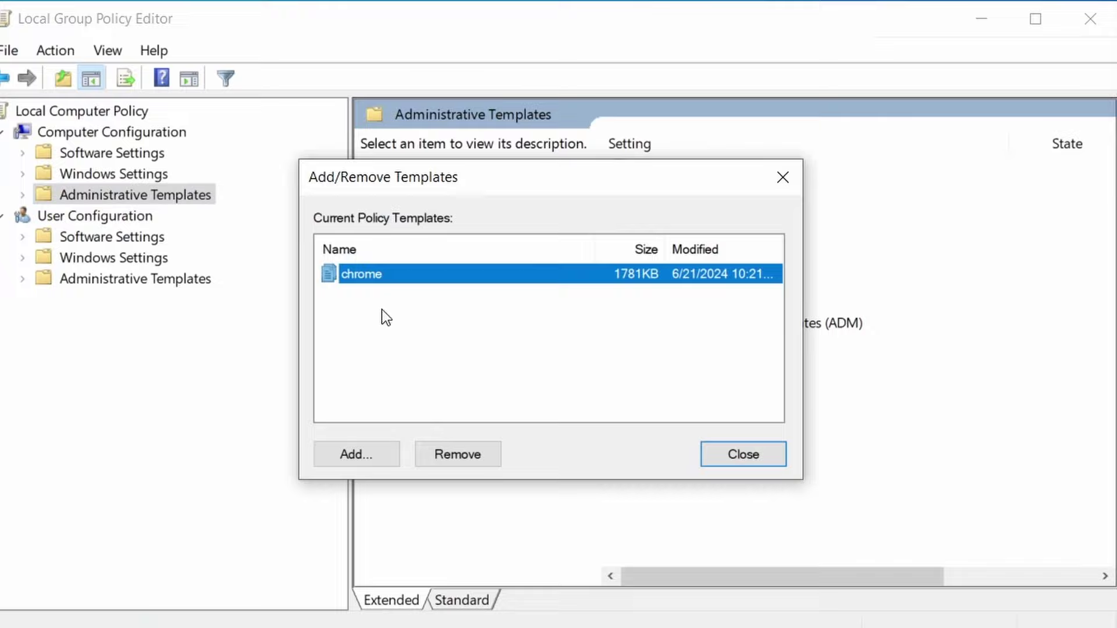
left_click(474, 456)
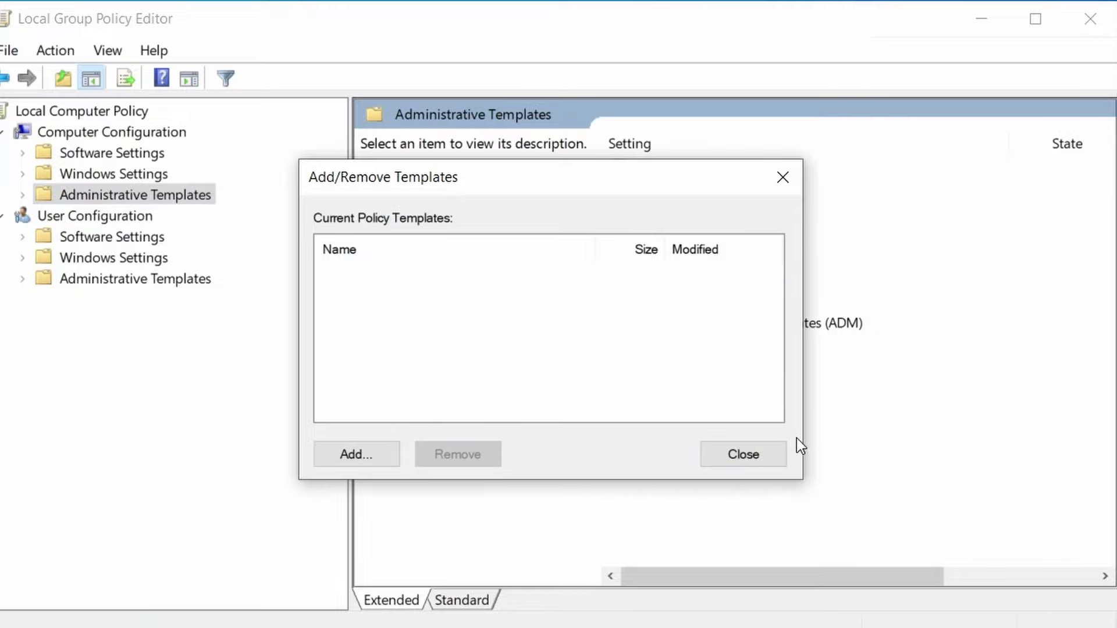
left_click(778, 454)
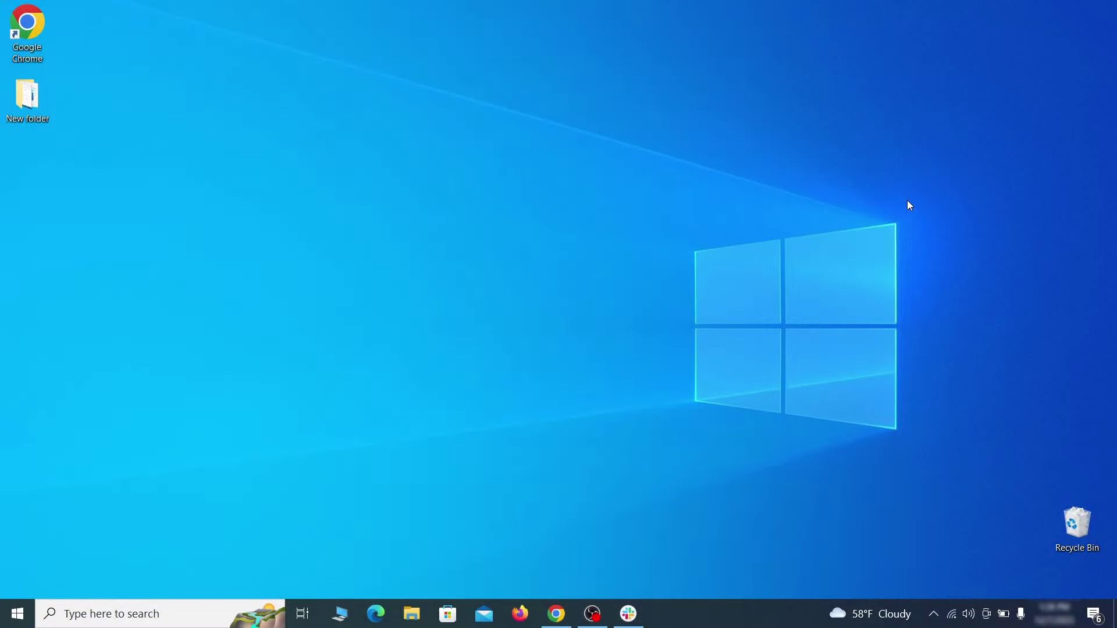
- Open Apps & features and sort the installed apps by install date
key("super")
type("apps &")
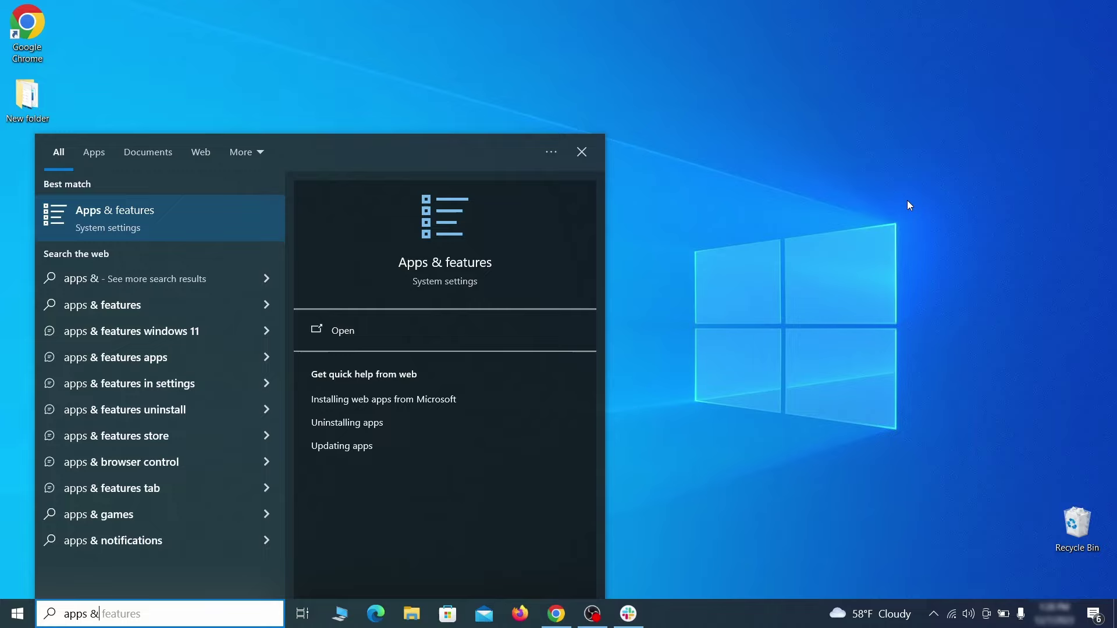
type(" features")
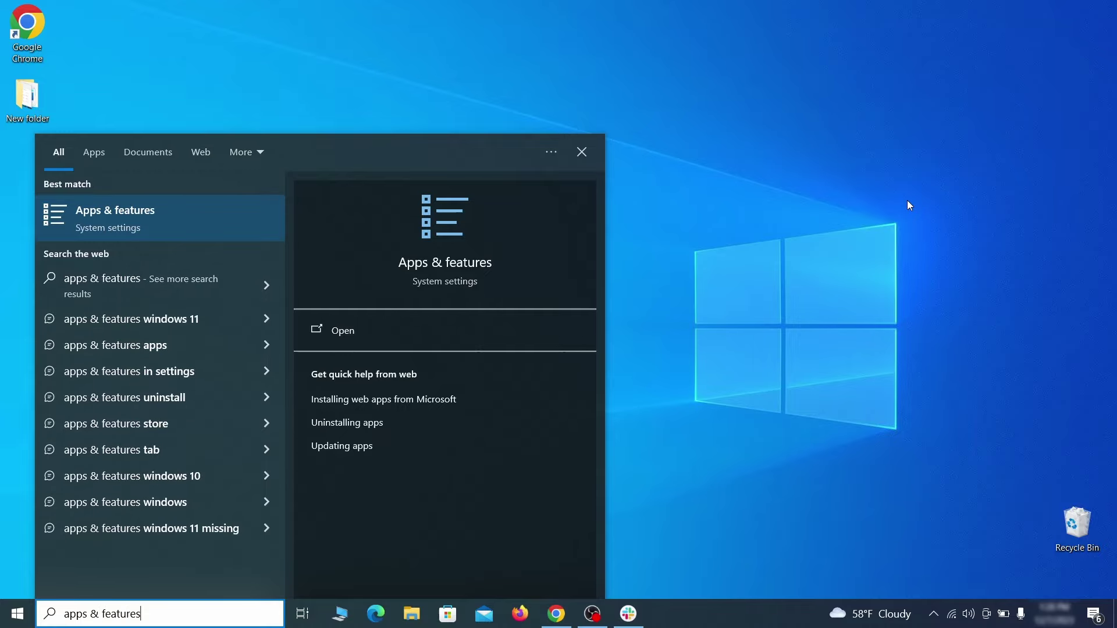
key("Return")
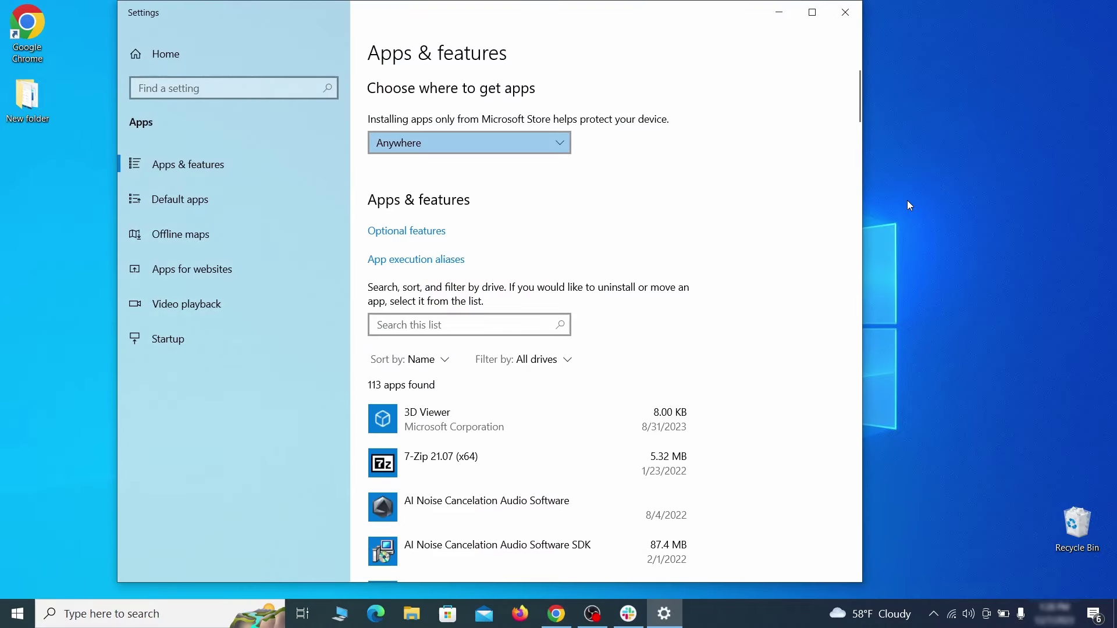
left_click(437, 360)
left_click(427, 437)
scroll(428, 440, "down", 2)
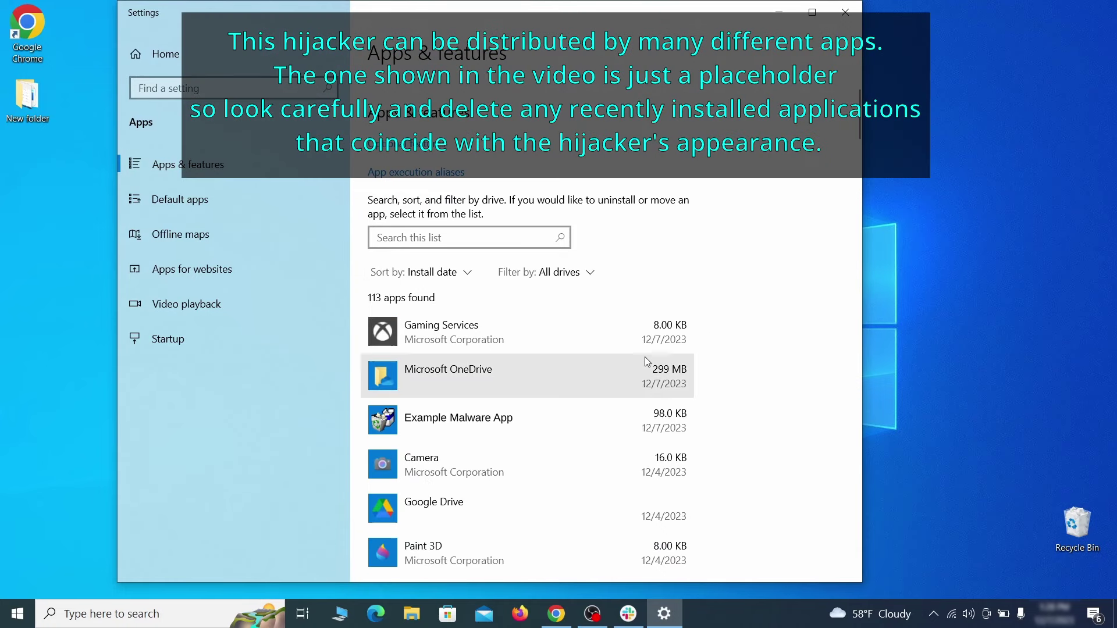
- Uninstall Example Malware App, confirming and finishing the wizard, then close Settings
left_click(569, 413)
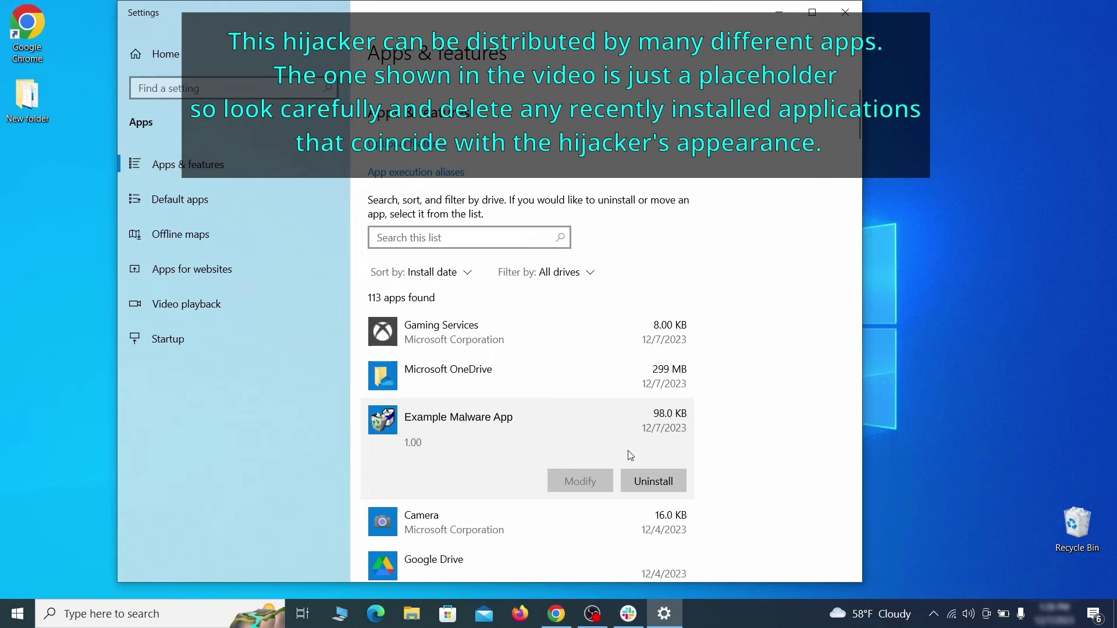
left_click(666, 478)
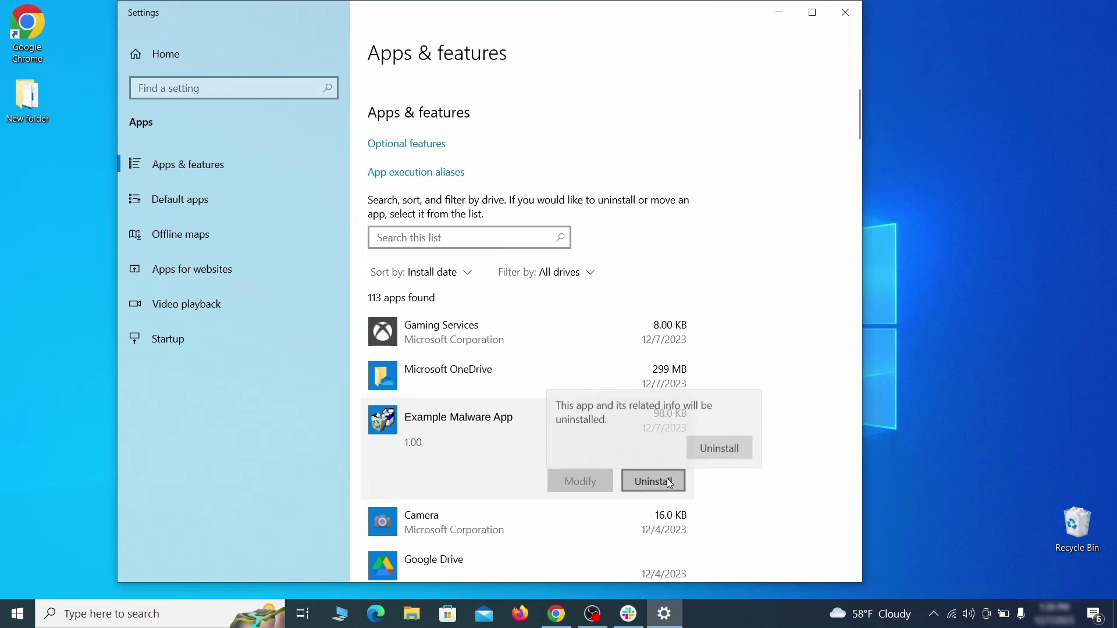
left_click(734, 453)
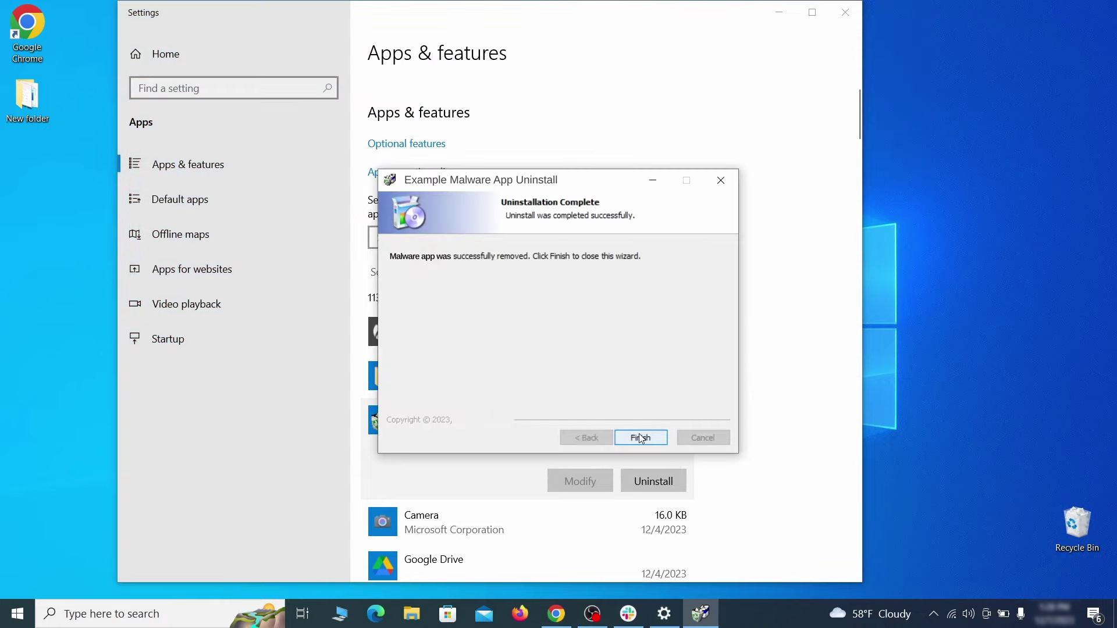
left_click(641, 438)
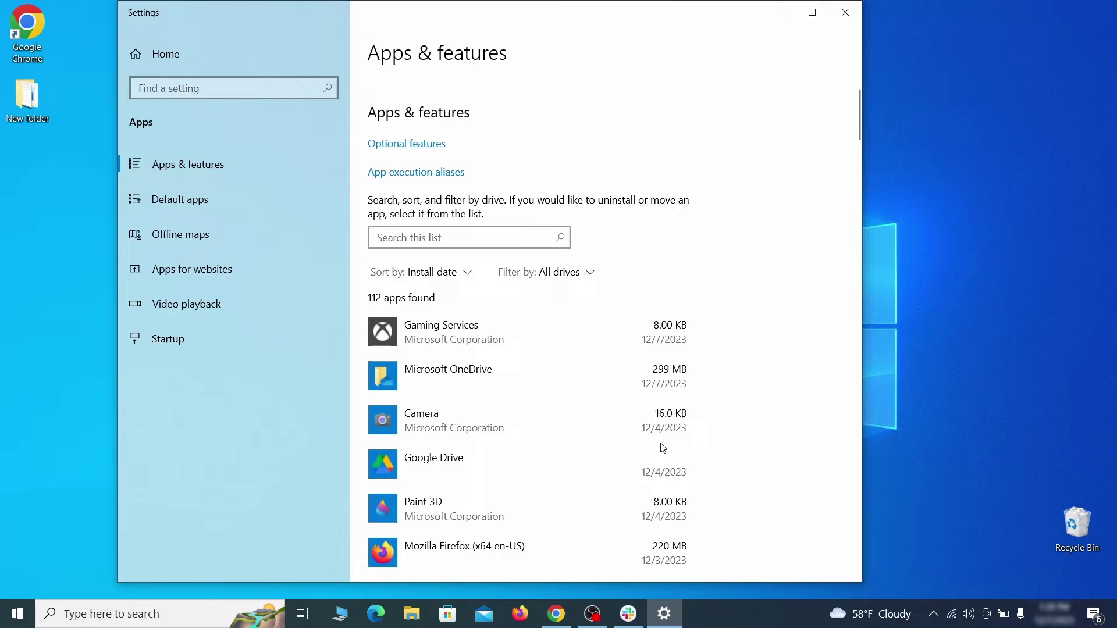
left_click(855, 18)
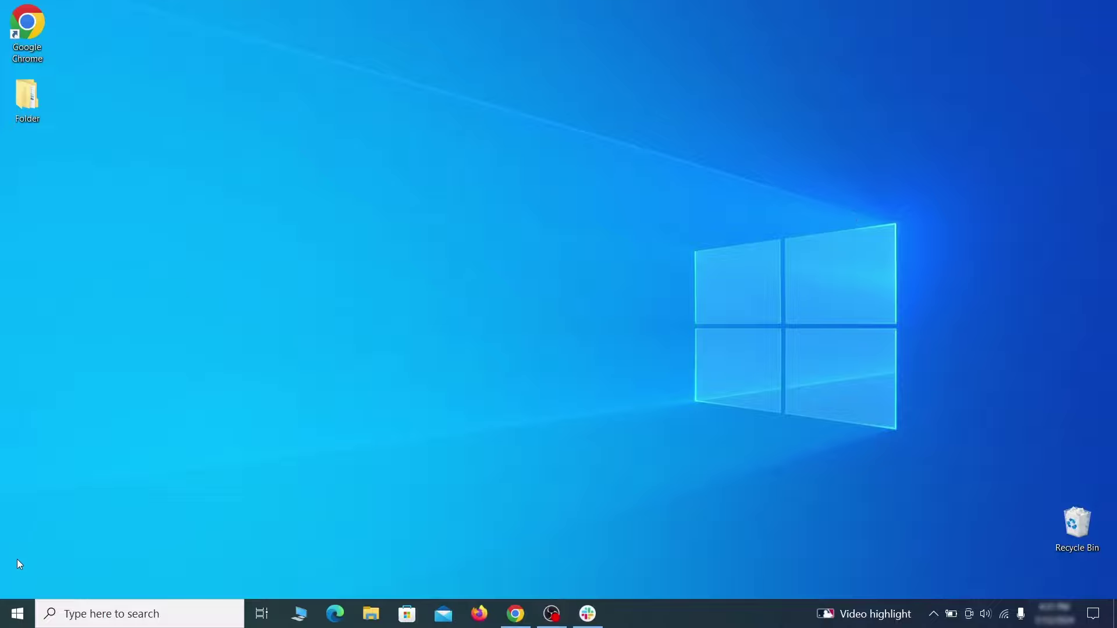
- Enable 'Show hidden files, folders, and drives' on File Explorer Options' View tab and apply it
left_click(17, 614)
type("folder options")
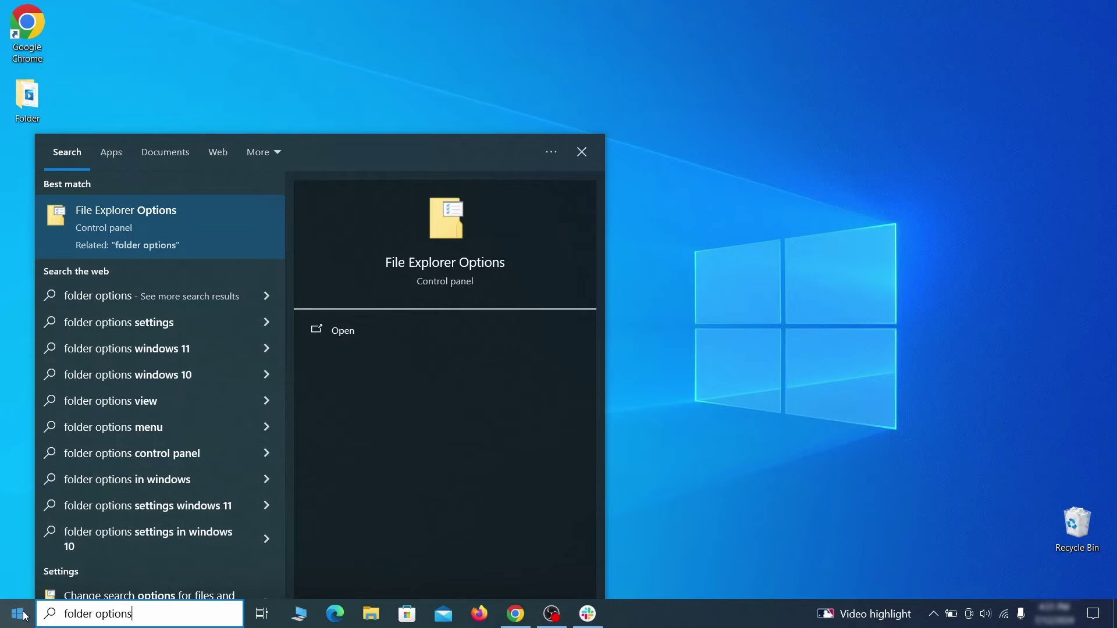
key("Return")
left_click(218, 141)
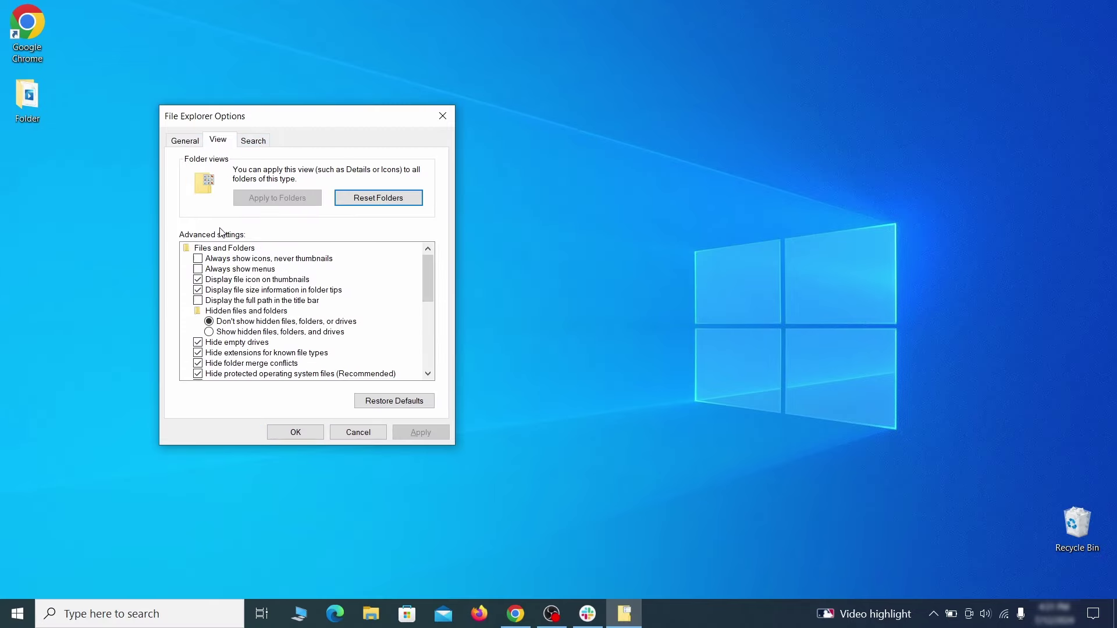
left_click(210, 332)
left_click(423, 434)
left_click(295, 433)
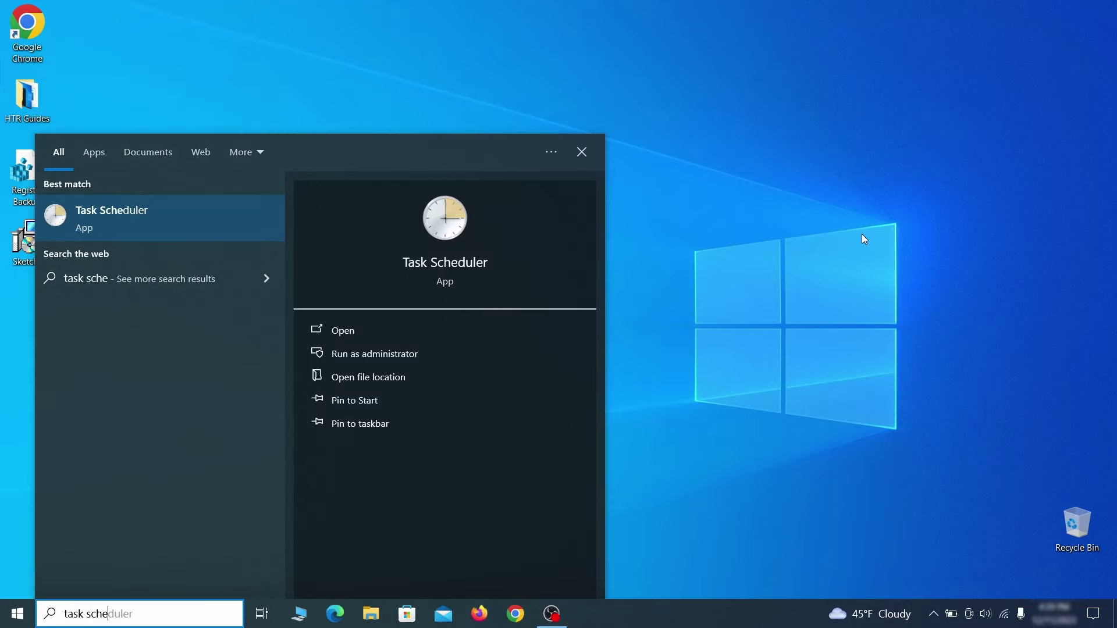
- Check the Example Malware App task's daily trigger and program action in Task Scheduler Library, then delete it
key("Return")
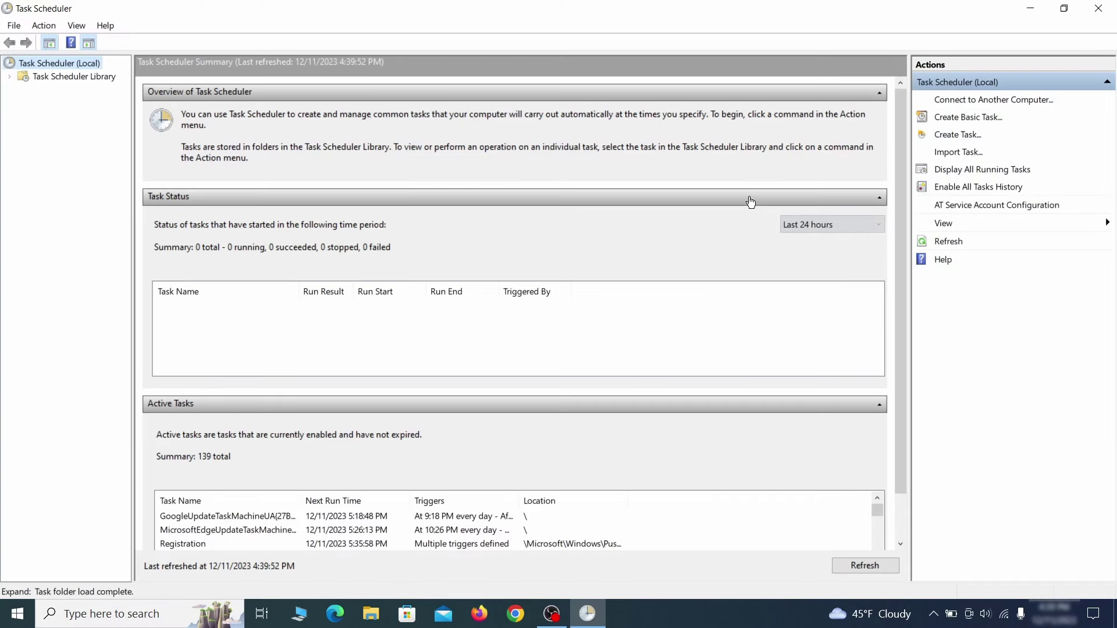
left_click(109, 77)
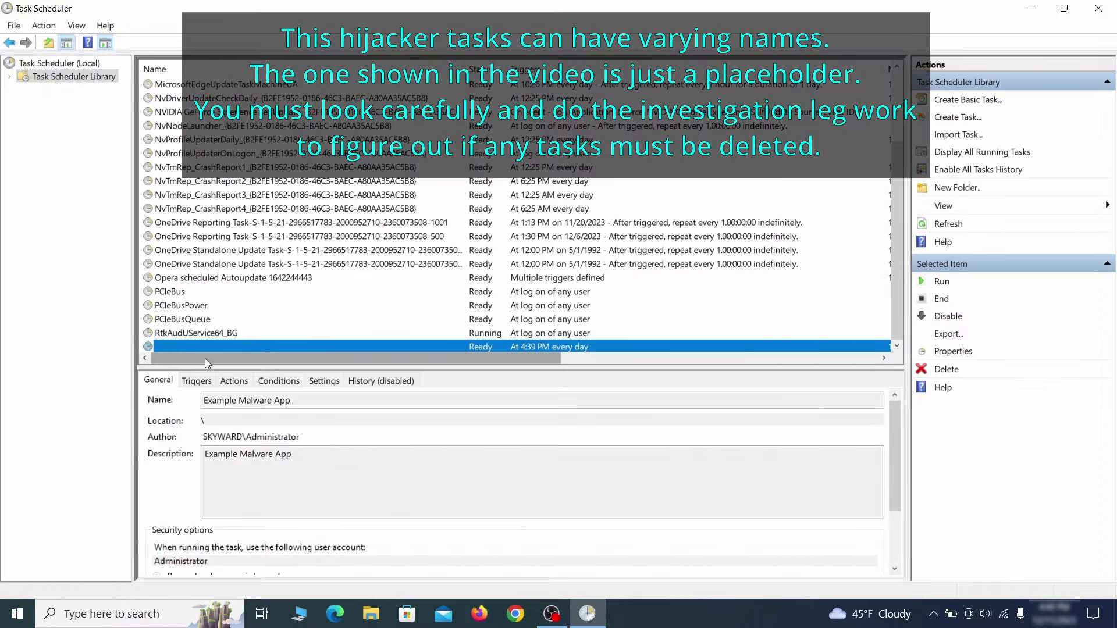
right_click(320, 348)
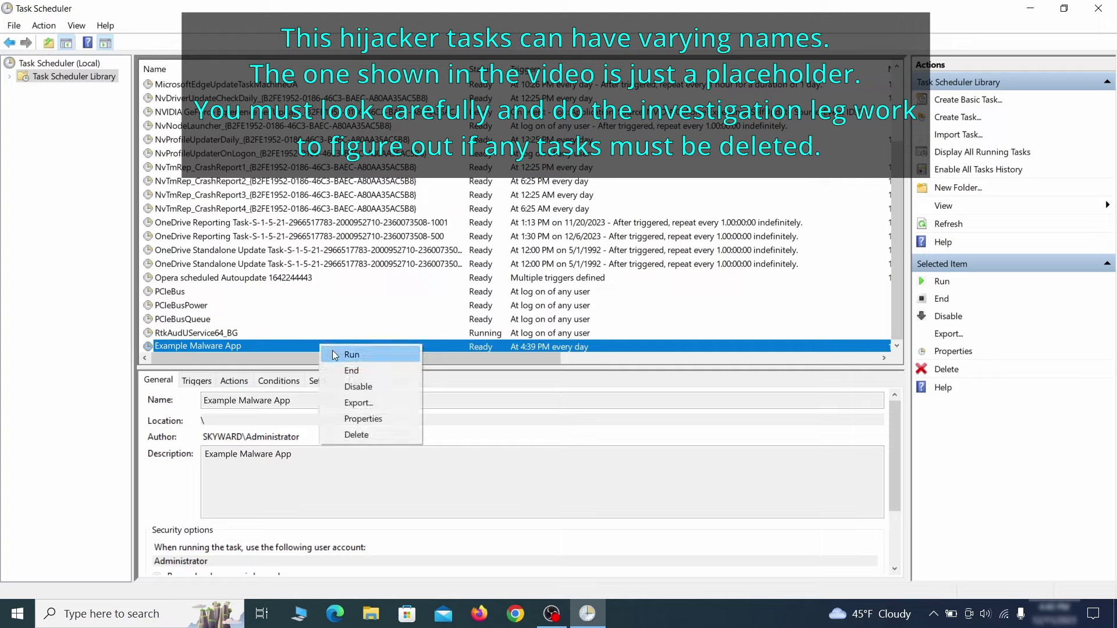
left_click(365, 419)
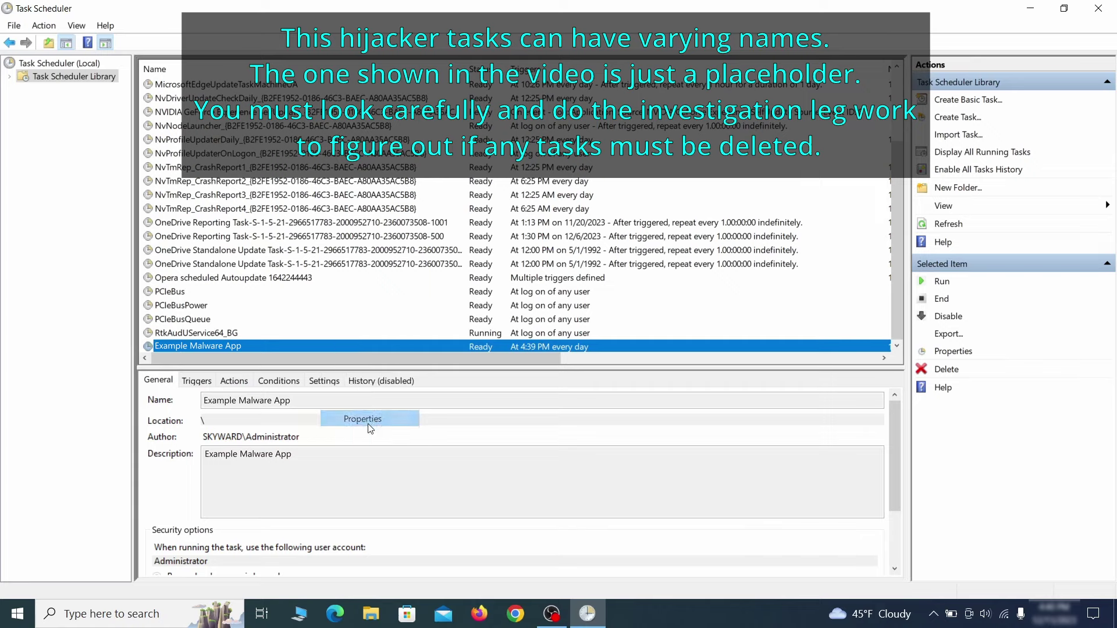
left_click(126, 96)
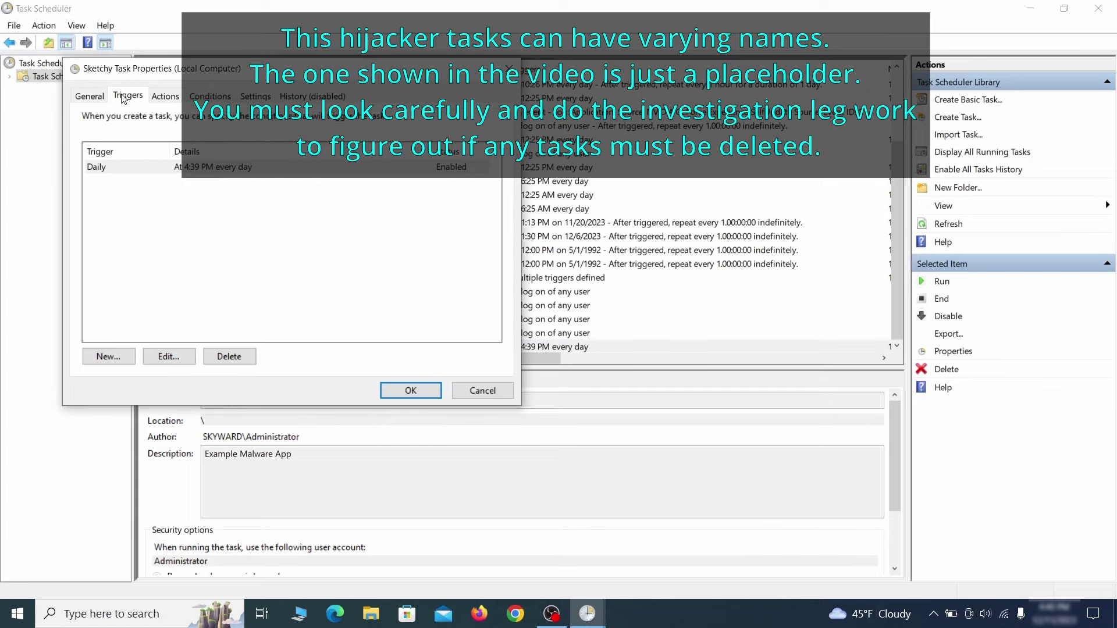
left_click(165, 96)
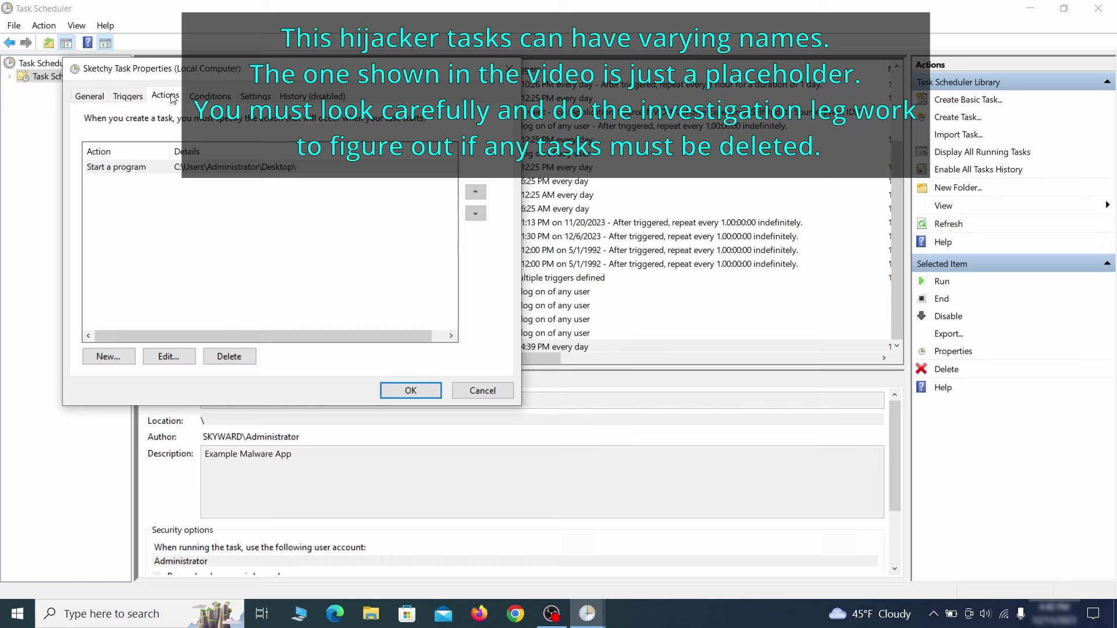
key("Escape")
right_click(358, 345)
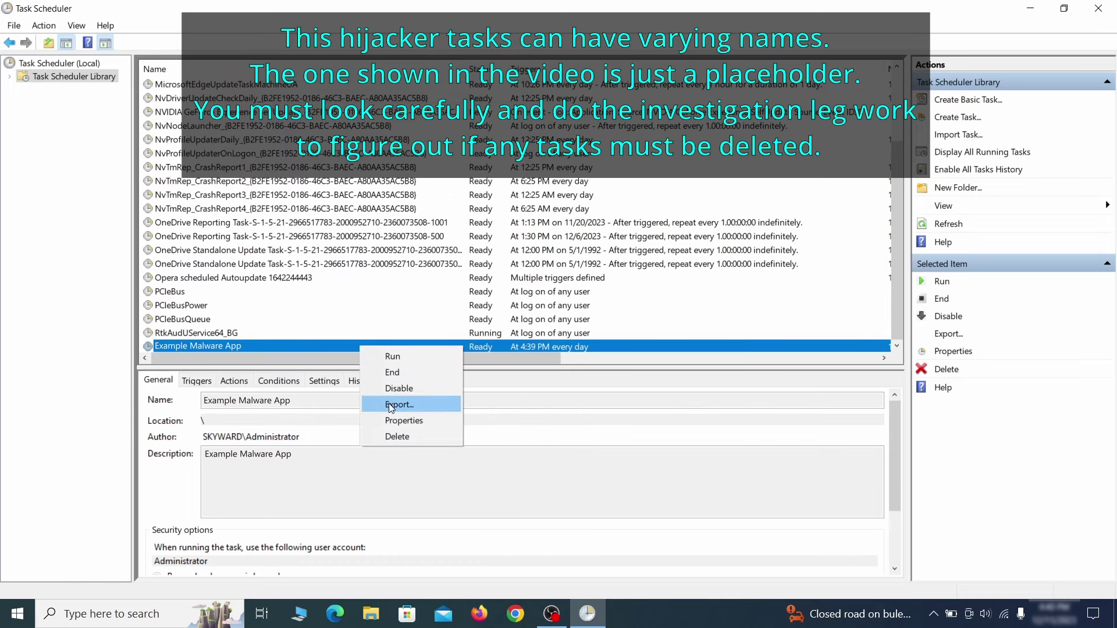
left_click(397, 436)
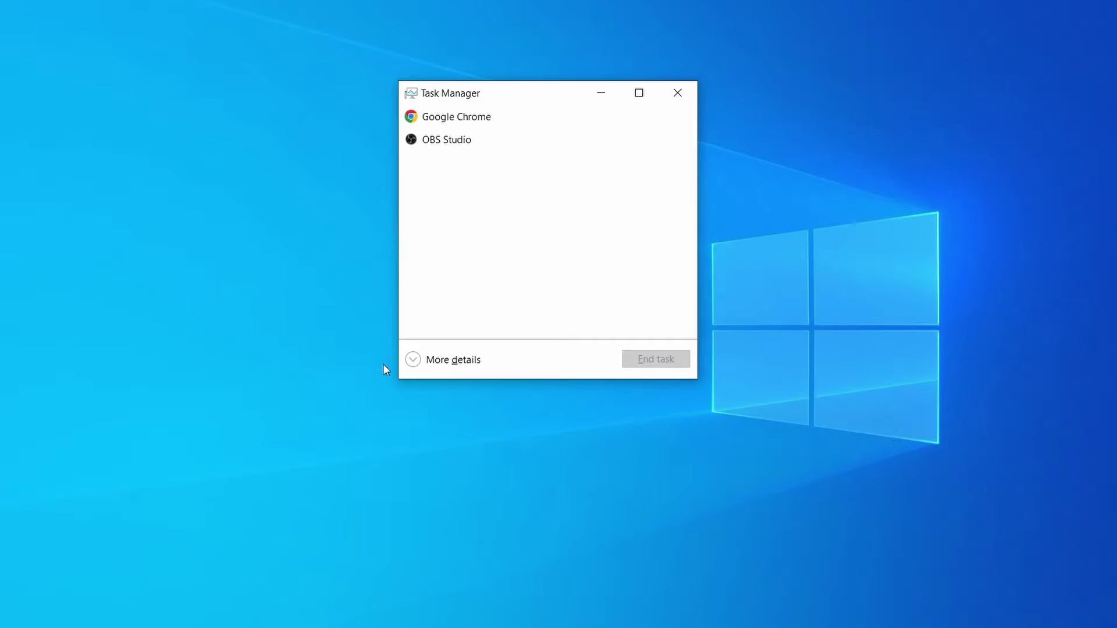
- Sort processes by CPU then memory, open Example Malware Process's file location, and delete its three files
left_click(413, 360)
left_click(541, 136)
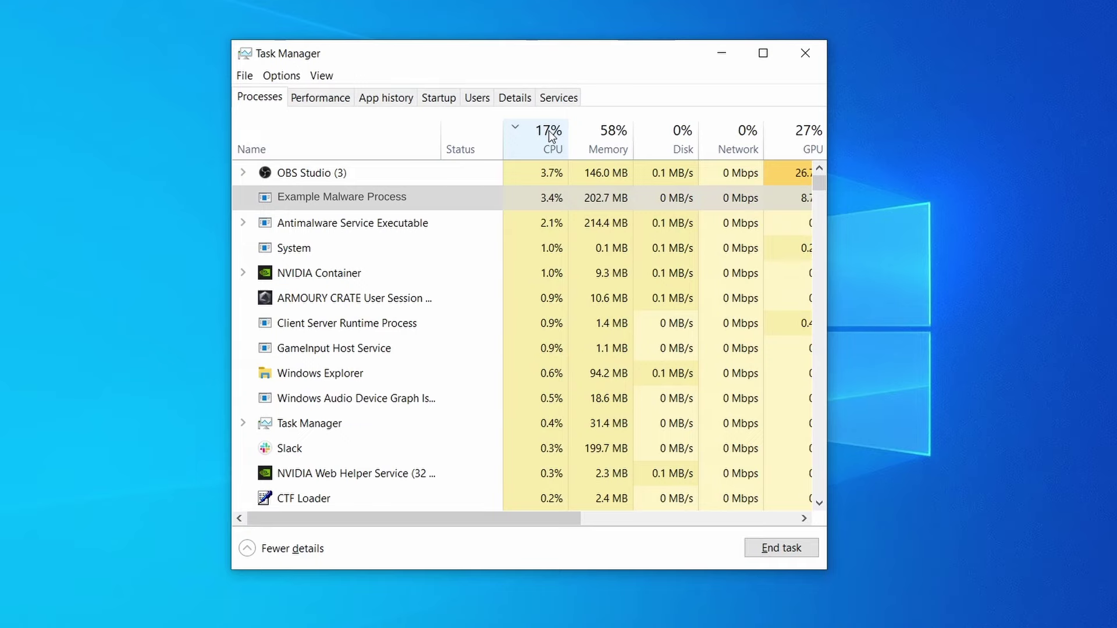
left_click(606, 137)
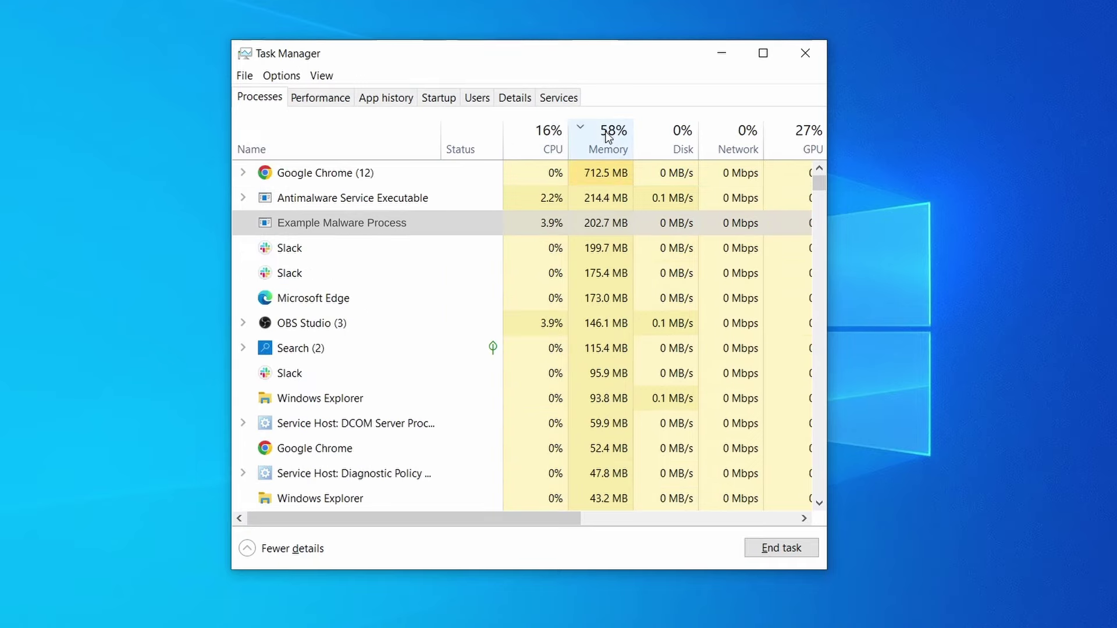
right_click(533, 223)
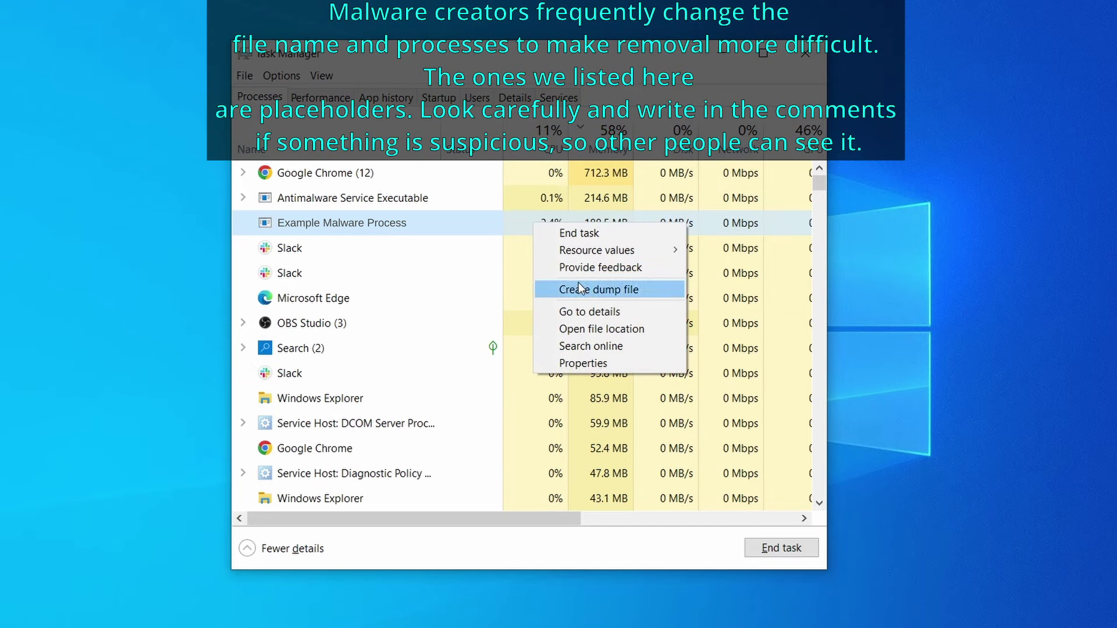
left_click(604, 330)
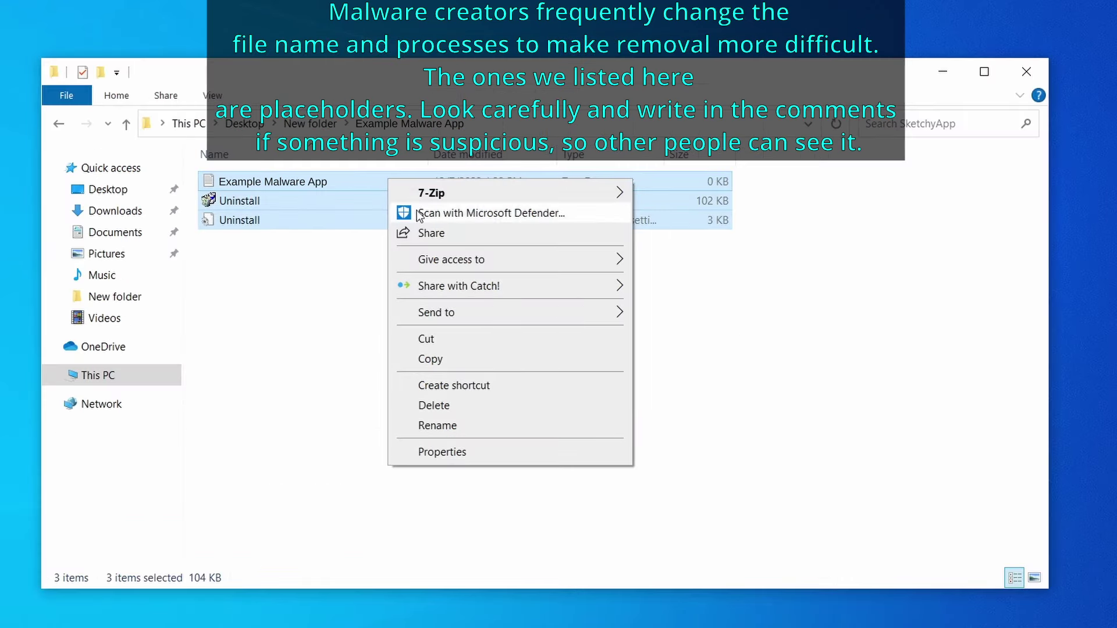
left_click(482, 405)
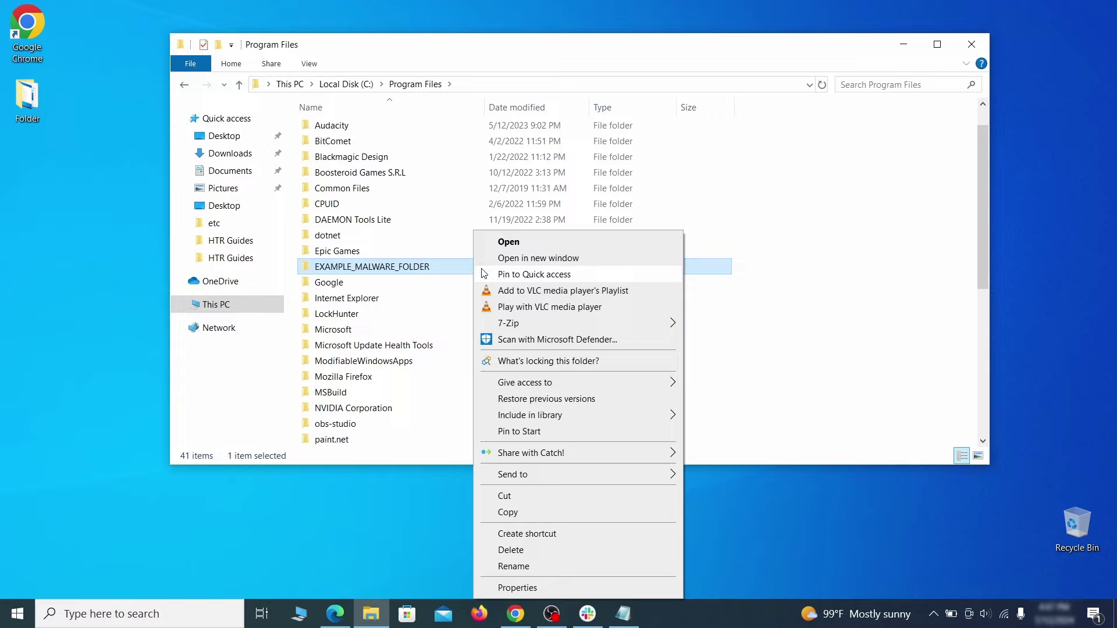
- Attempt to delete EXAMPLE_MALWARE_FOLDER, then download and install LockHunter
left_click(536, 551)
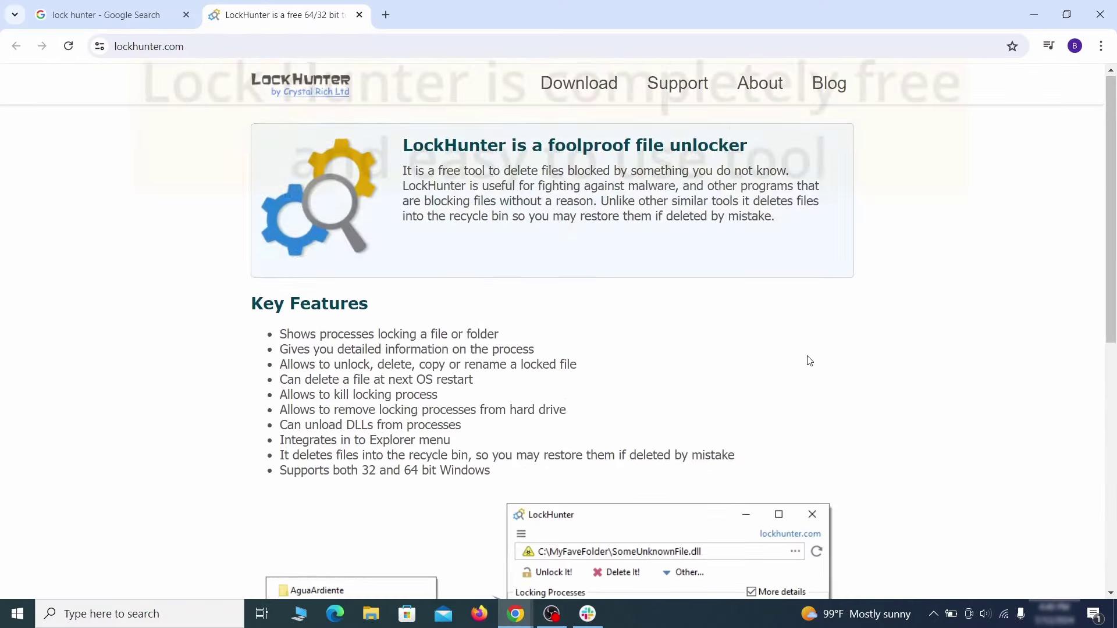
scroll(601, 354, "down", 6)
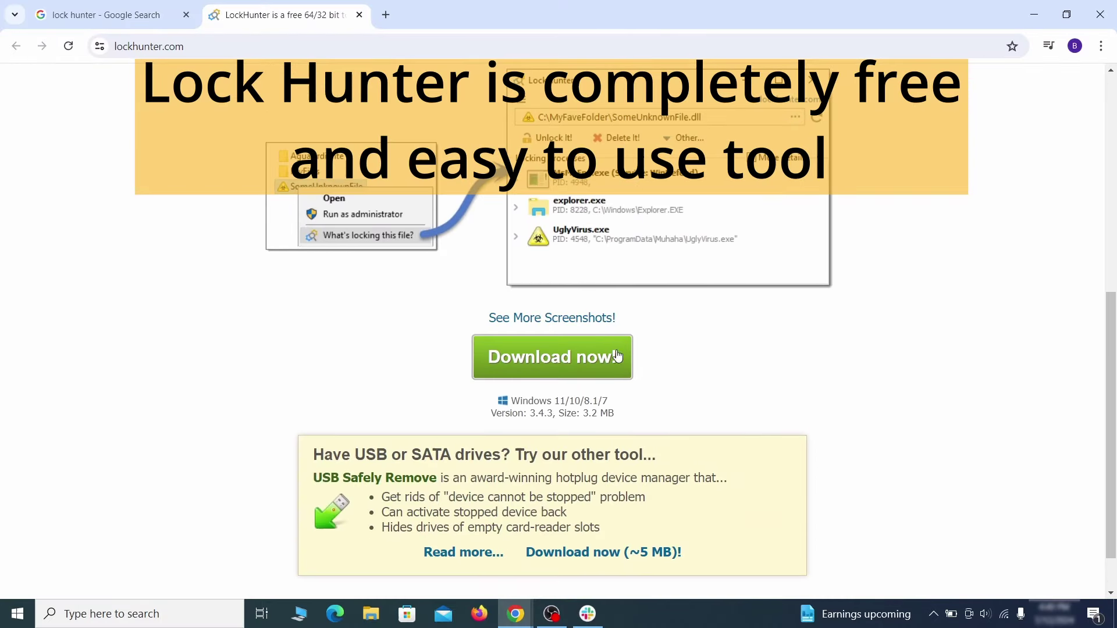
left_click(601, 353)
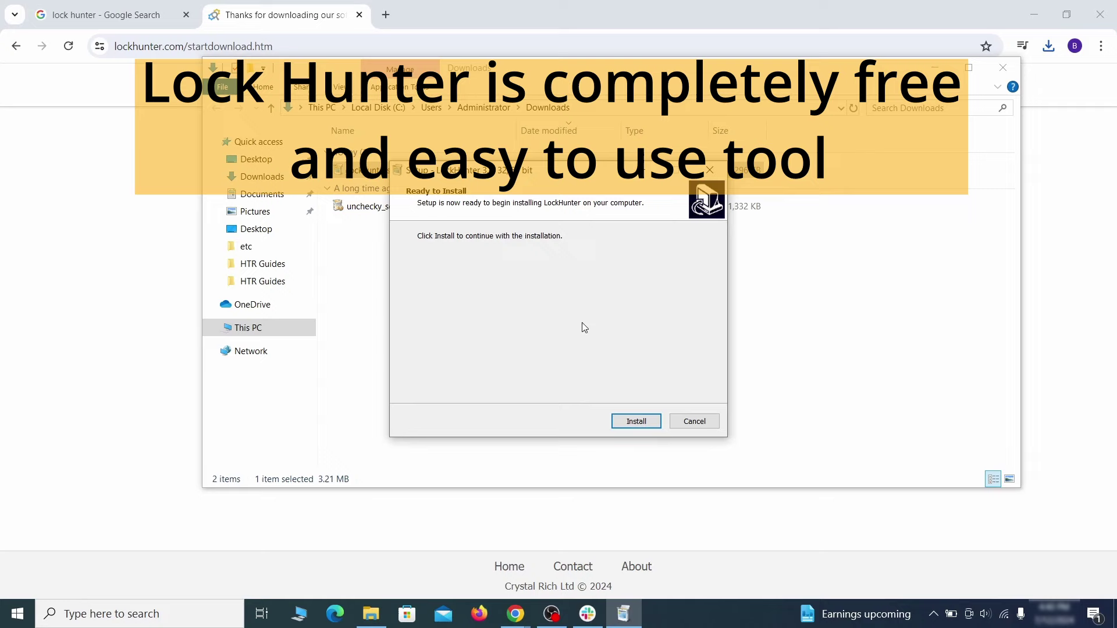
left_click(636, 421)
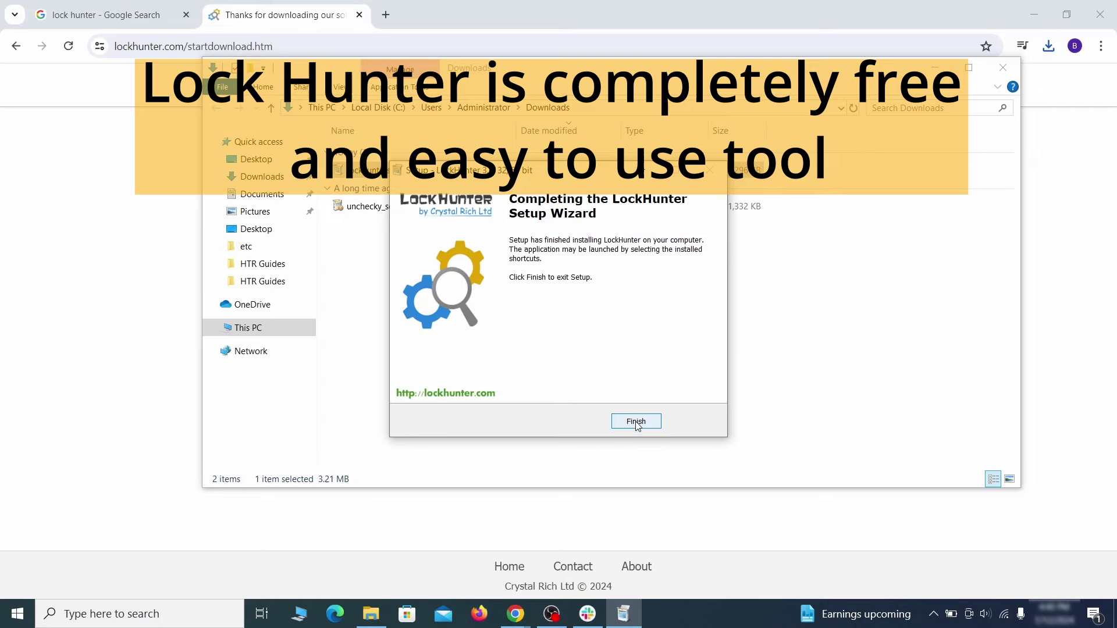
left_click(636, 421)
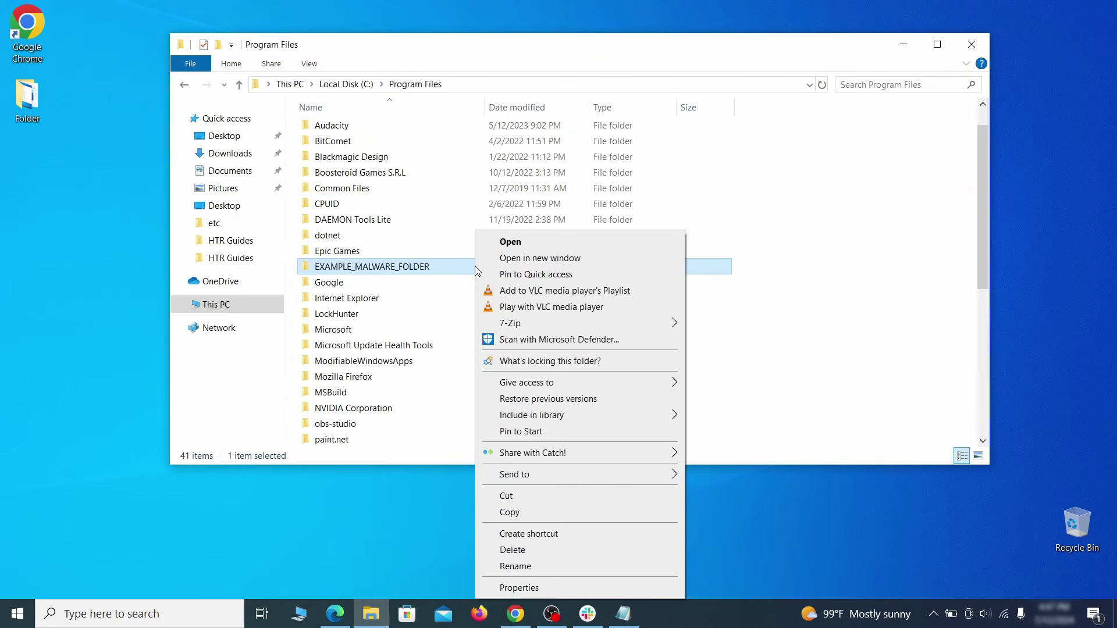
- Use LockHunter to reveal notepad.exe locking the folder and delete it anyway
left_click(543, 362)
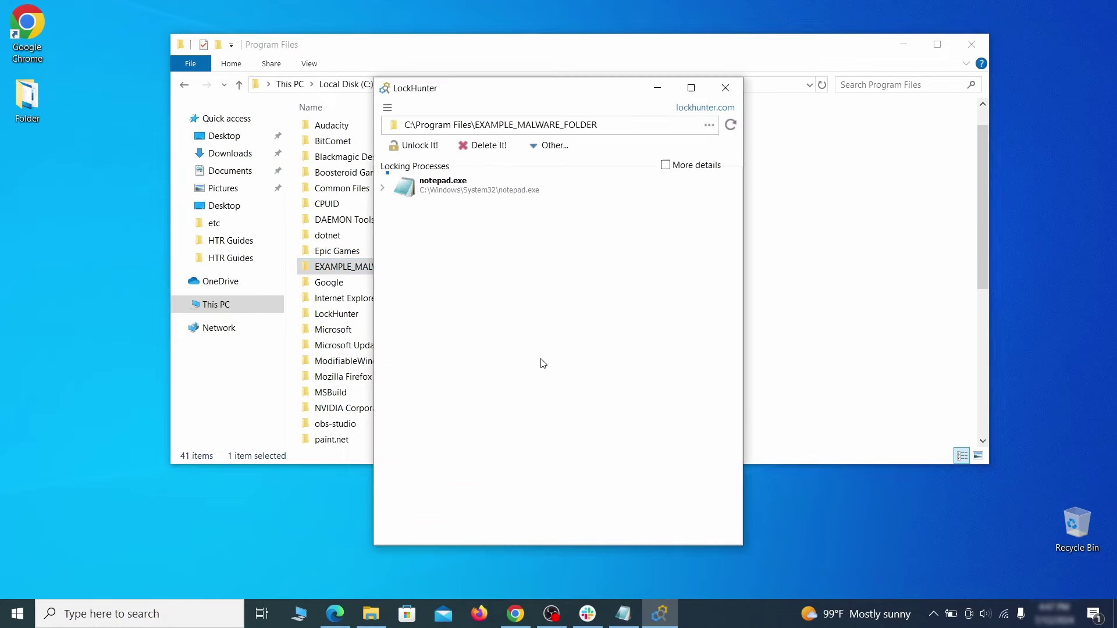
left_click(498, 148)
left_click(614, 363)
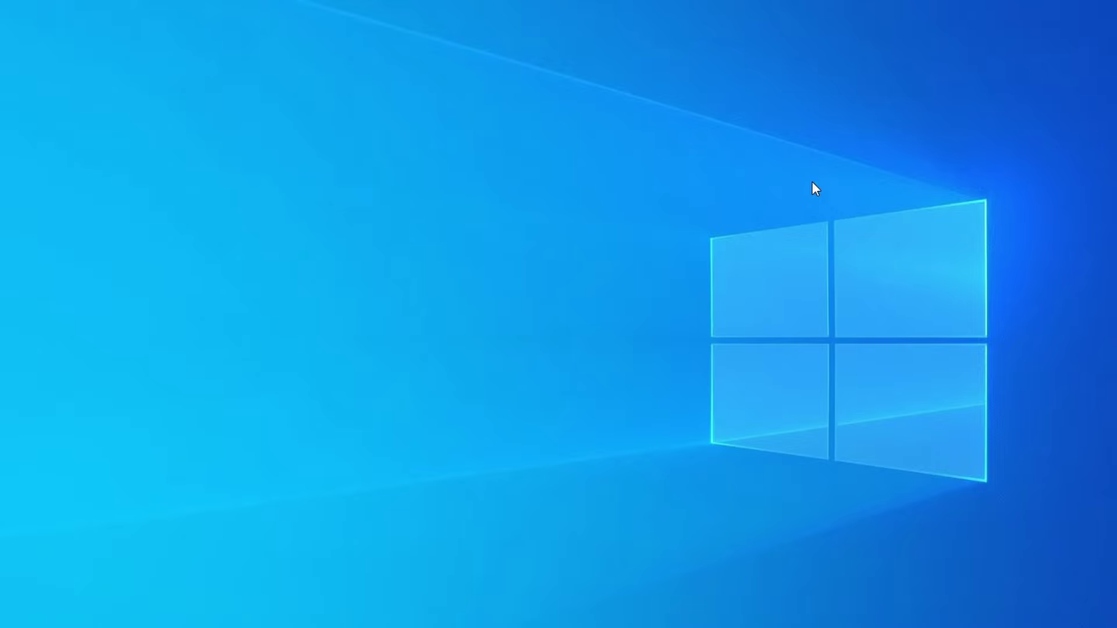
- Open Task Manager, sort processes by CPU then memory, and scroll to Example Malware App
key("ctrl+shift+Escape")
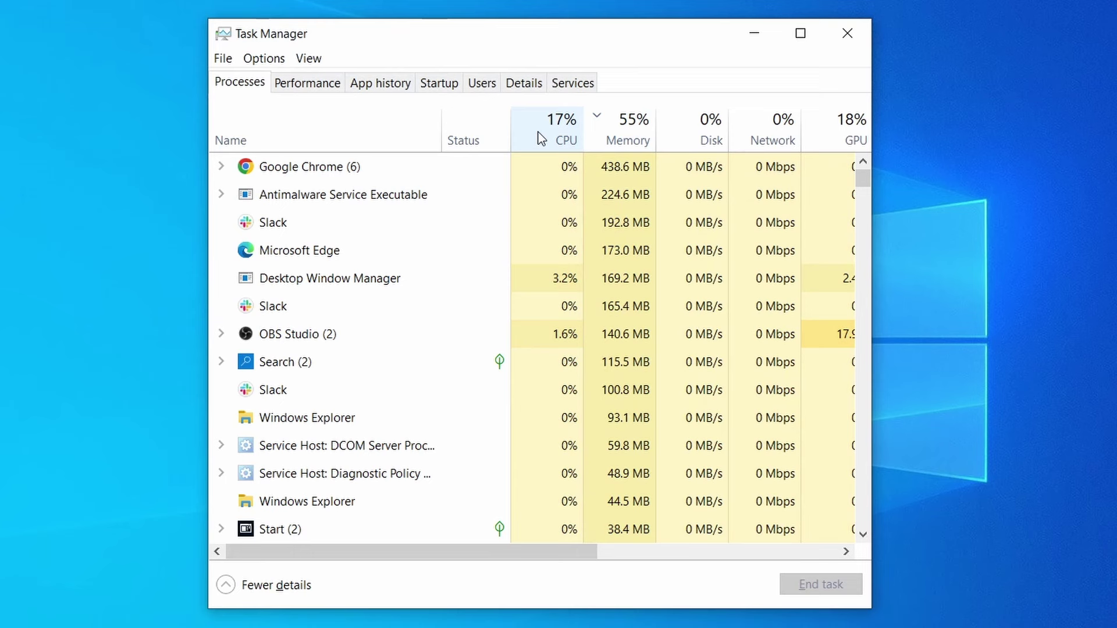
left_click(541, 137)
left_click(634, 128)
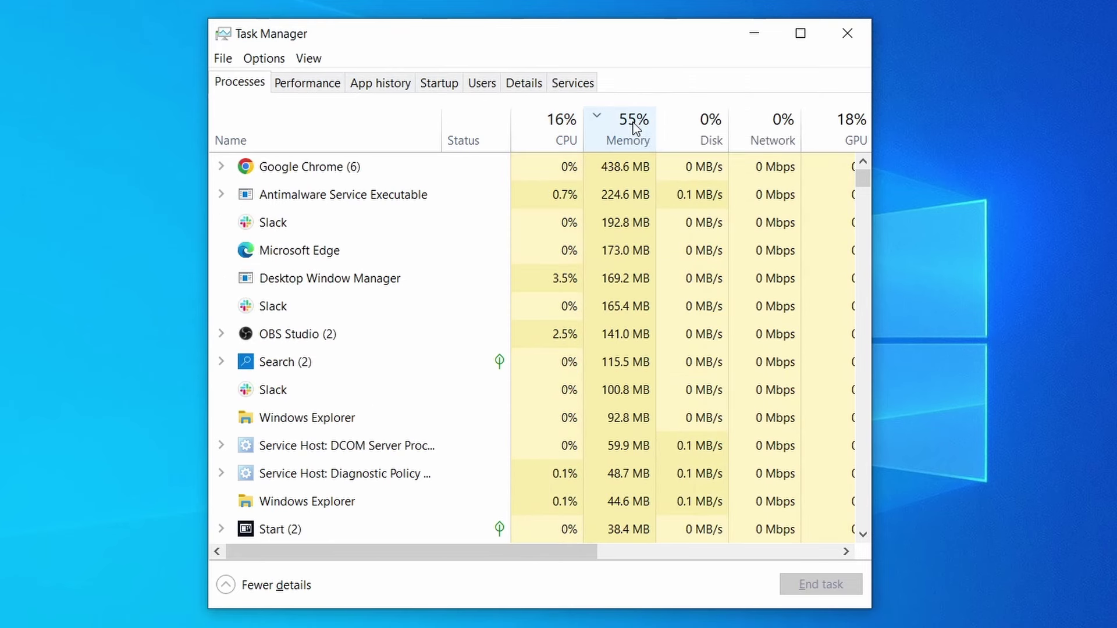
scroll(488, 279, "down", 2)
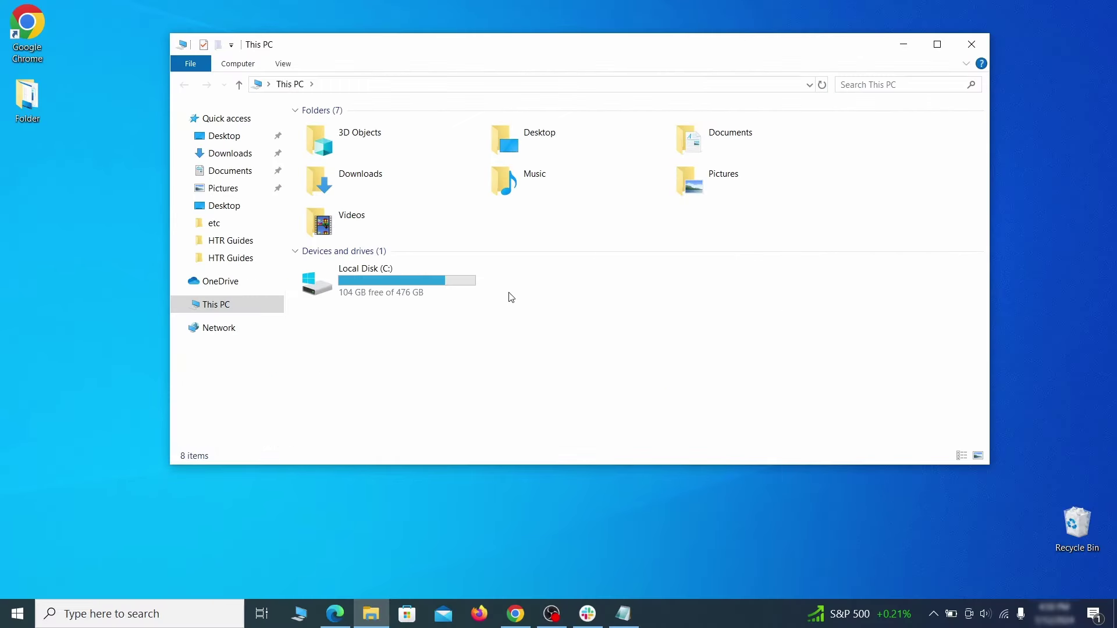
- Browse to C:\Users\<profile>\AppData\Roaming and select EXAMPLE_SUSPICIOUS_FOLDER
double_click(463, 288)
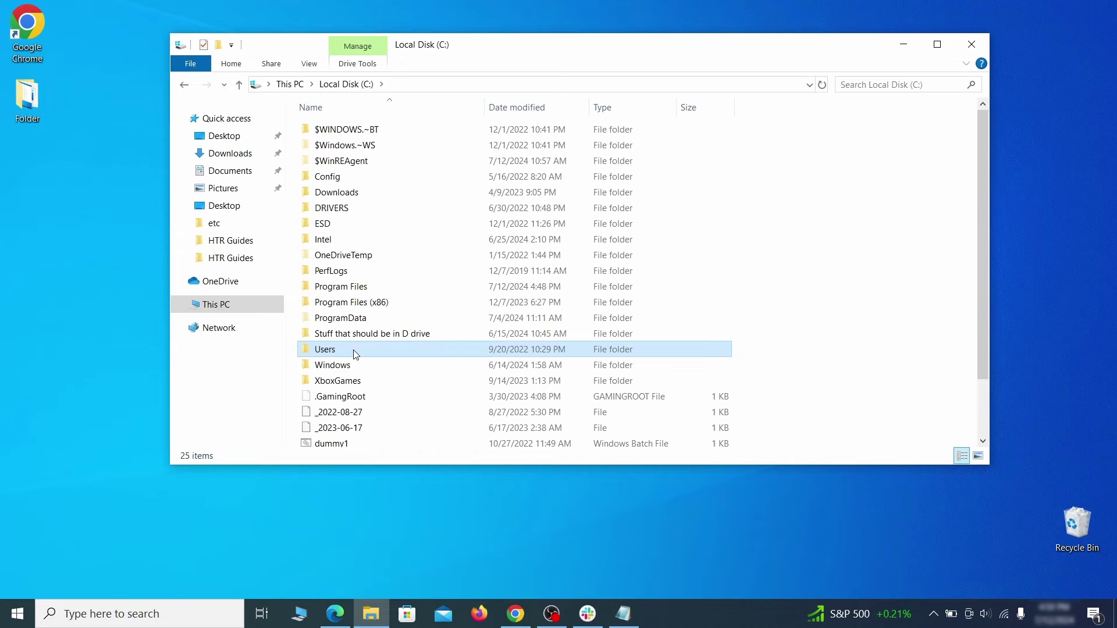
double_click(356, 352)
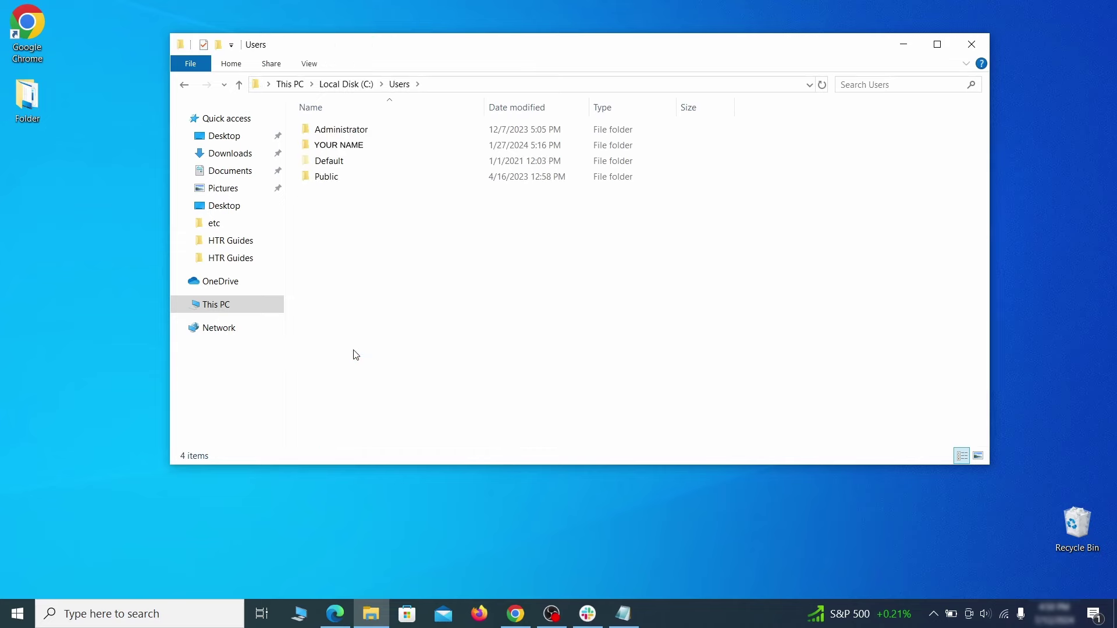
double_click(469, 149)
double_click(464, 209)
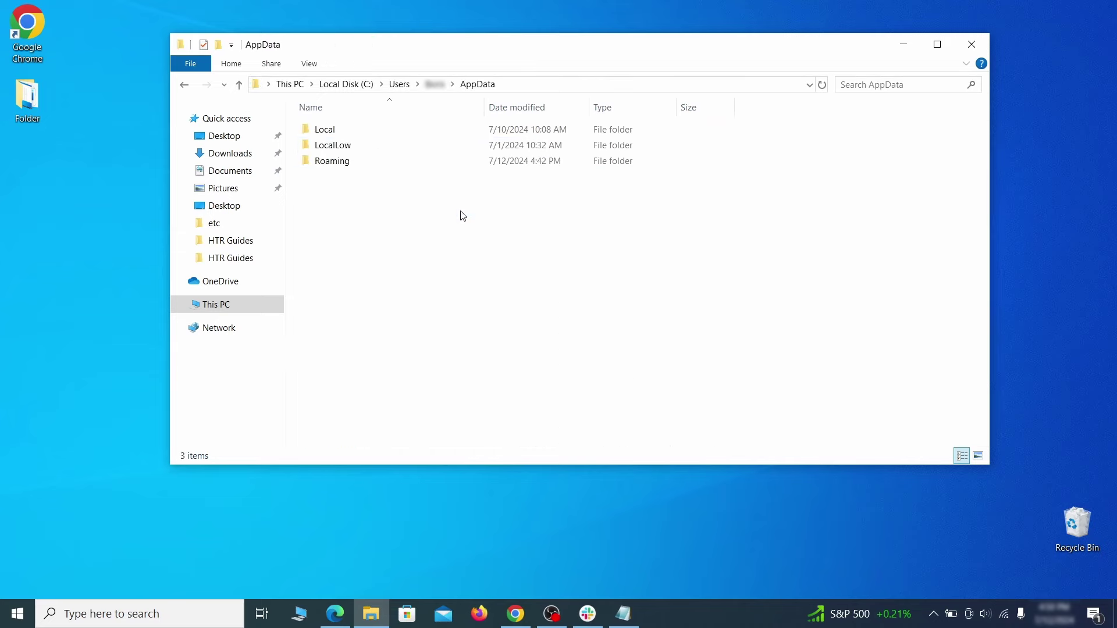
double_click(459, 162)
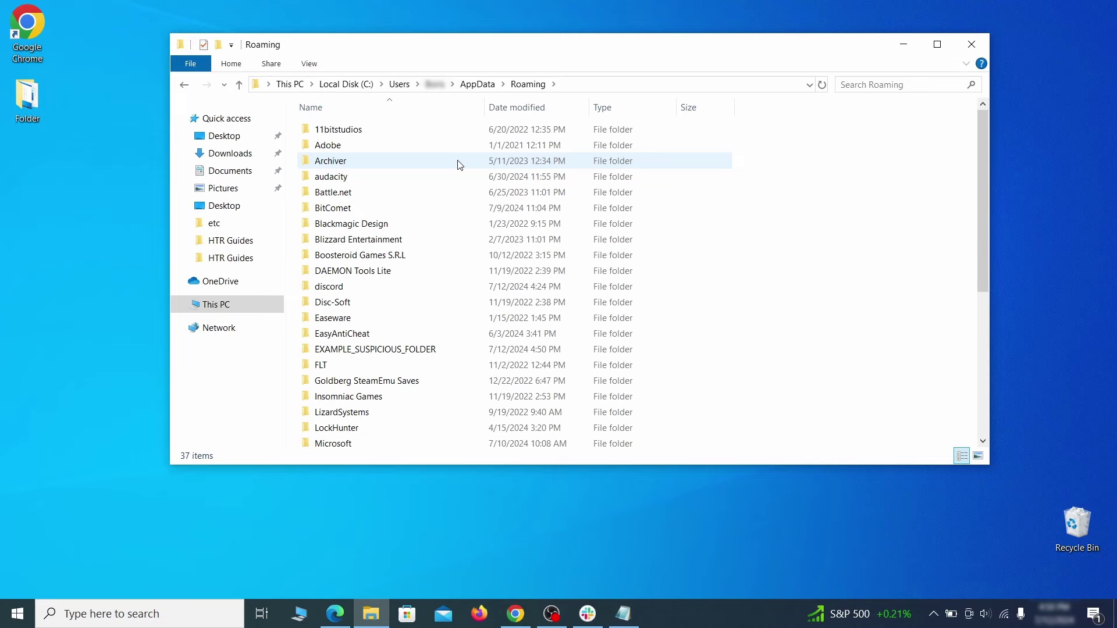
scroll(447, 210, "down", 2)
mouse_move(453, 273)
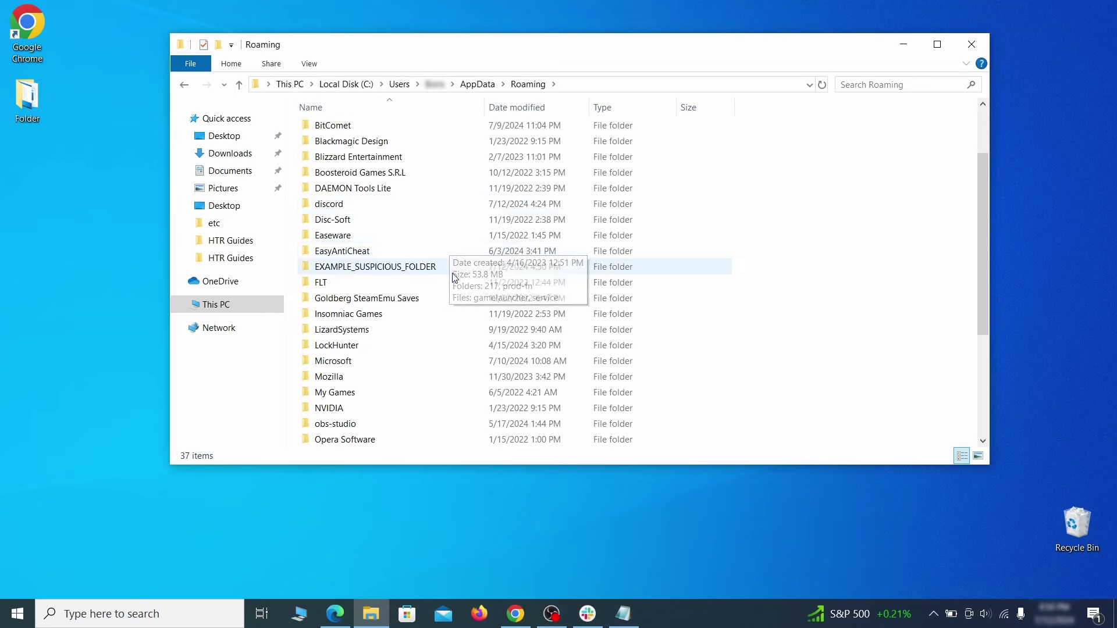
left_click(386, 268)
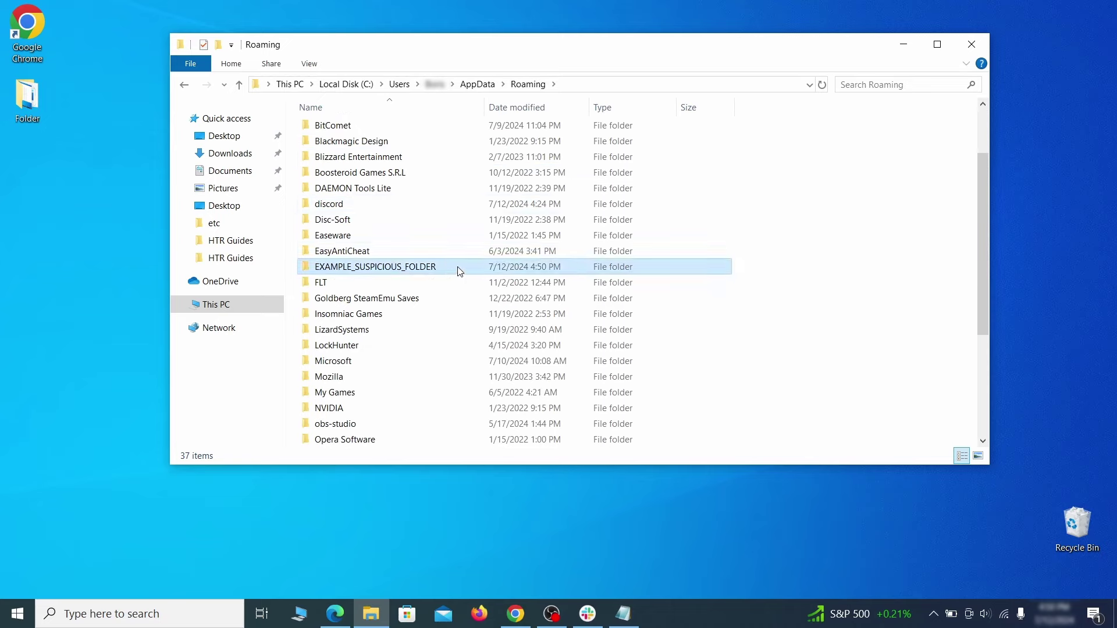
- Try deleting the folder, dismiss the in-use warning, then force-delete it with LockHunter
right_click(499, 271)
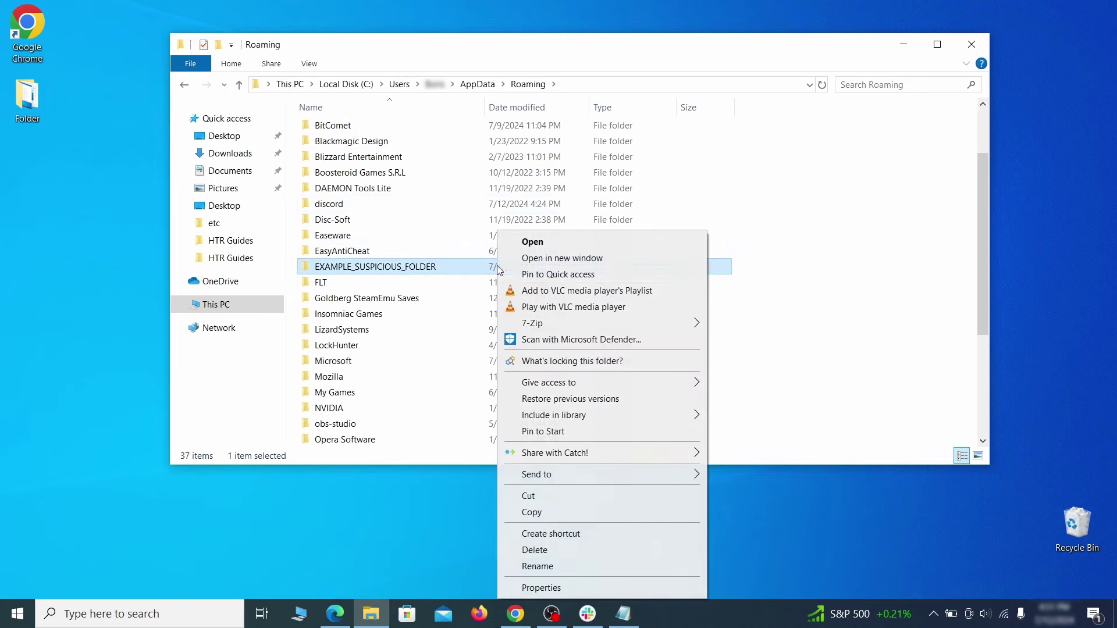
left_click(552, 552)
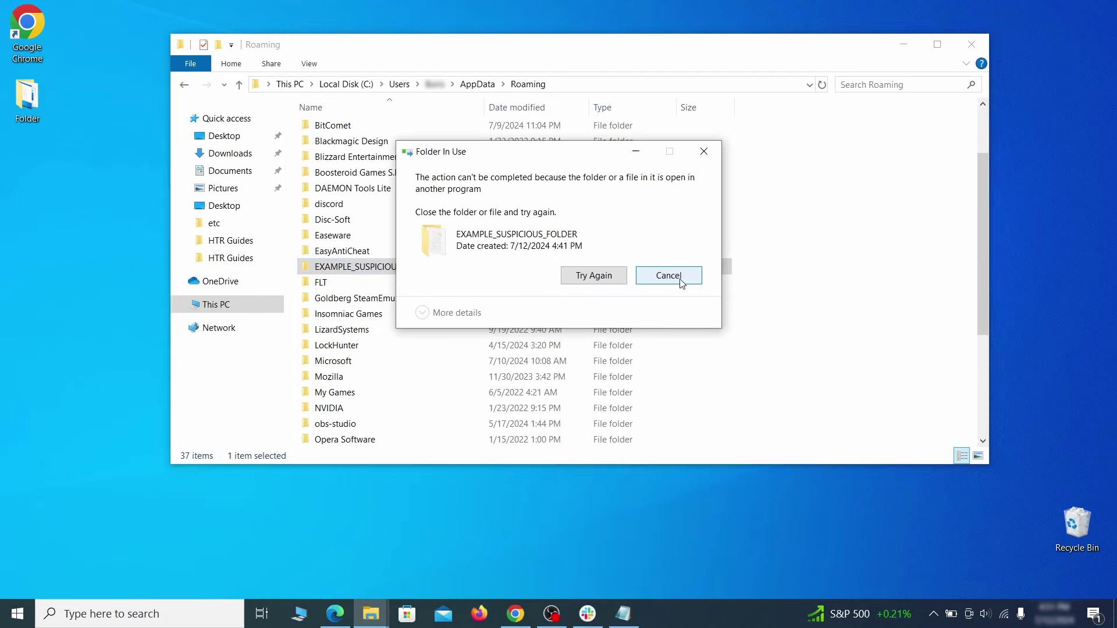
left_click(668, 276)
right_click(476, 267)
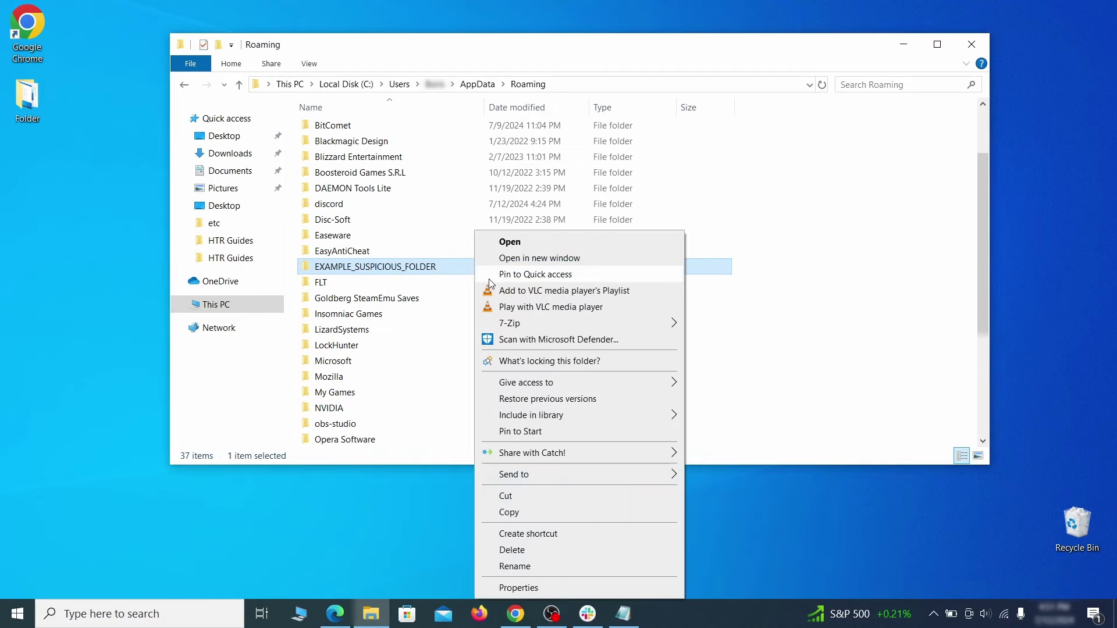
left_click(531, 360)
left_click(500, 146)
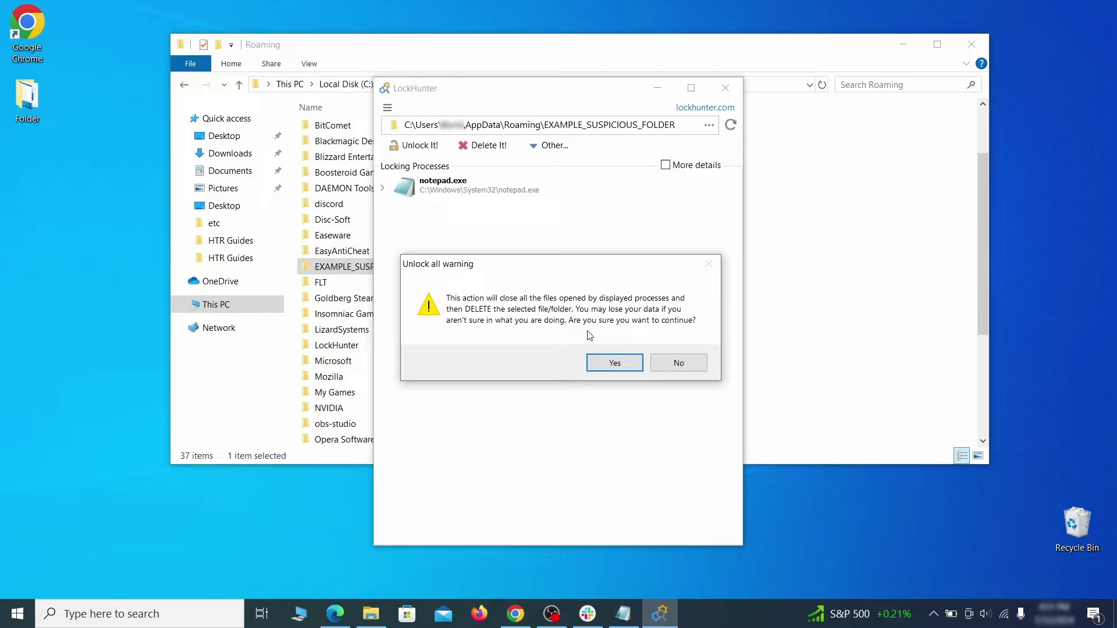
left_click(607, 363)
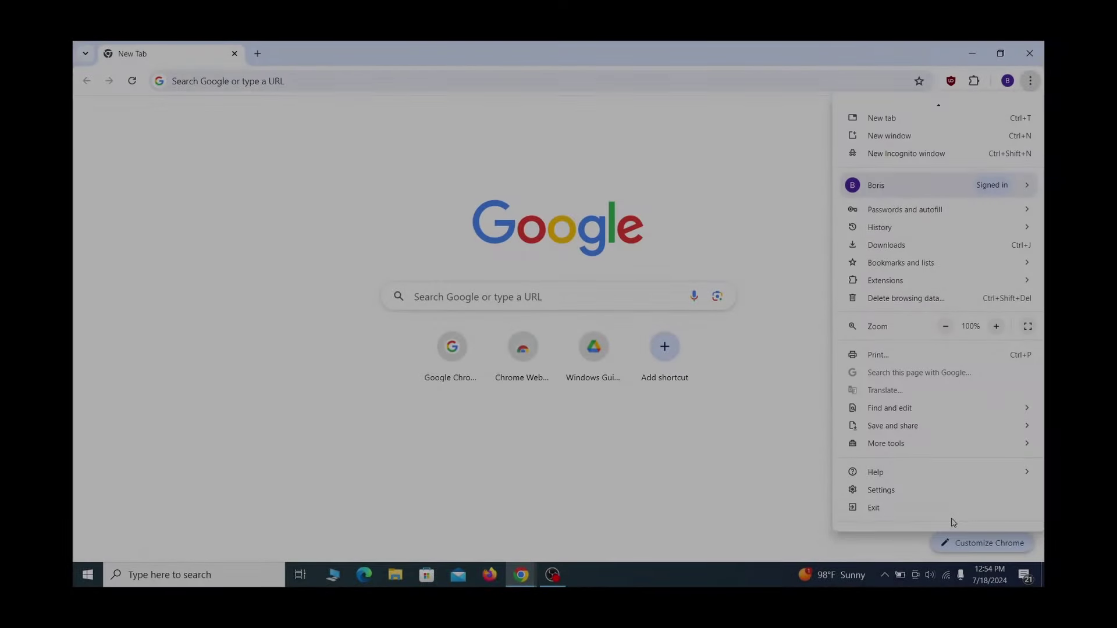
- Scroll Chrome's menu and open the 'Managed by your organization' page
scroll(927, 516, "down", 1)
left_click(928, 511)
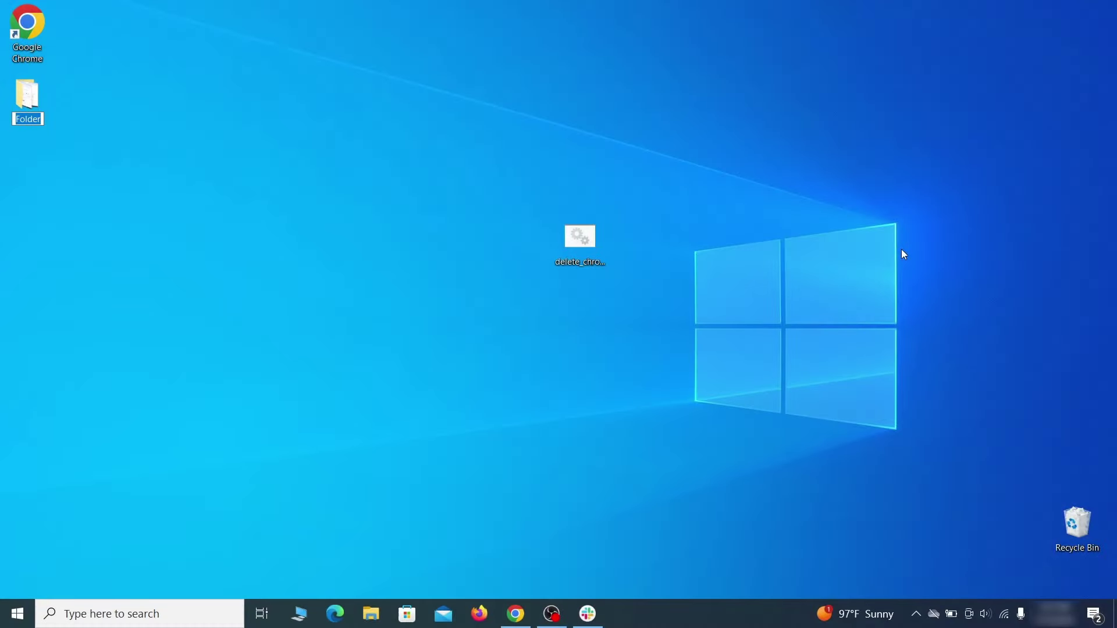
- Launch the group policy editor and open Add/Remove Templates under Computer Configuration > Administrative Templates
key("super")
type("edit group policy")
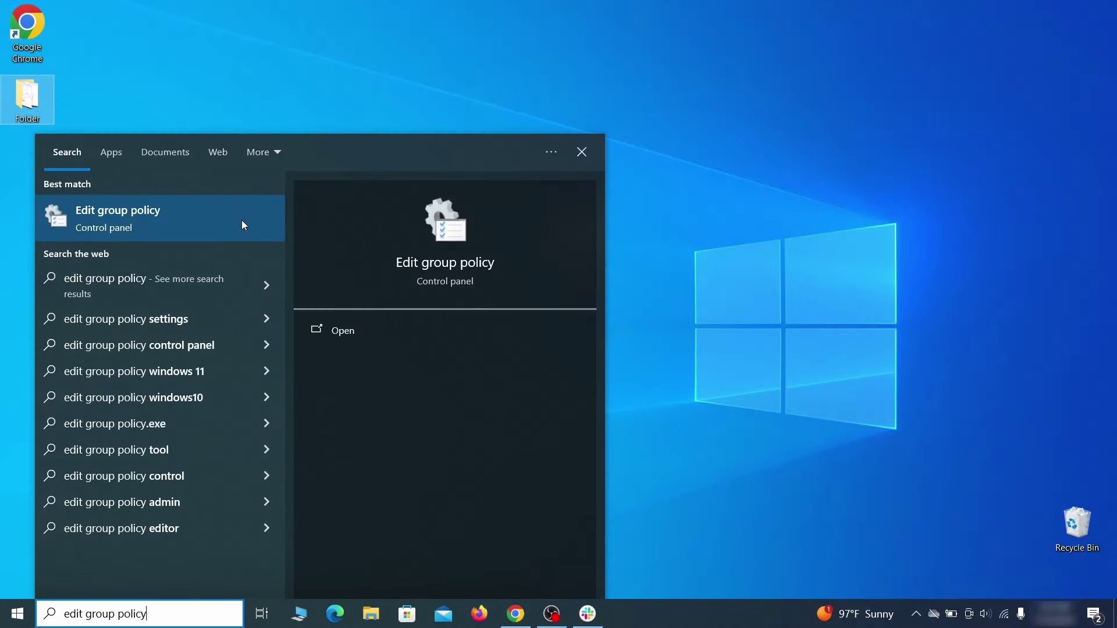
left_click(150, 218)
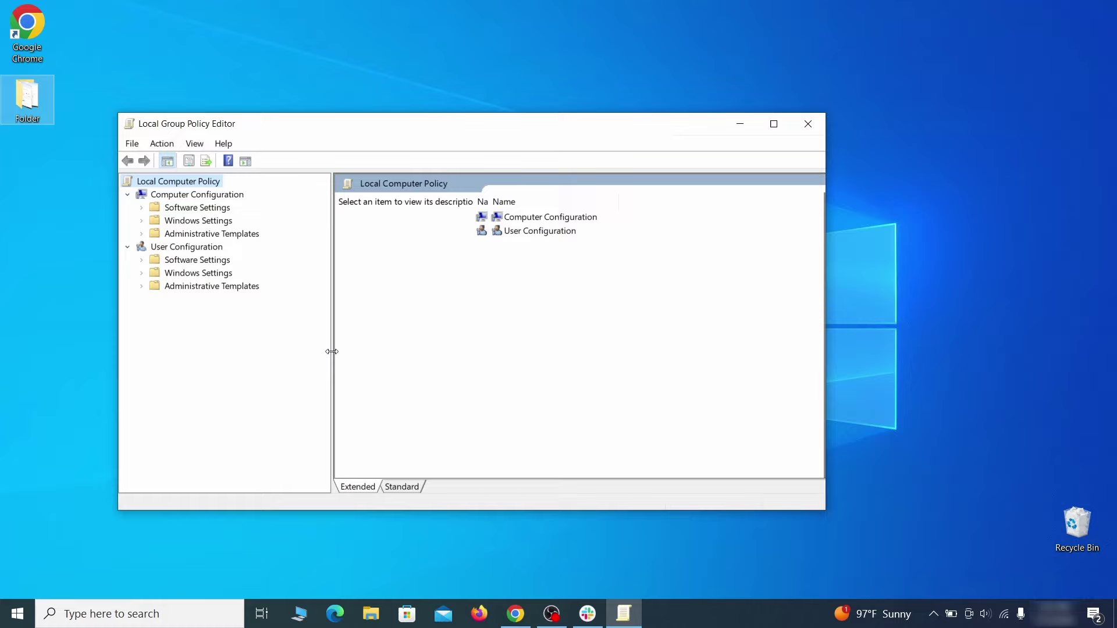
left_click(170, 196)
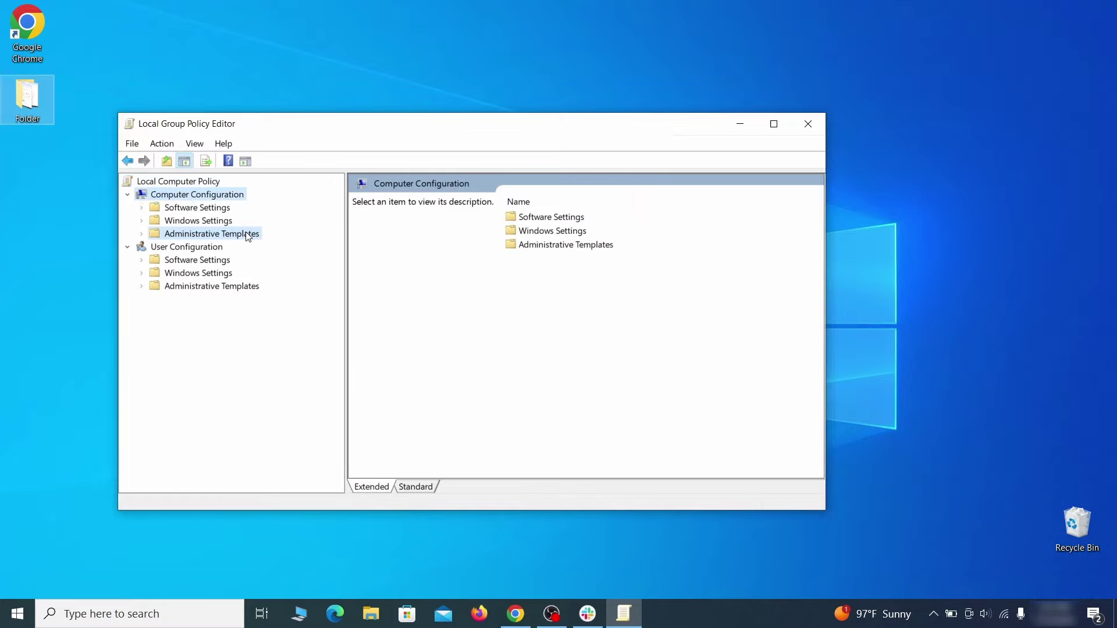
left_click(247, 235)
right_click(247, 232)
left_click(372, 242)
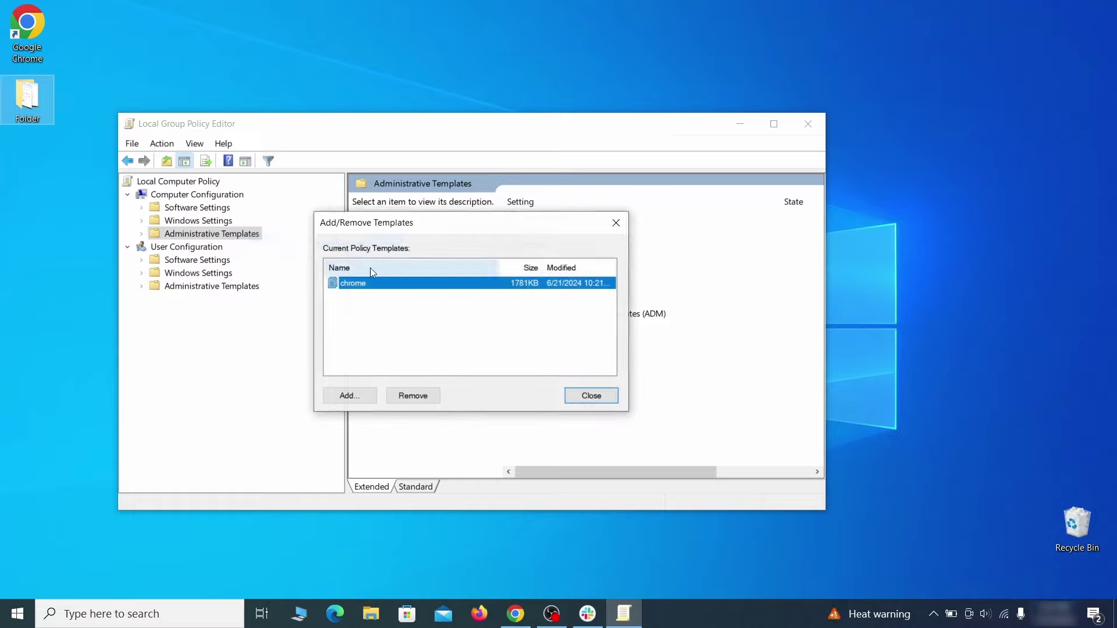
- Remove the chrome template, close the templates list, and exit the editor
left_click(424, 394)
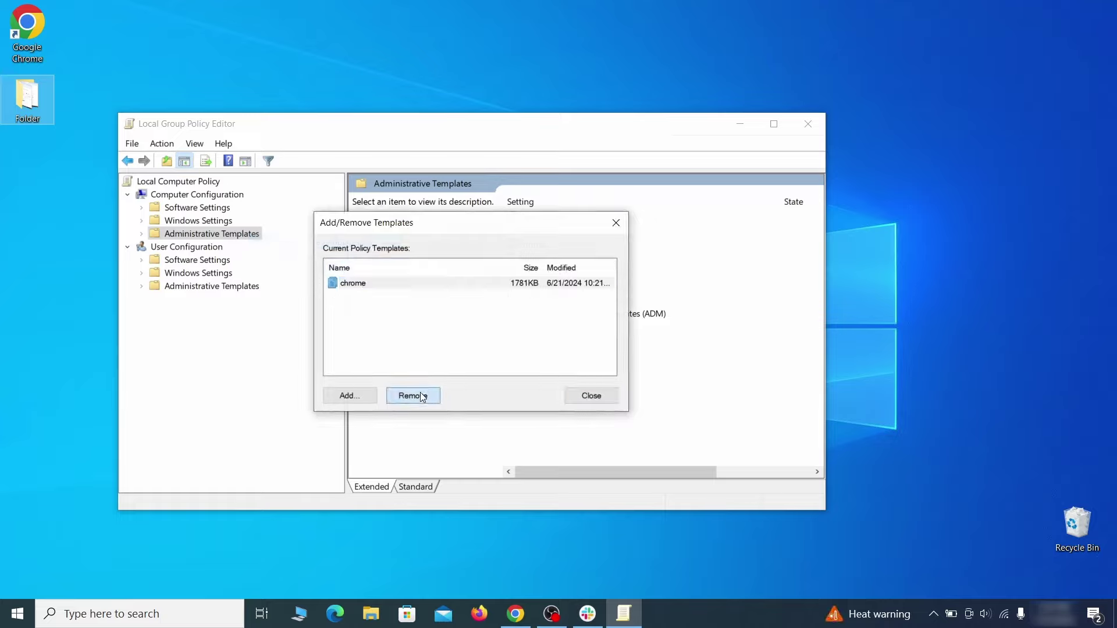
left_click(608, 396)
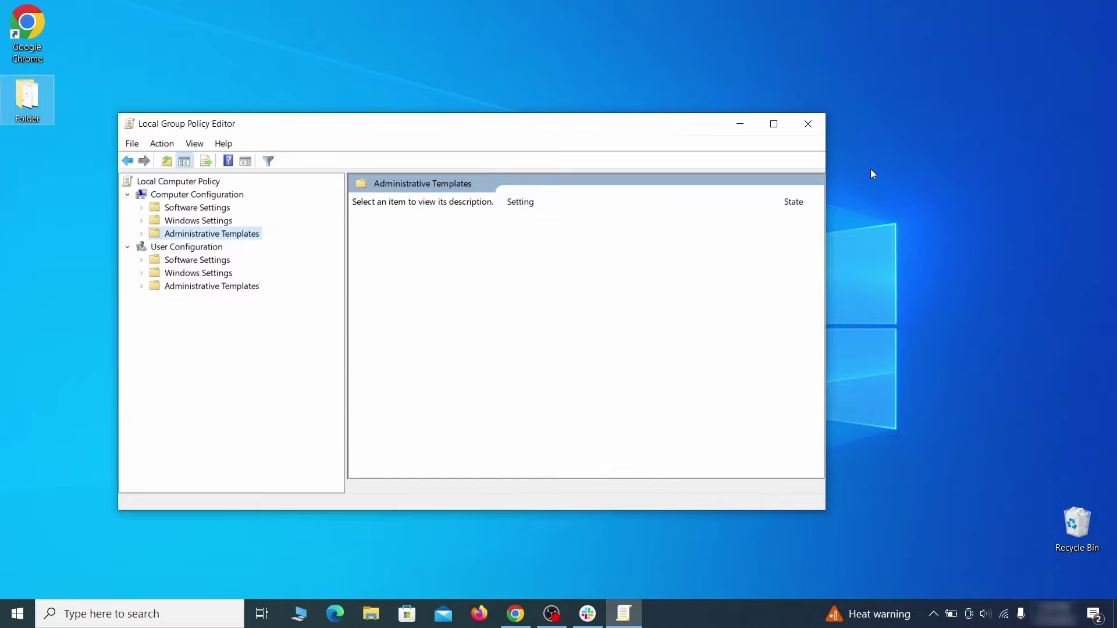
left_click(808, 124)
- Restart the computer from the Start menu's power options
left_click(18, 614)
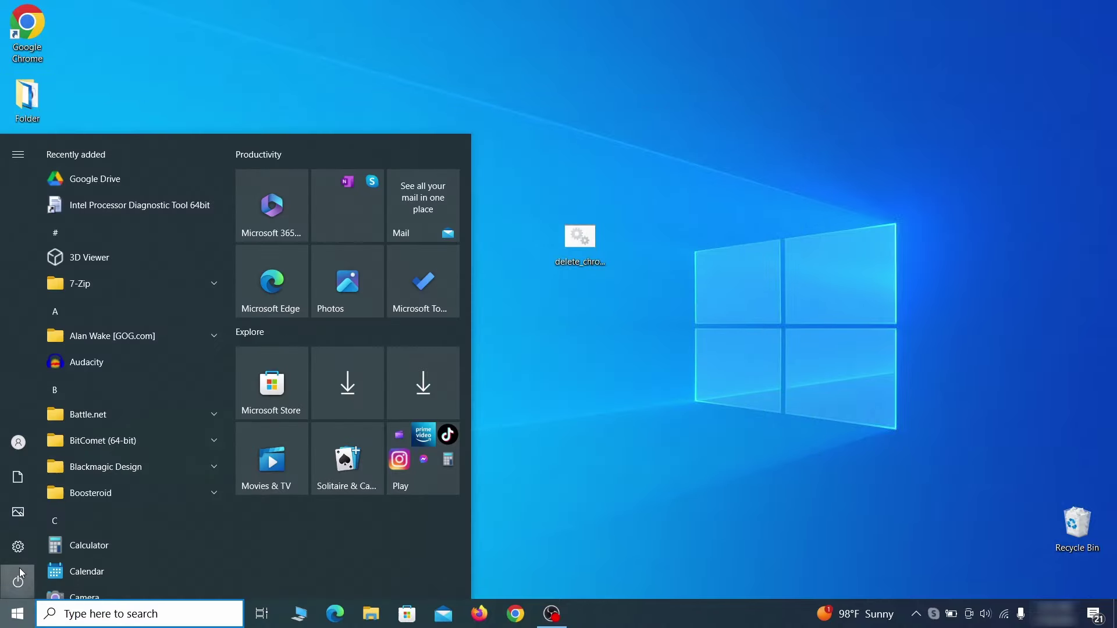
left_click(17, 582)
left_click(96, 544)
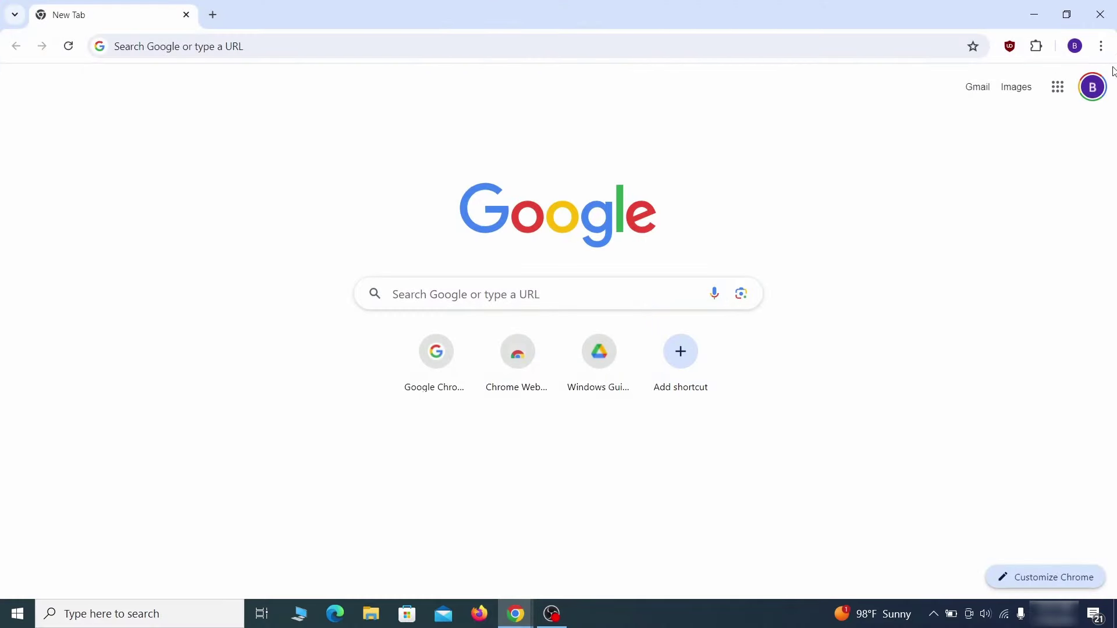
left_click(1099, 47)
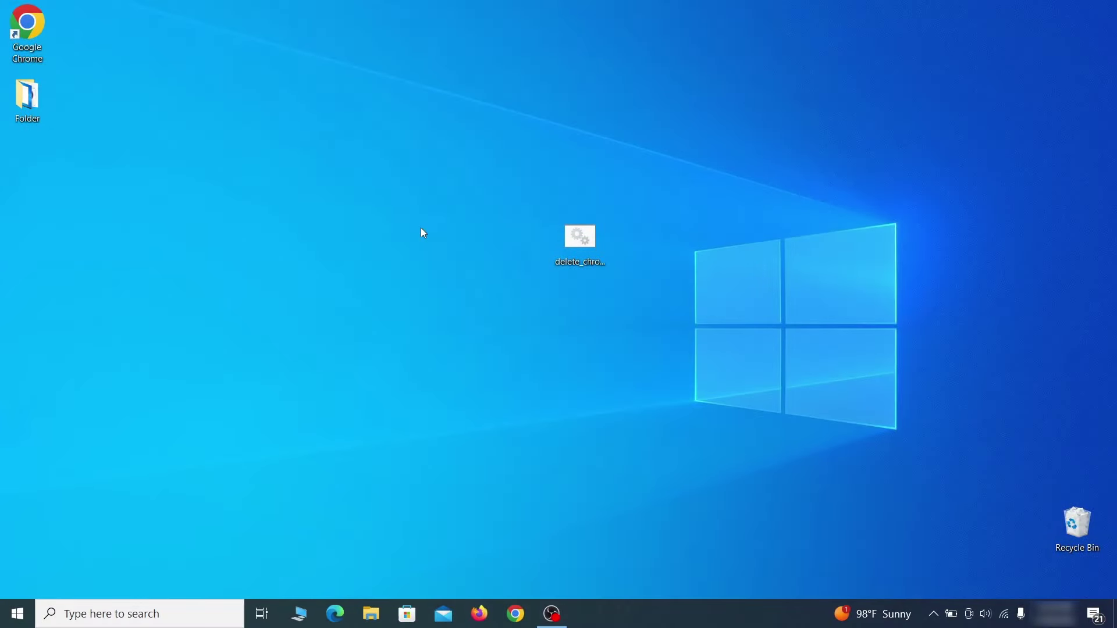
- Open Registry Editor and expand BCD00000000 > Objects > {b2721d73-1db4-4c62-bf78-c548a880142d} to its Elements
type("reg")
key("Return")
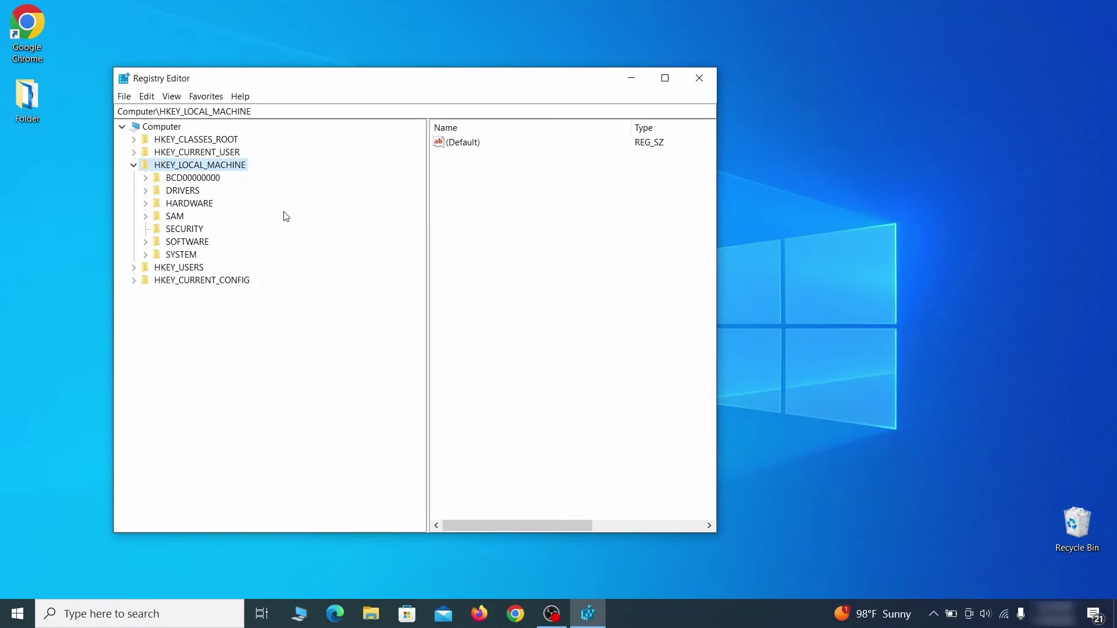
left_click(145, 177)
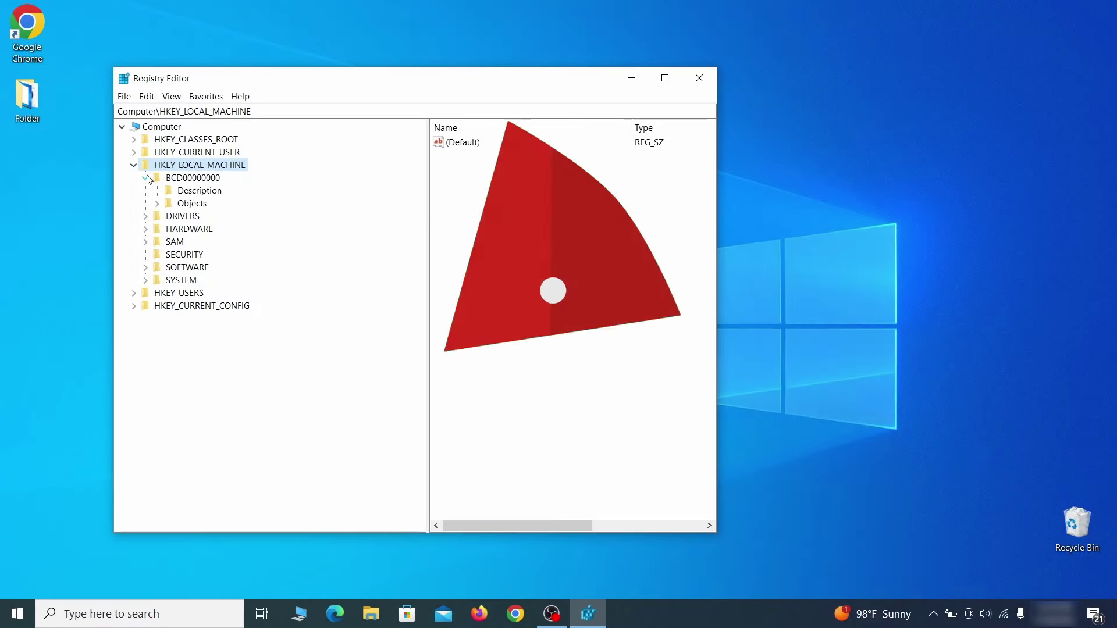
left_click(157, 203)
left_click(169, 331)
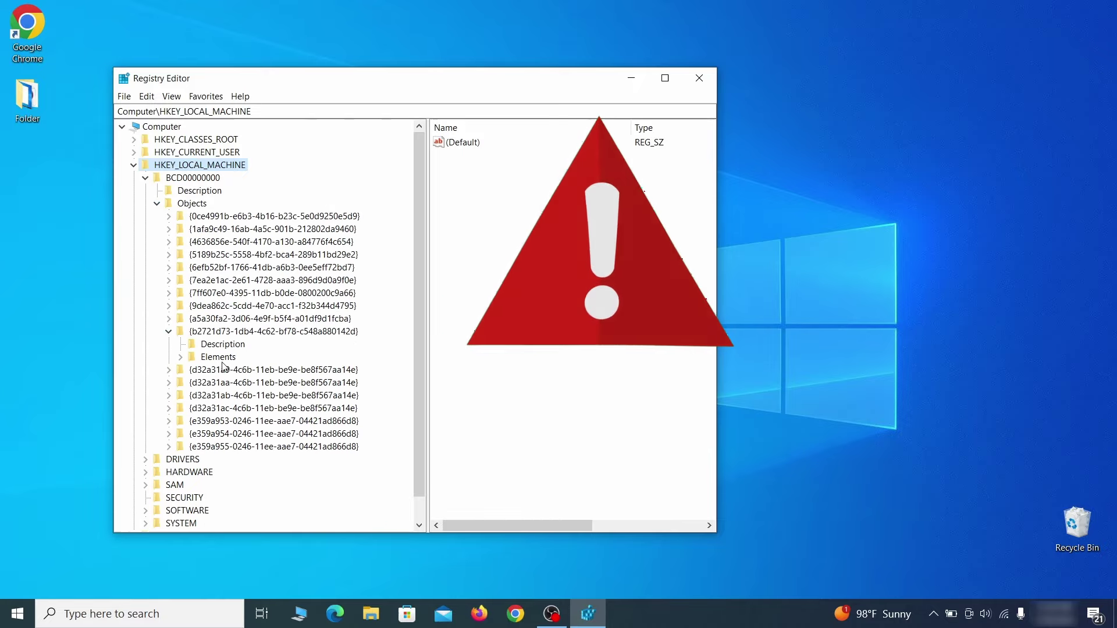
left_click(181, 357)
- Start deleting key 12000004, then cancel so the boot key is kept
left_click(236, 395)
right_click(236, 396)
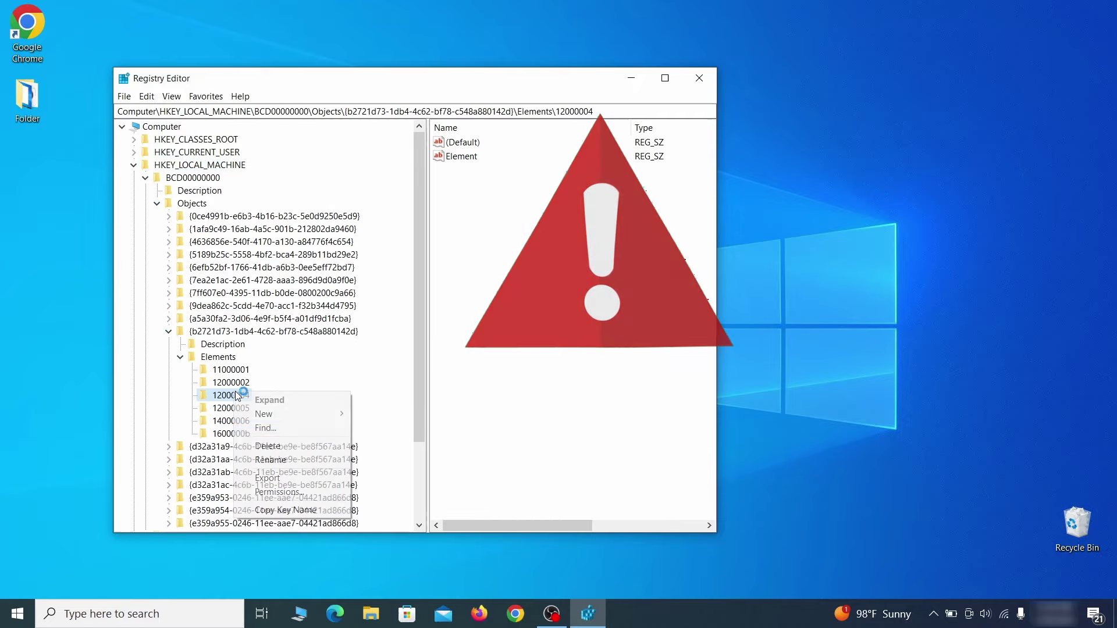
left_click(289, 446)
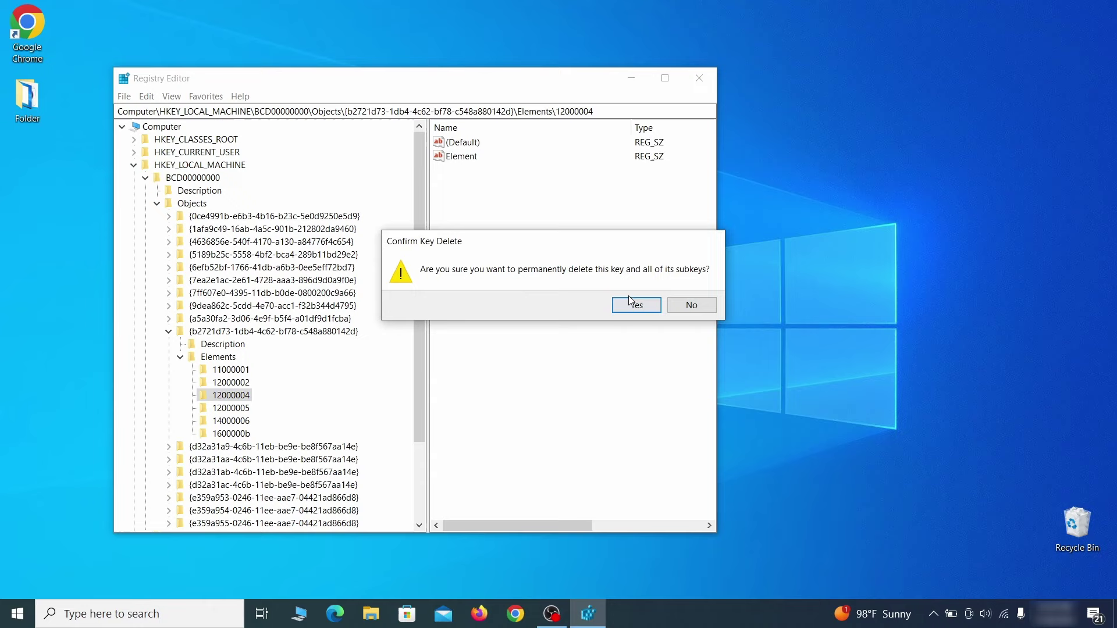
left_click(701, 306)
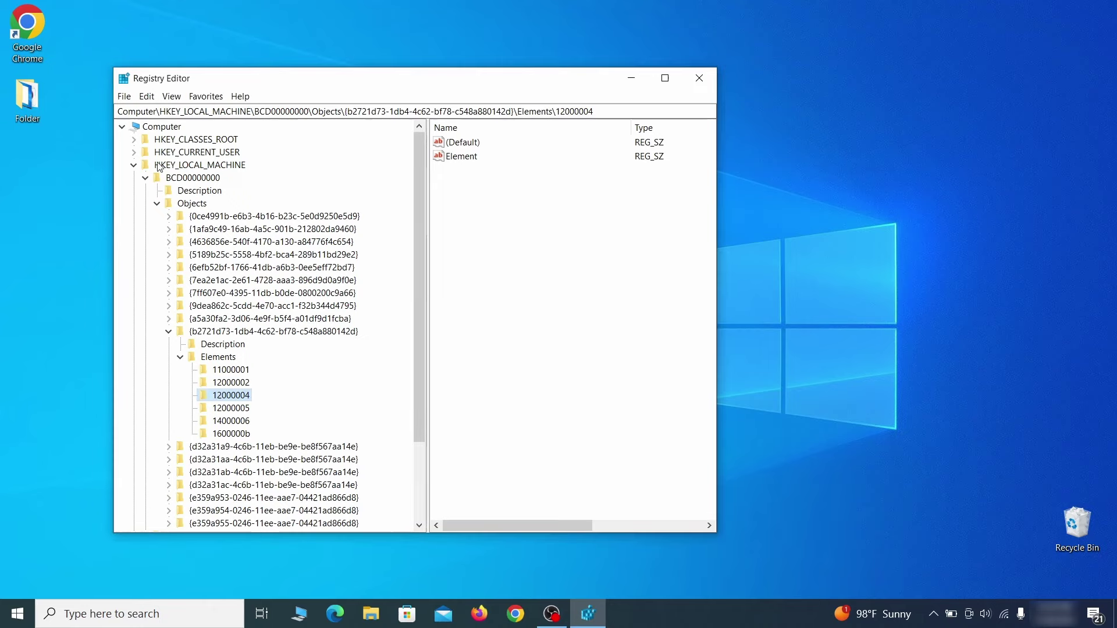
scroll(183, 448, "down", 3)
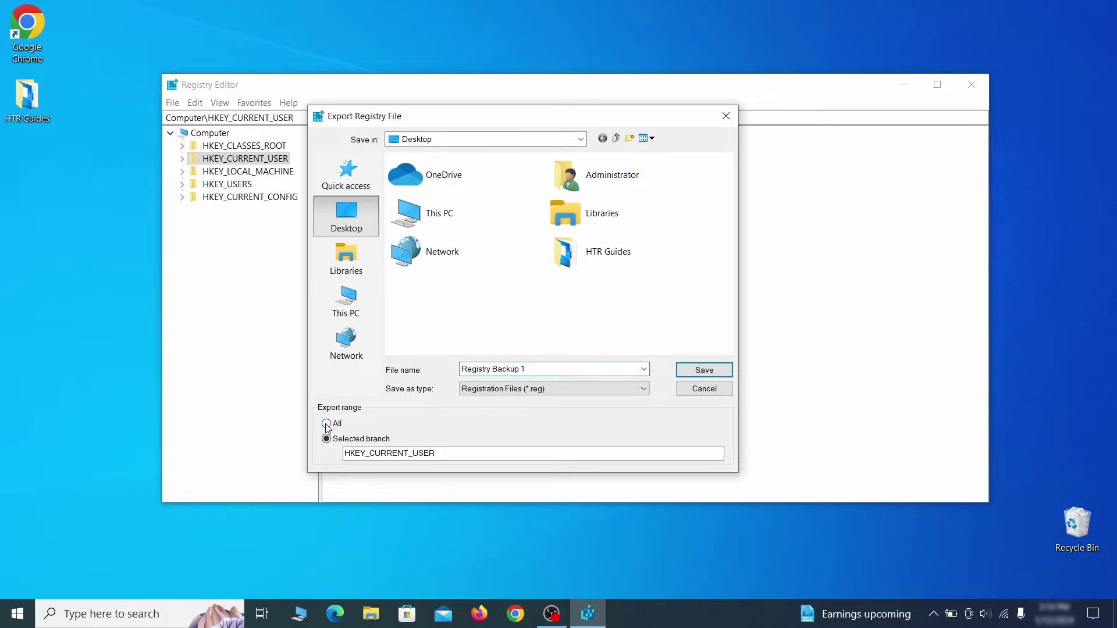
- Save the Registry Backup 1 export, then pick it in the Import Registry File dialog
key("Return")
left_click(172, 103)
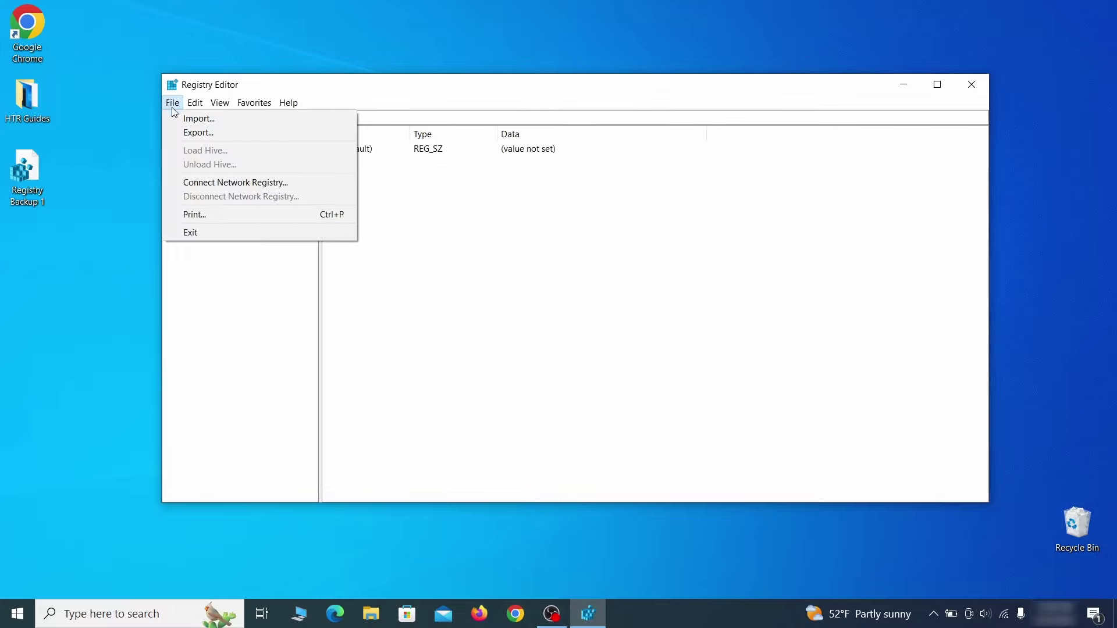
left_click(242, 119)
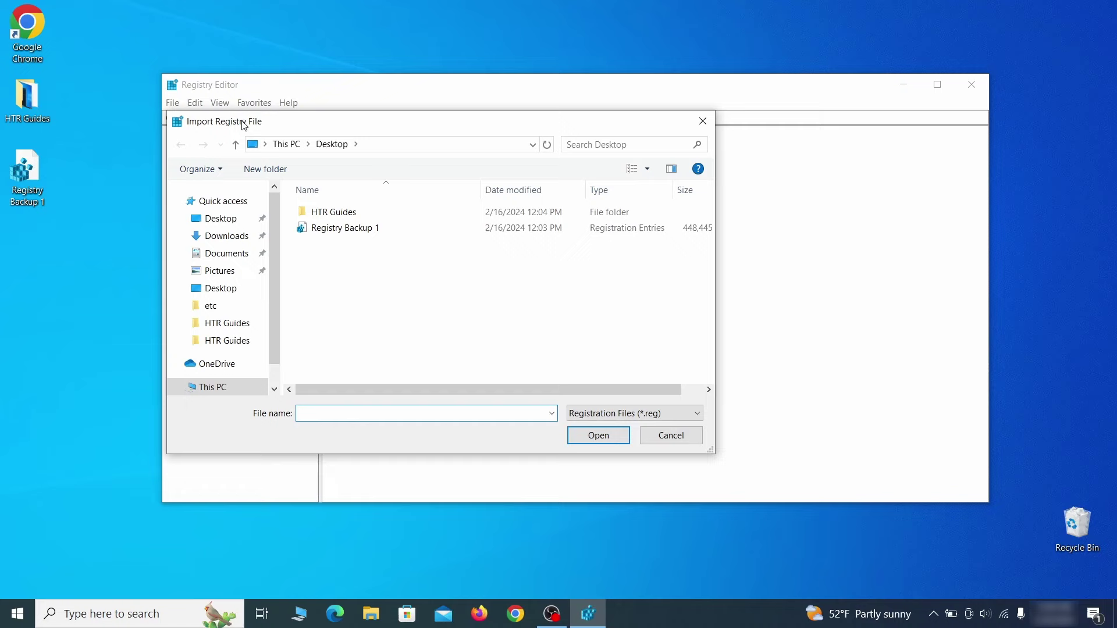
left_click(372, 229)
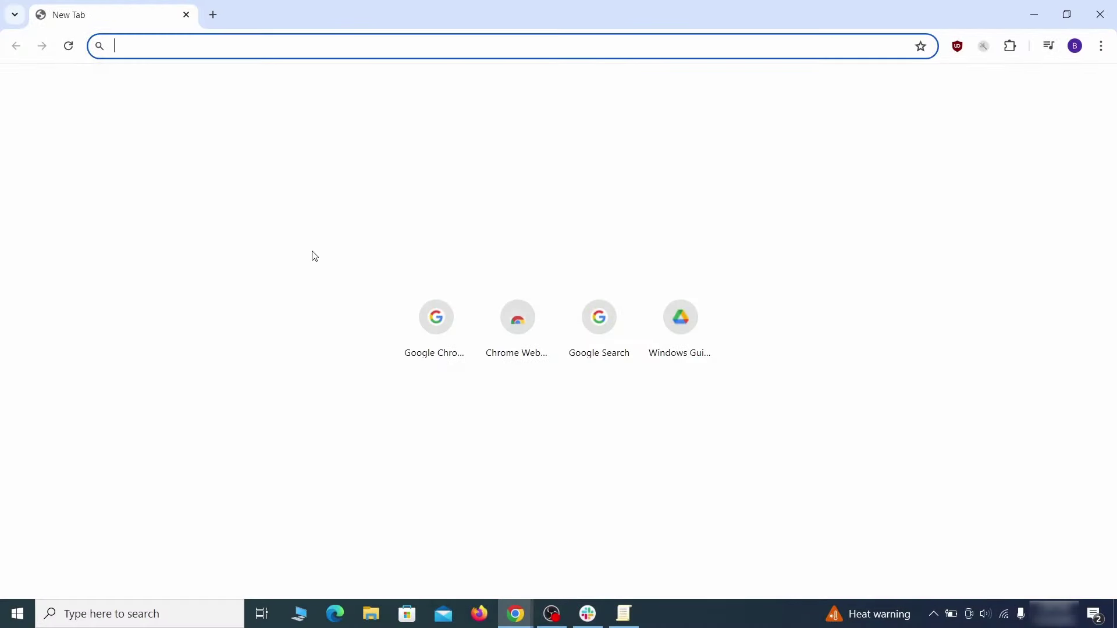
- Copy the rogue HomepageLocation value from chrome://policy into the Notepad note
type("ch")
key("Return")
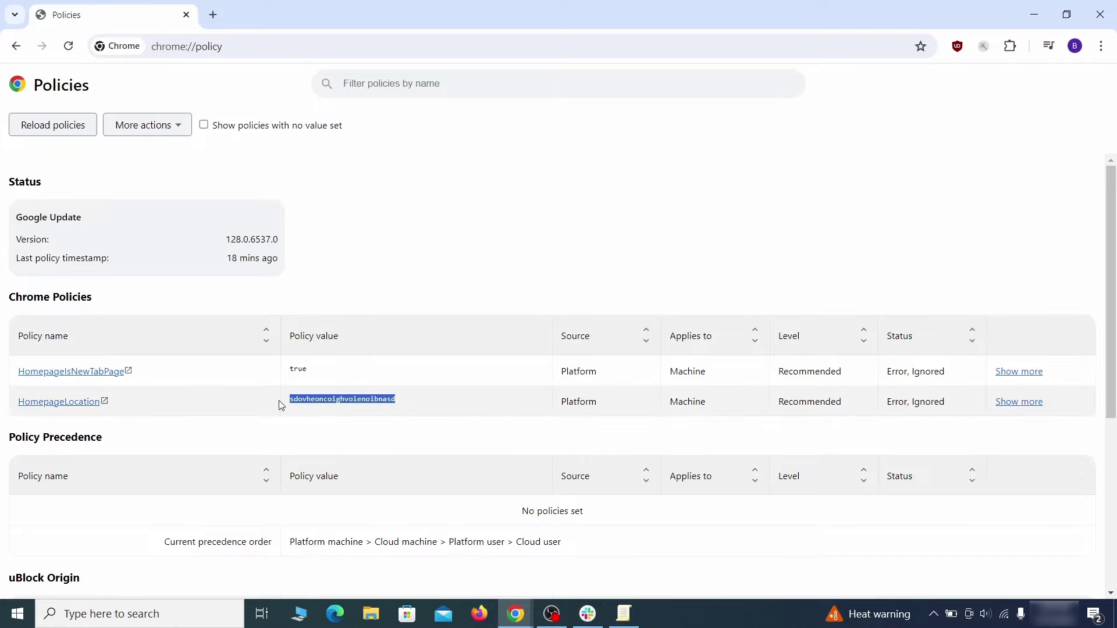
right_click(318, 401)
left_click(338, 415)
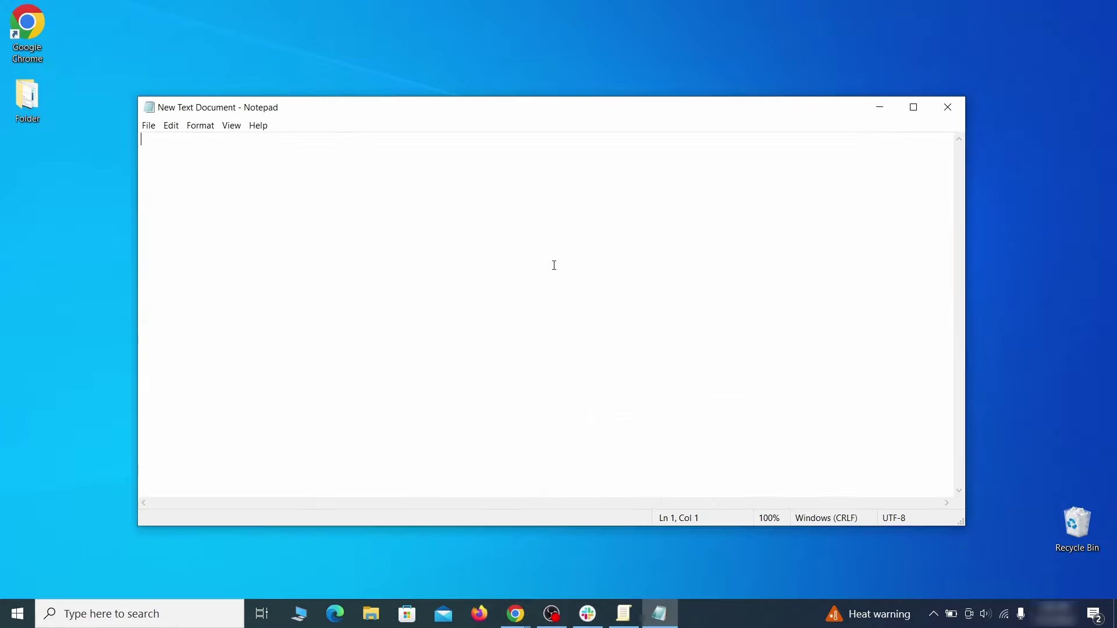
right_click(540, 257)
left_click(585, 308)
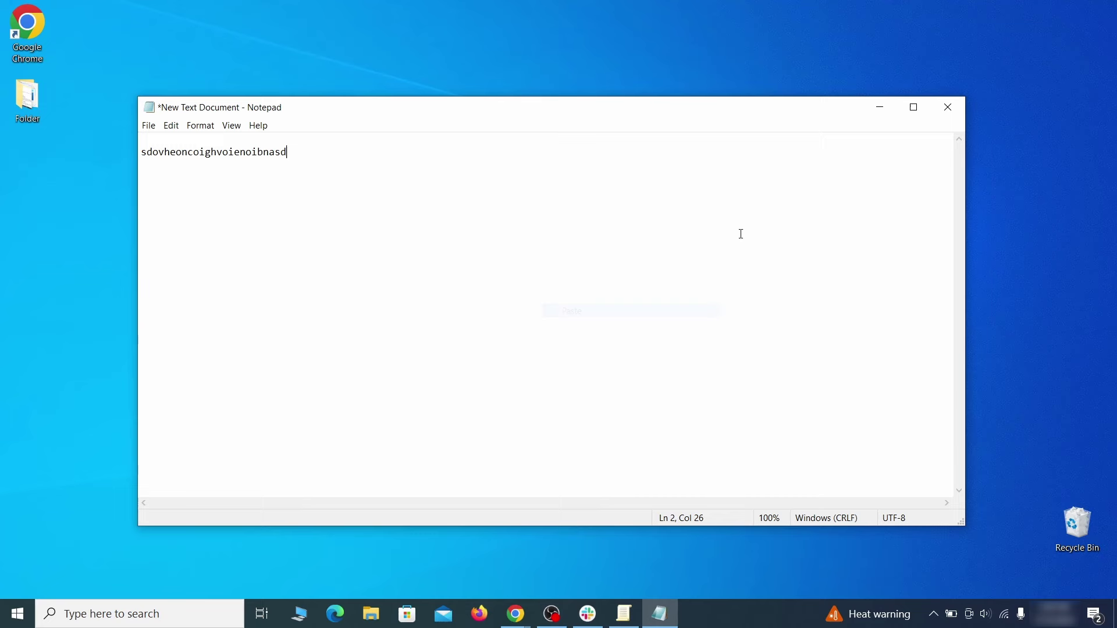
- Enable Developer mode on the extensions page and paste the Wonder Search extension ID into the note
left_click(879, 109)
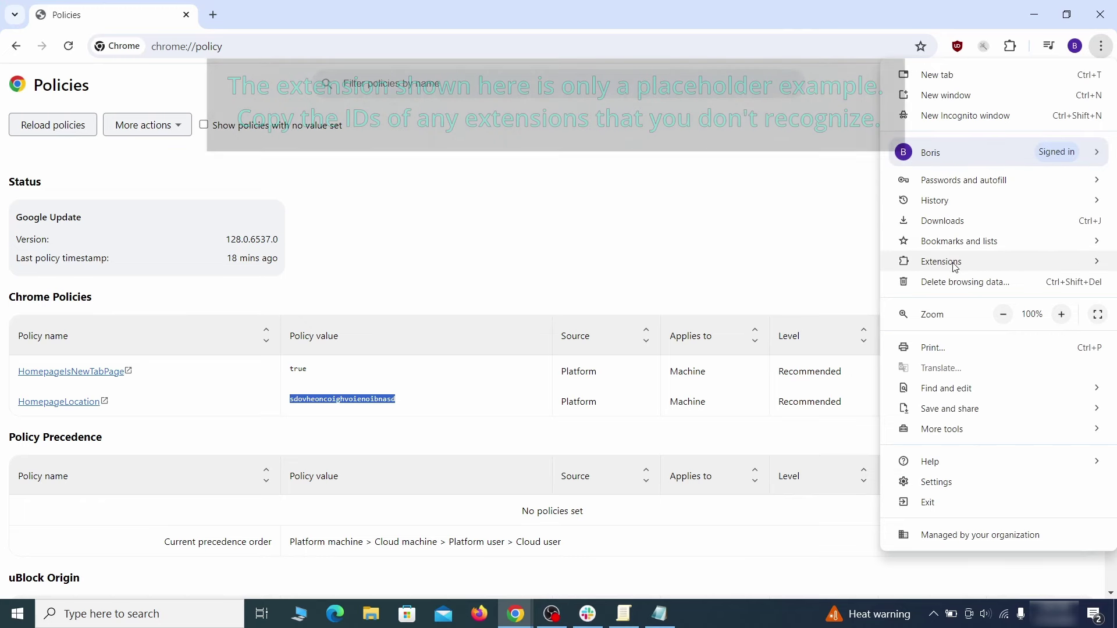
mouse_move(952, 262)
left_click(830, 267)
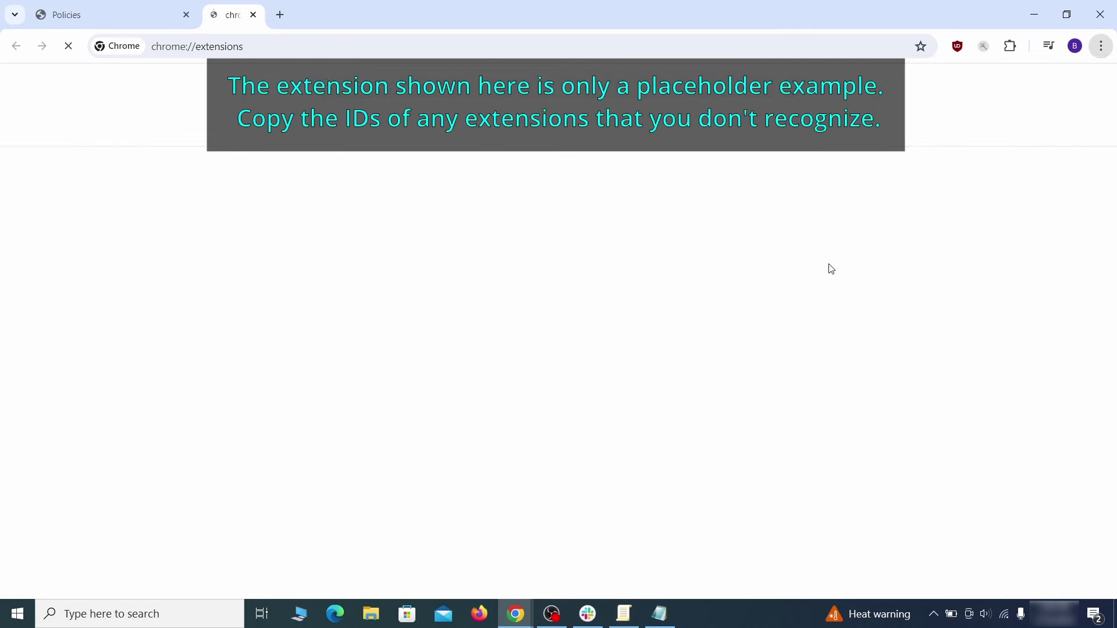
left_click(1099, 85)
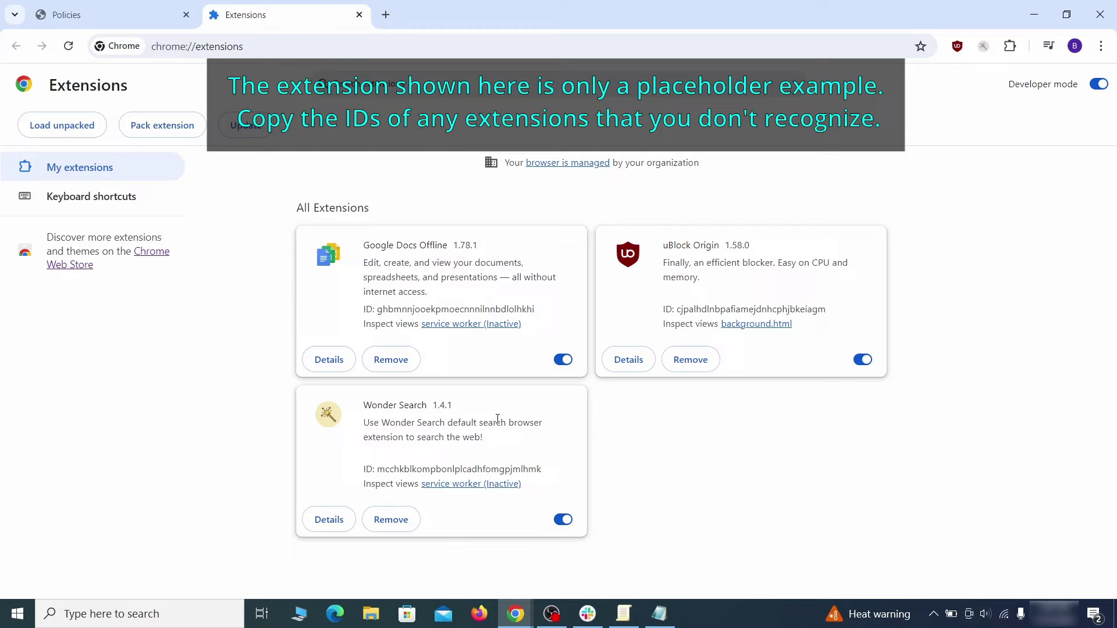
right_click(547, 472)
left_click(556, 344)
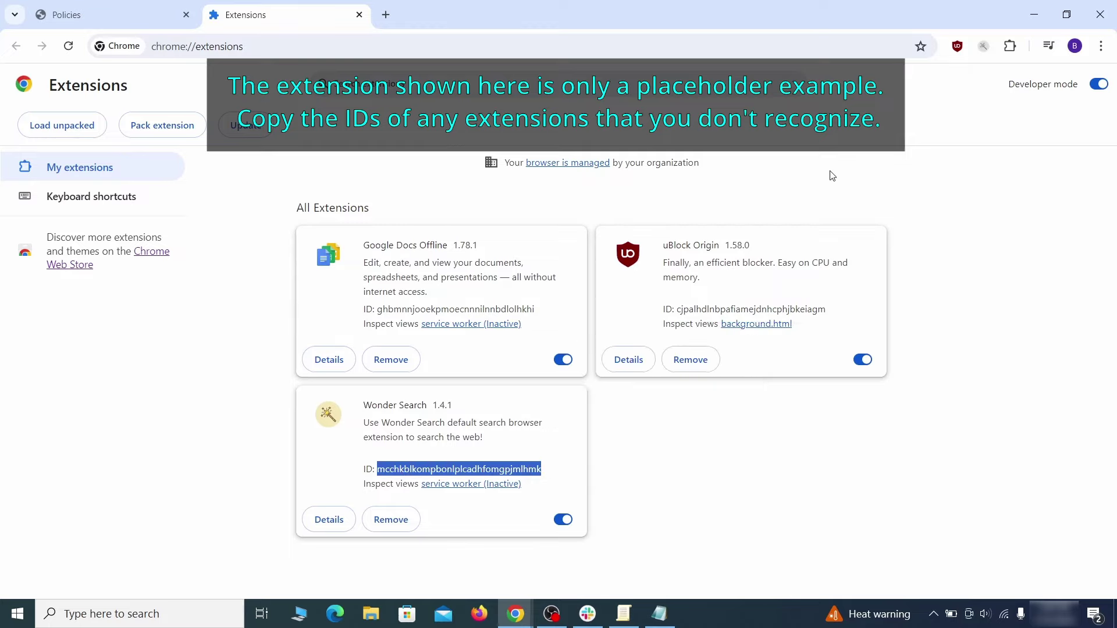
left_click(1035, 21)
left_click(659, 614)
right_click(326, 227)
left_click(381, 281)
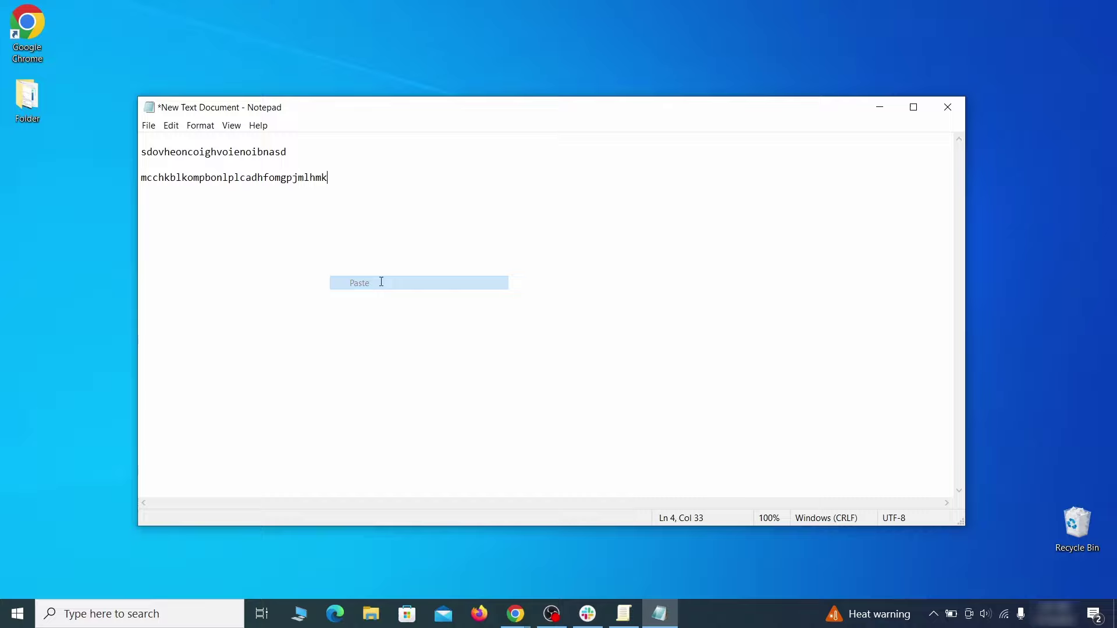
- Launch Registry Editor as administrator from Windows search
left_click(878, 109)
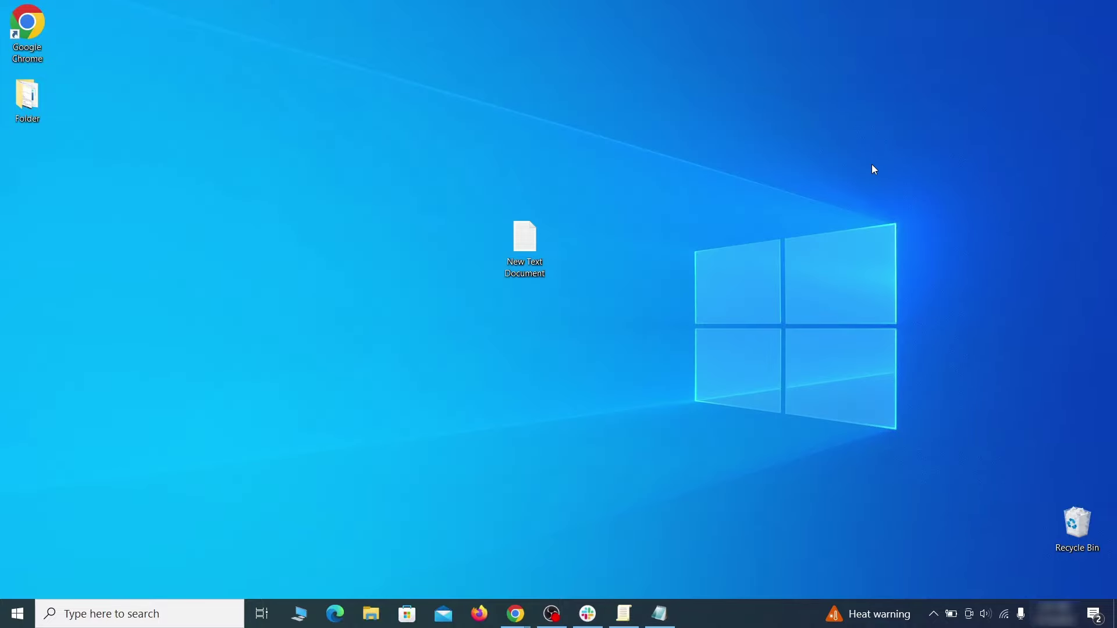
key("super")
type("regedit")
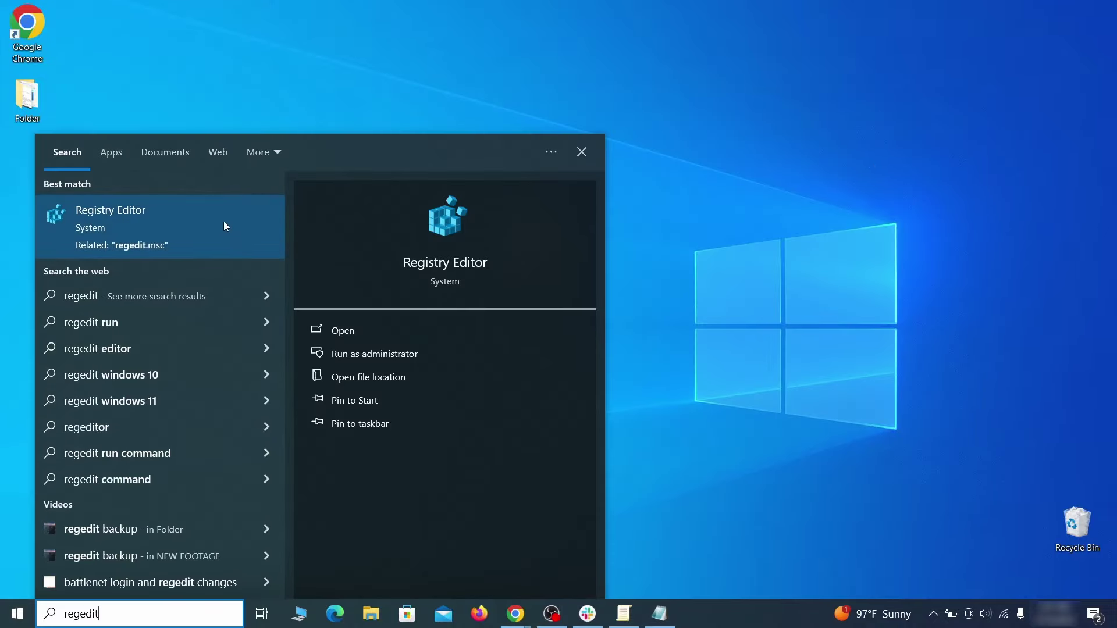
right_click(224, 226)
left_click(250, 237)
- Search the registry for the rogue homepage value copied from the Notepad note
key("ctrl+f")
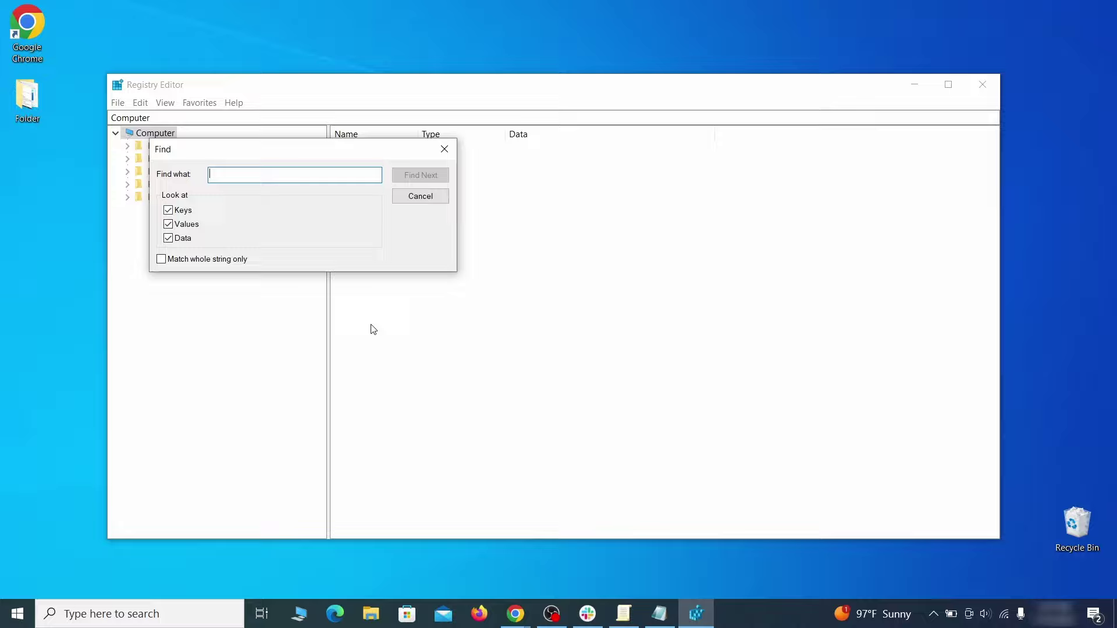
mouse_move(661, 623)
left_click(698, 570)
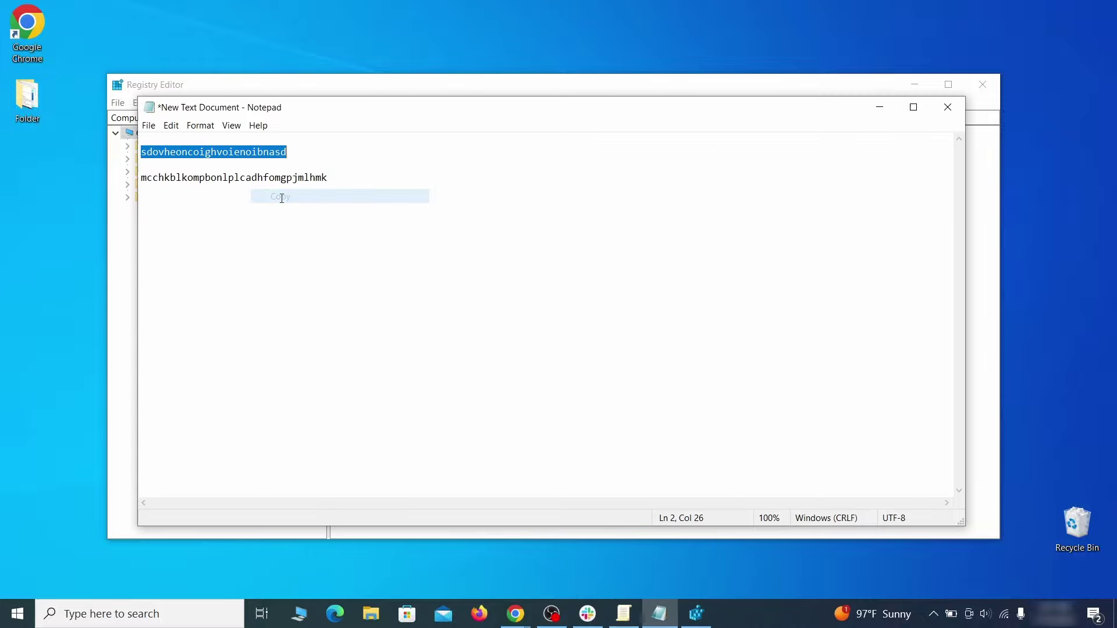
left_click(120, 212)
right_click(249, 177)
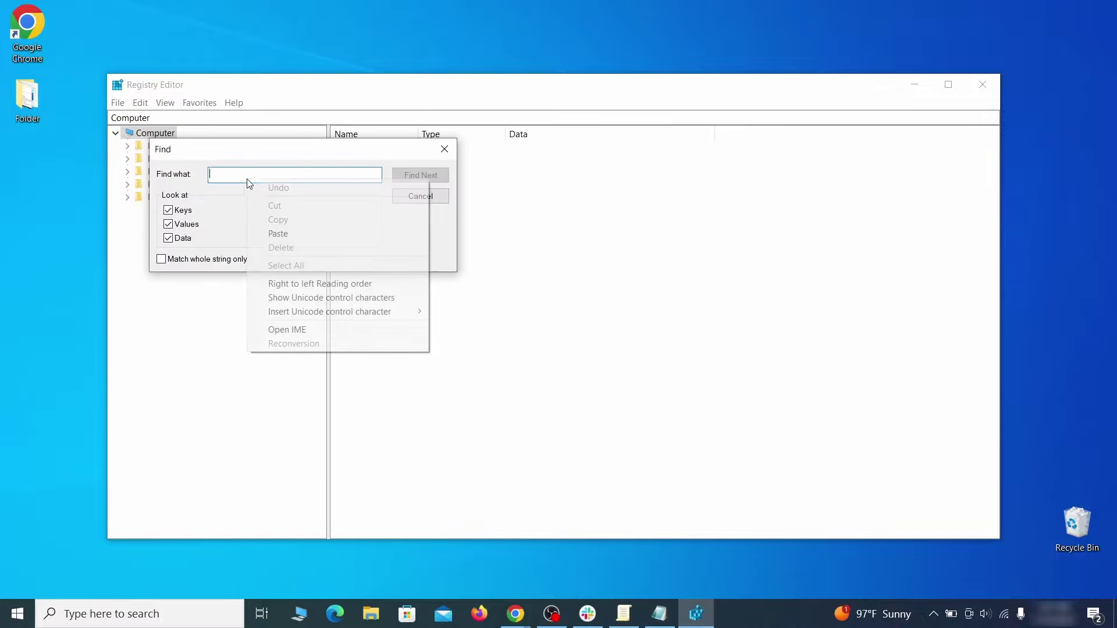
left_click(285, 232)
left_click(420, 176)
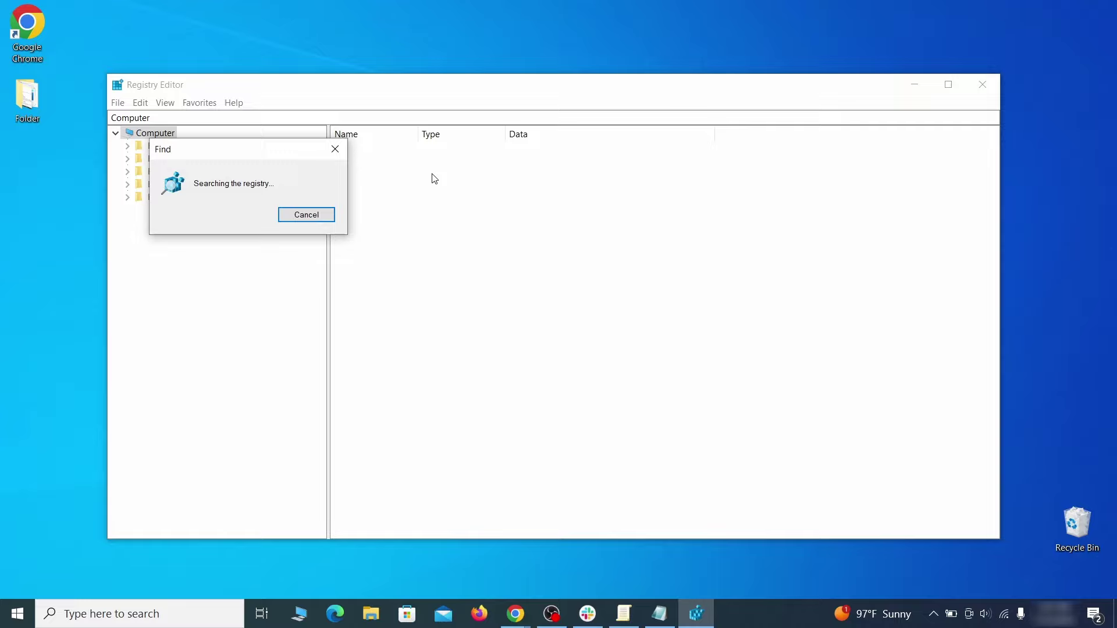
- Delete the Chrome Recommended policy key holding the value, then return to the tree's top
right_click(277, 351)
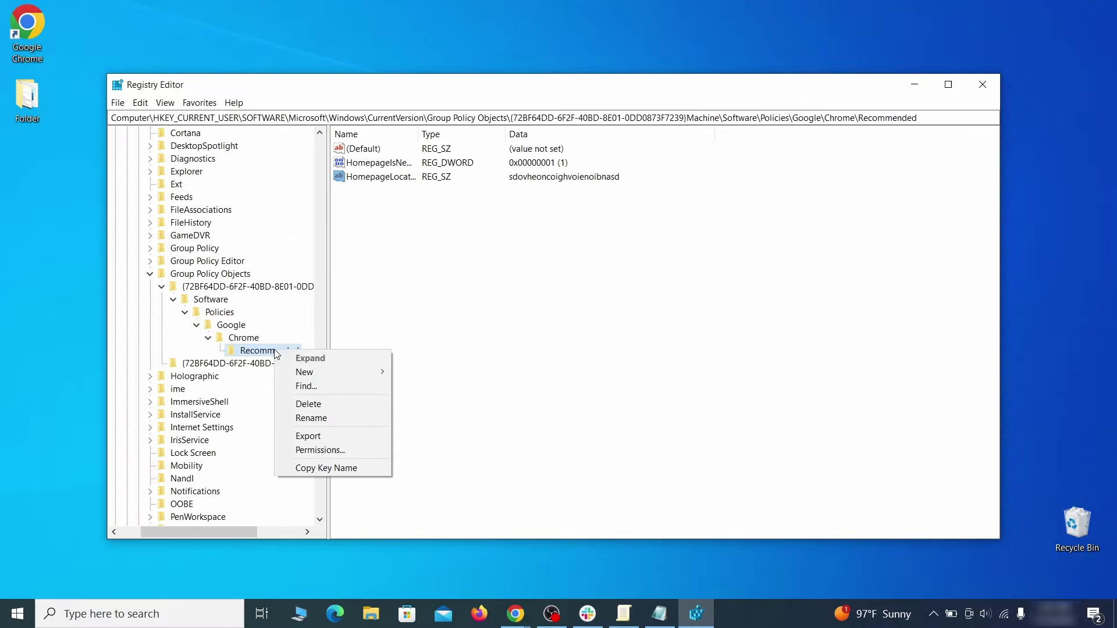
left_click(331, 406)
left_click(636, 305)
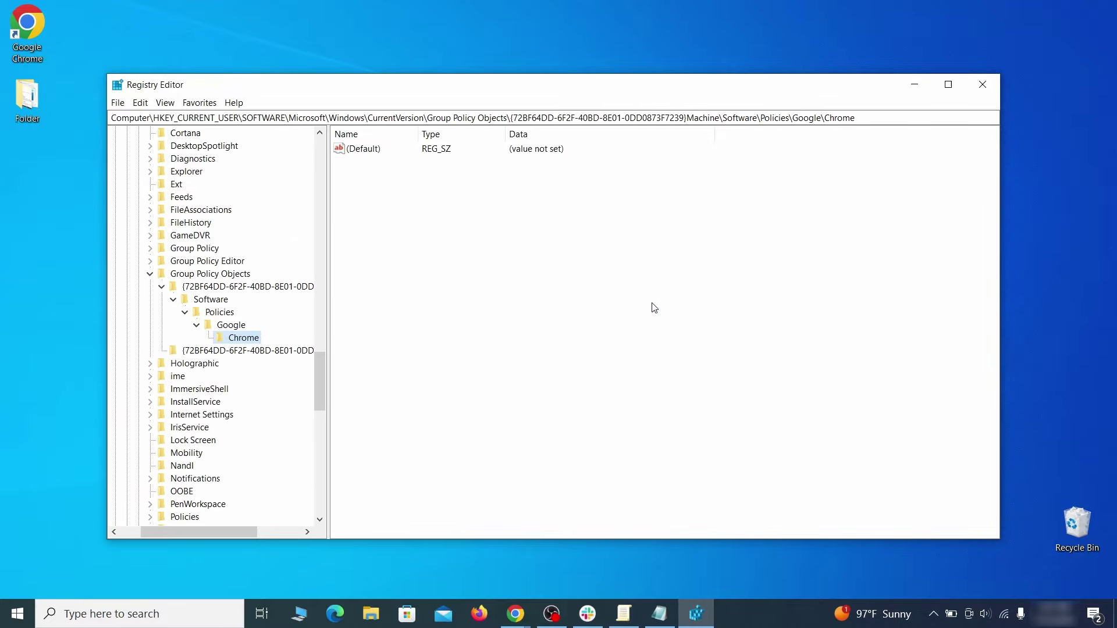
key("Home")
left_click(140, 103)
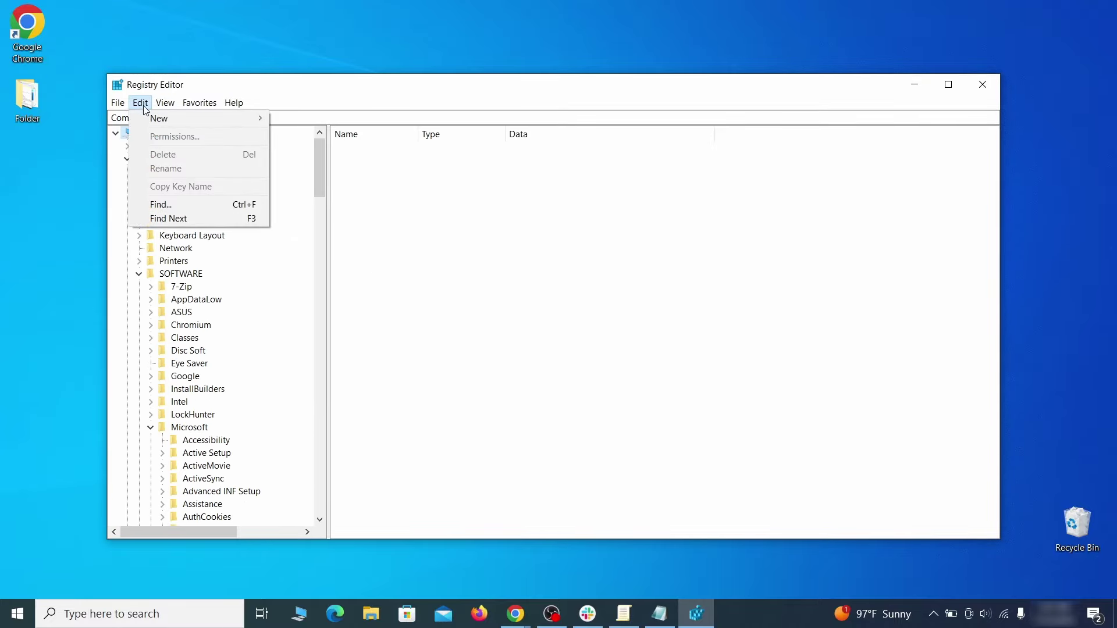
- Search again and delete HKLM\SOFTWARE\Policies\Google\Chrome, confirming with Yes
left_click(157, 204)
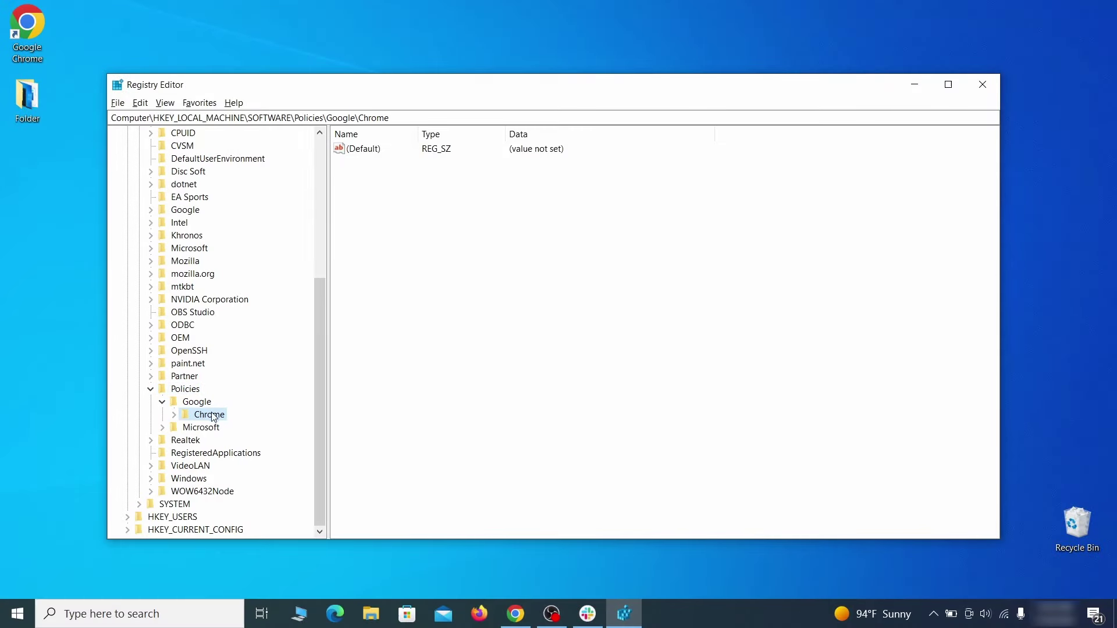
right_click(209, 413)
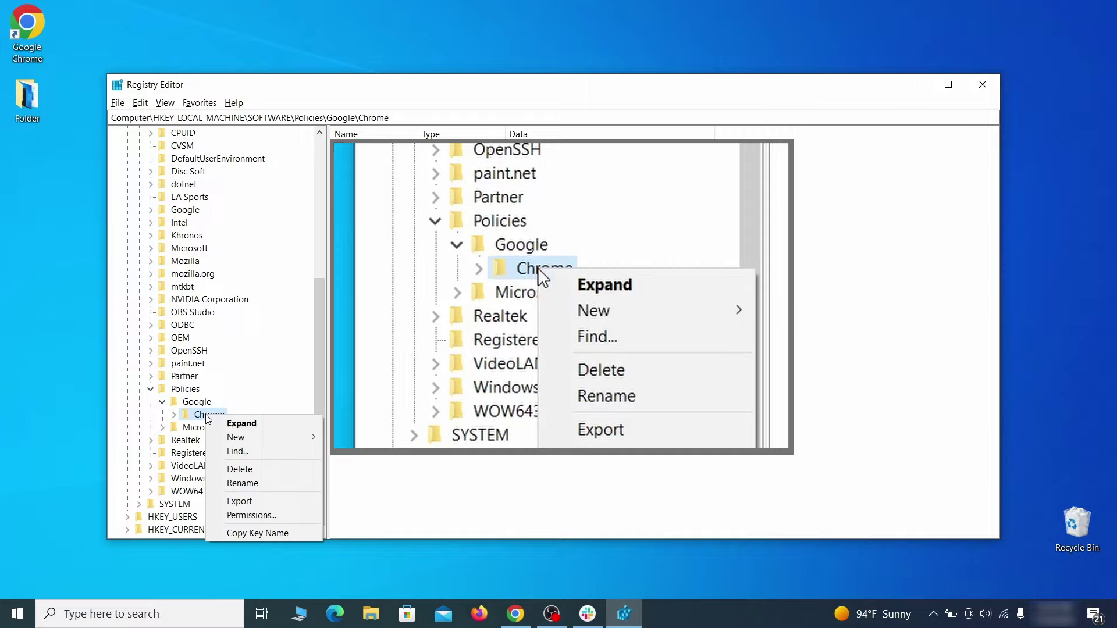
left_click(255, 470)
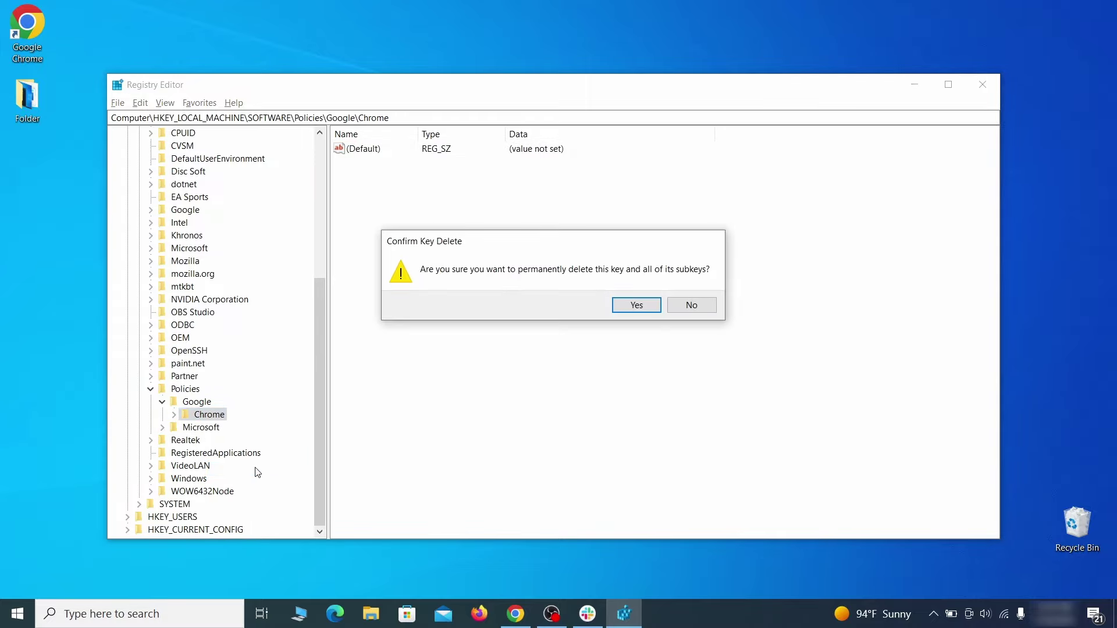
left_click(638, 304)
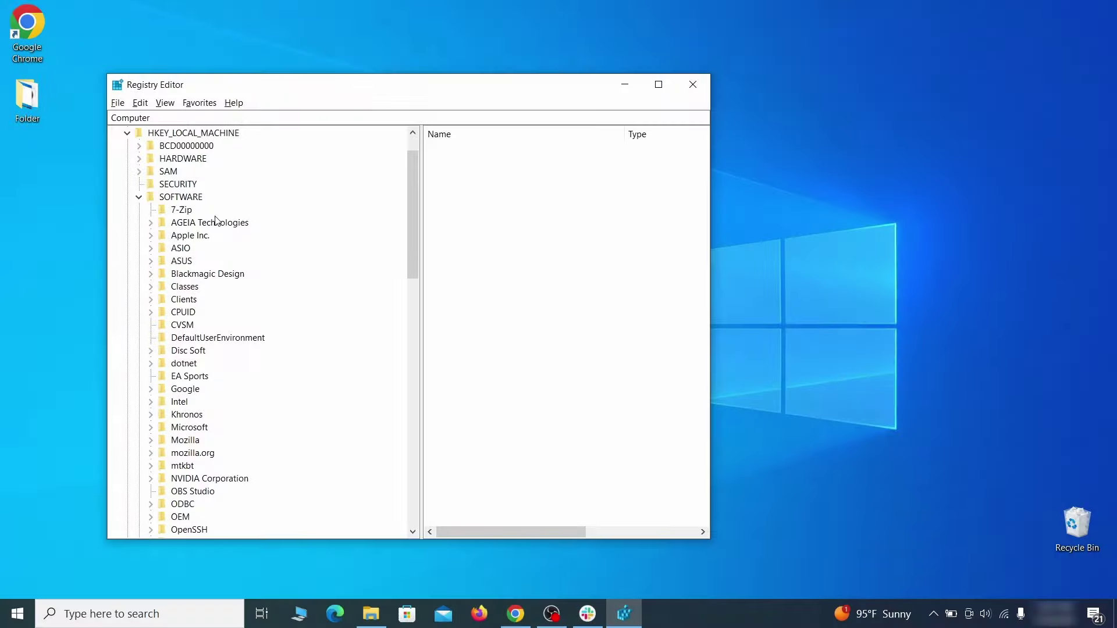
left_click_drag(413, 226, 403, 413)
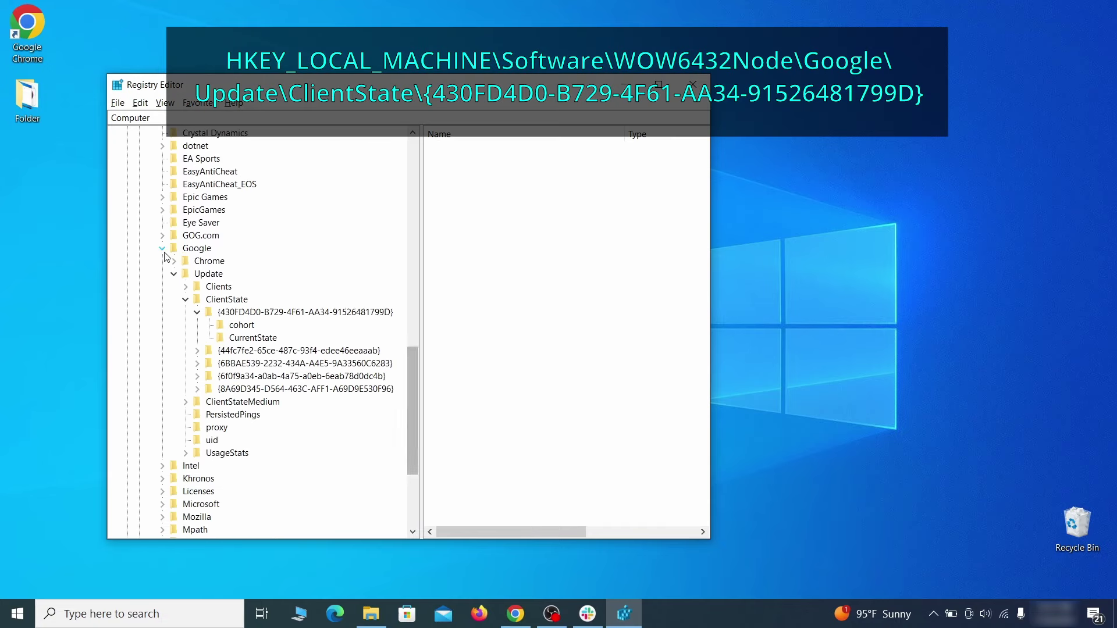
left_click(248, 313)
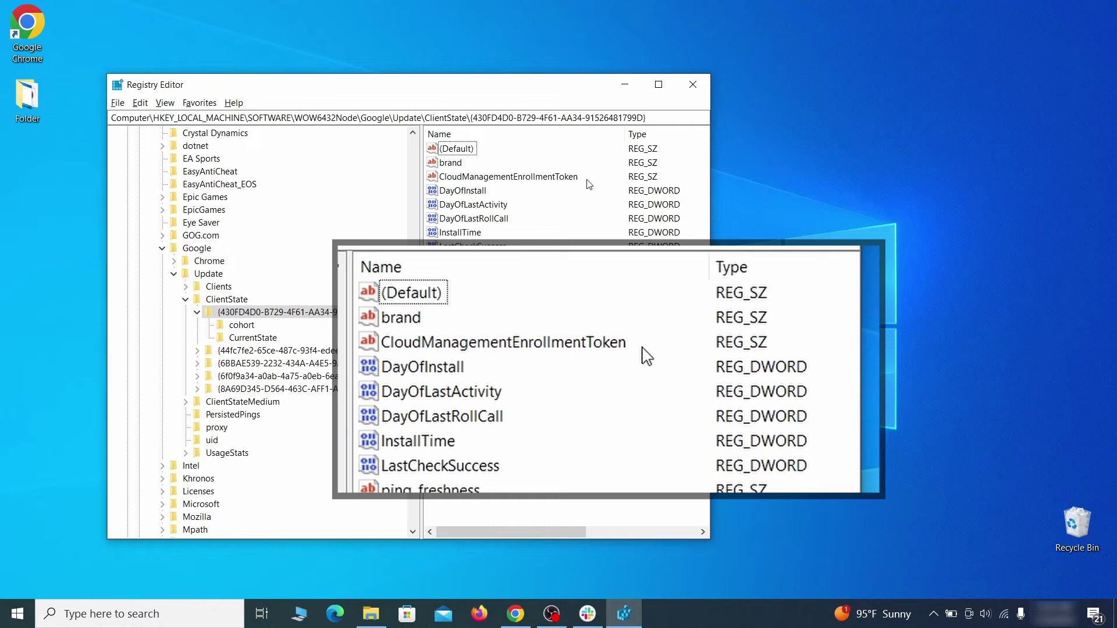
right_click(568, 184)
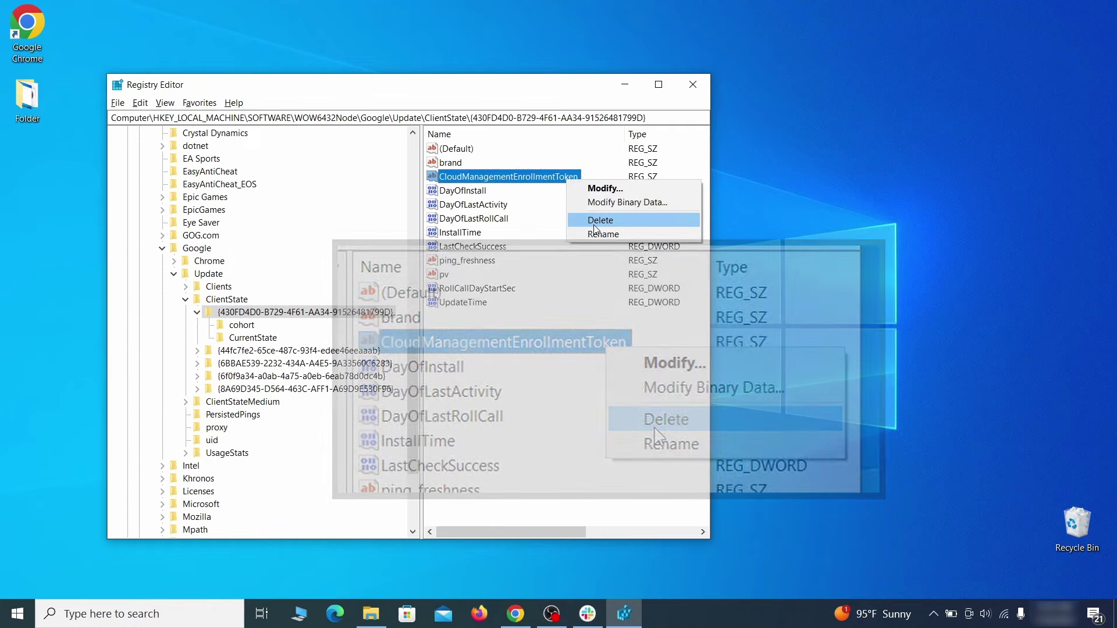
left_click(595, 221)
left_click(666, 309)
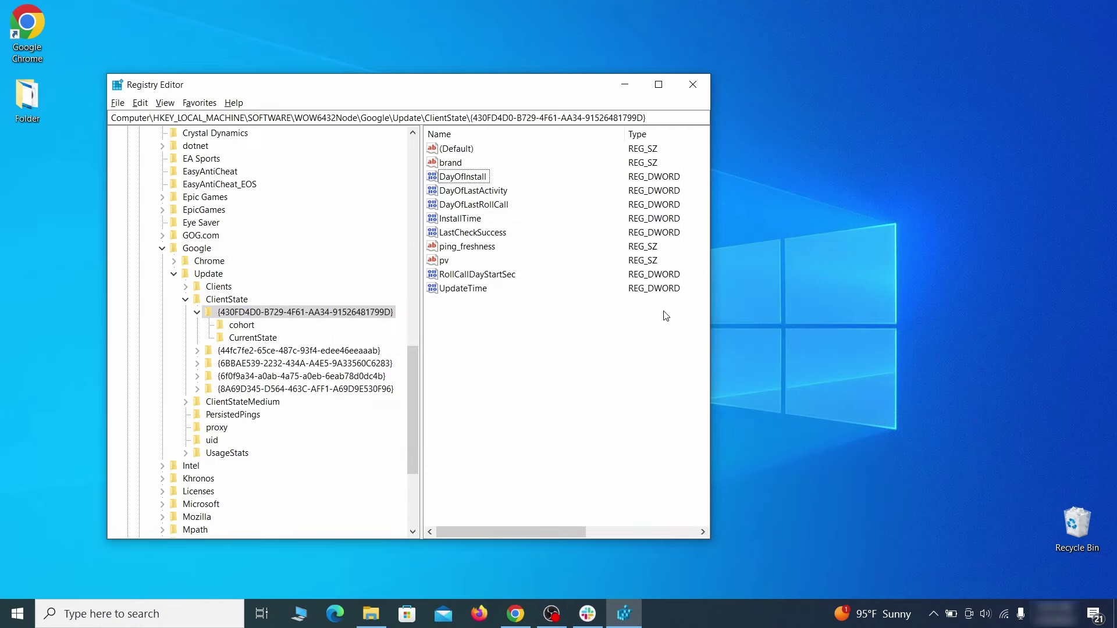
left_click(699, 85)
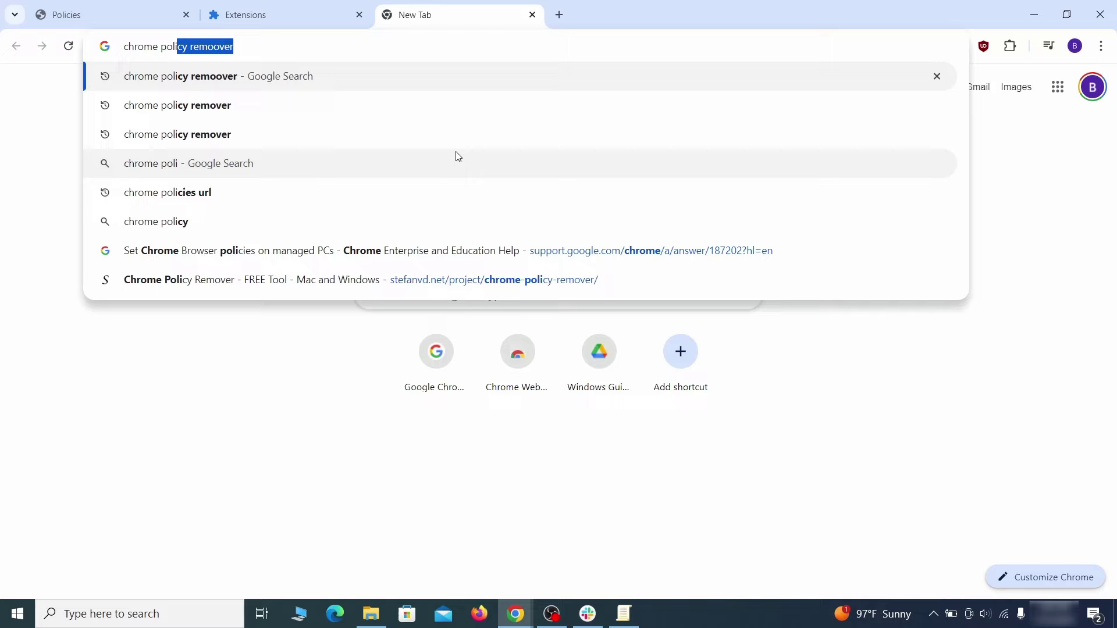
- Search 'chrome policy remover', open the stefanvd.net page, and download delete_chrome_policies.bat for Windows
type("cy remover")
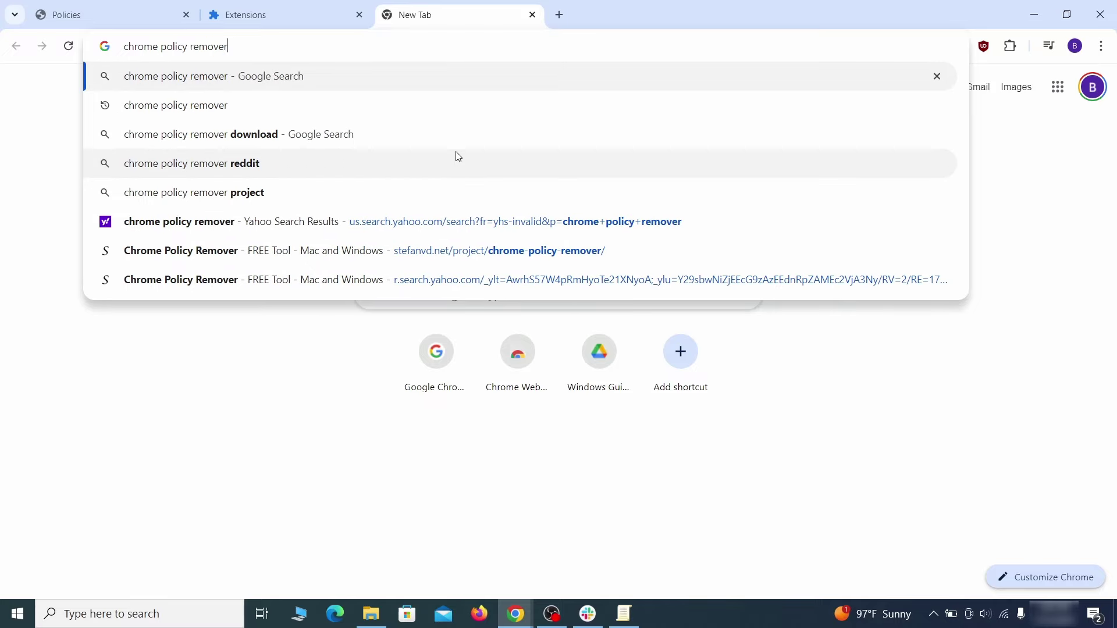
key("Return")
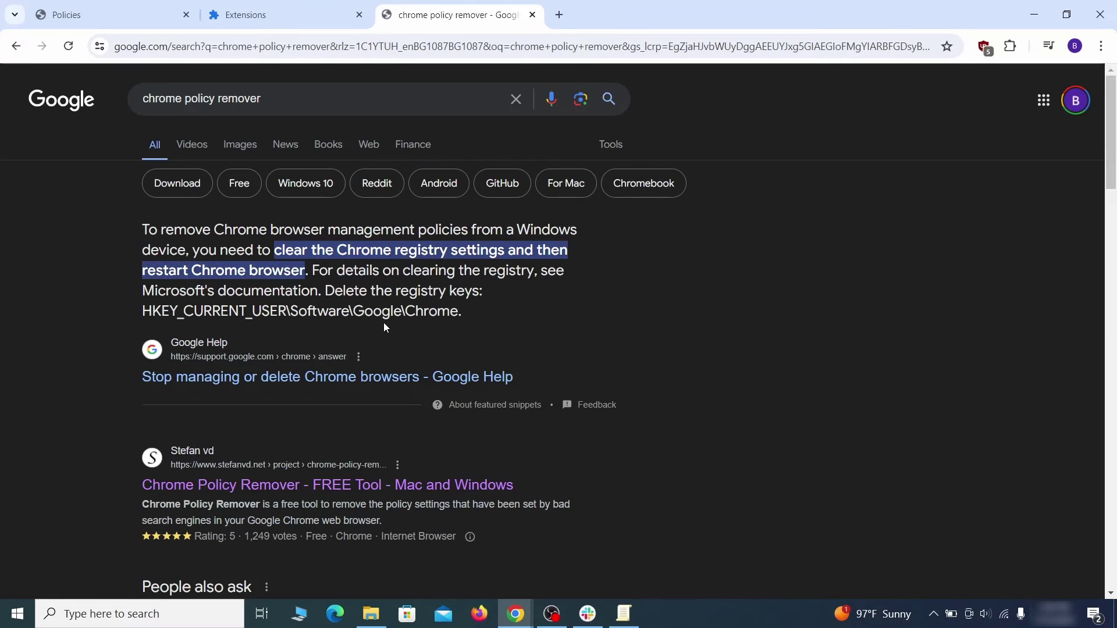
left_click(330, 486)
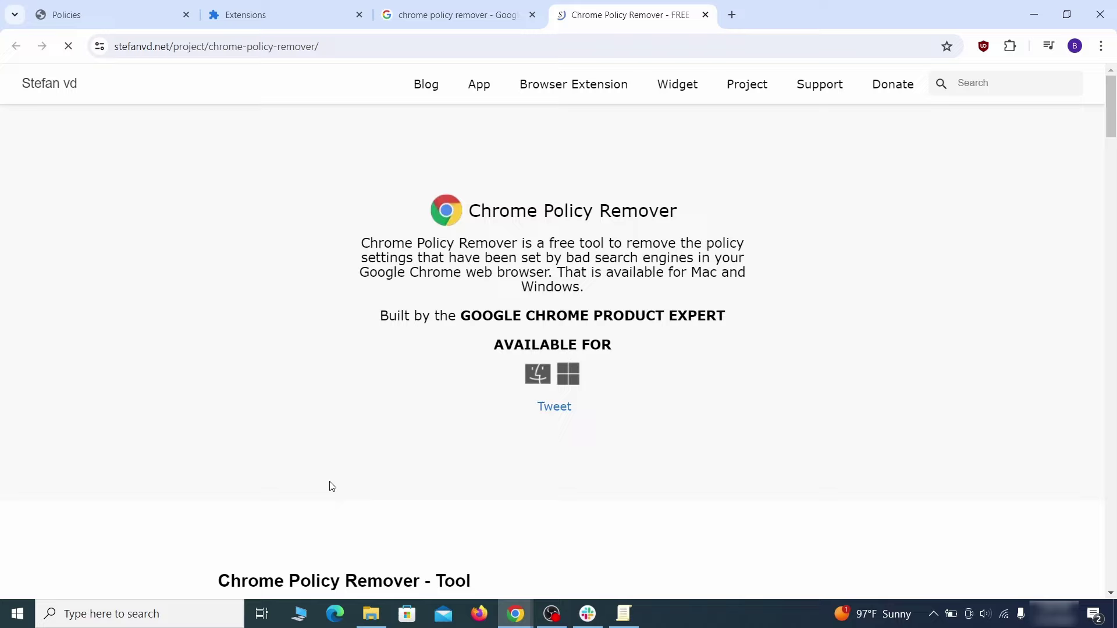
scroll(358, 442, "down", 2)
scroll(359, 438, "down", 20)
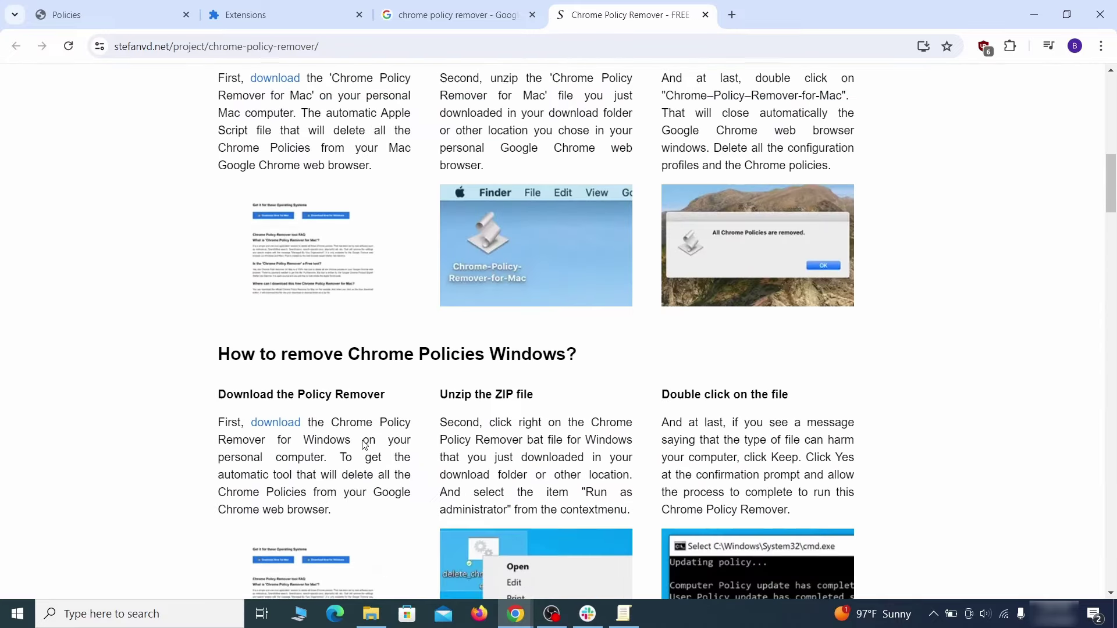
scroll(363, 445, "down", 18)
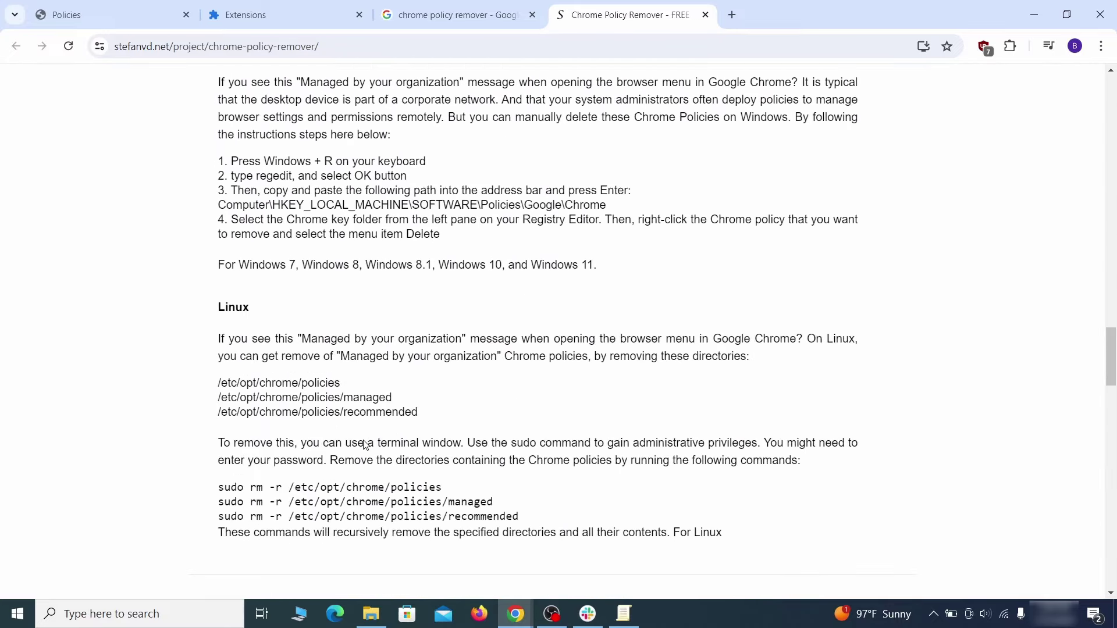
scroll(364, 445, "down", 10)
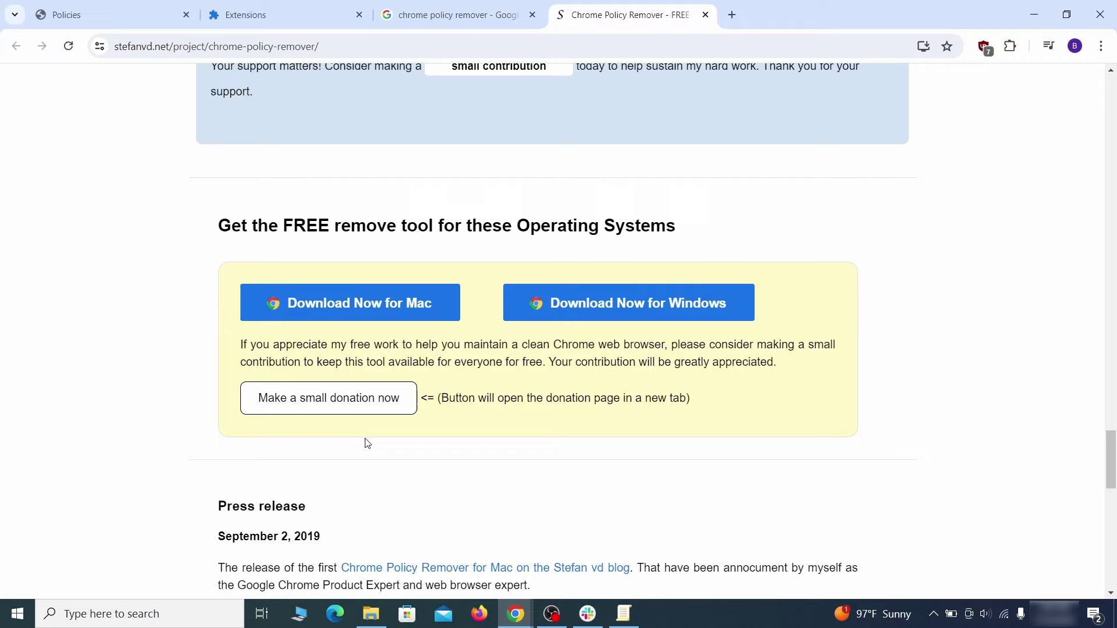
left_click(669, 304)
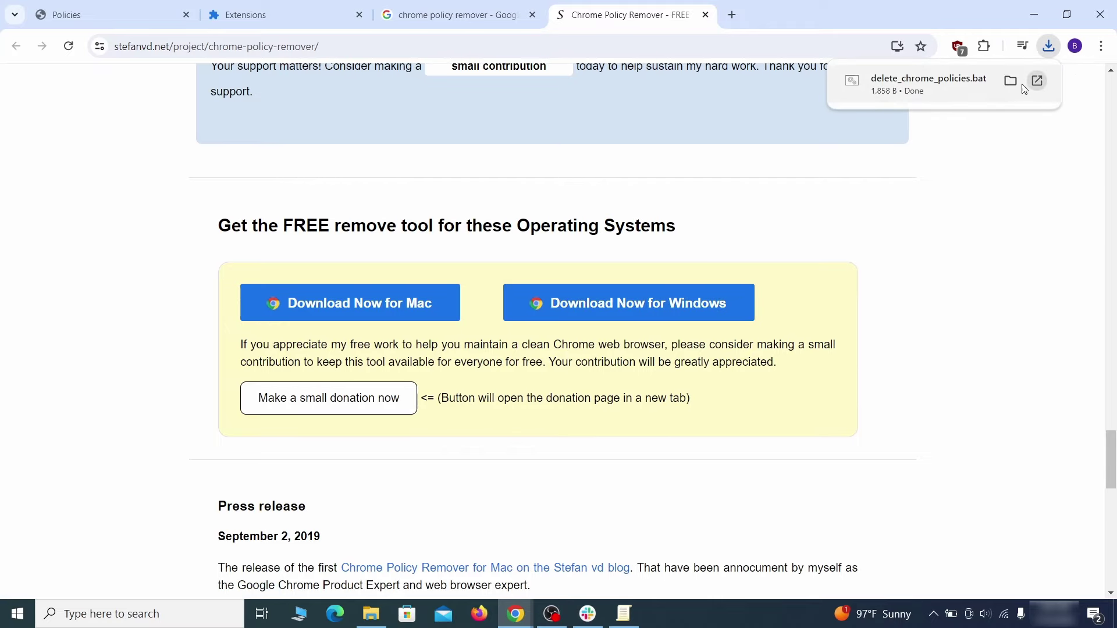
- Move delete_chrome_policies.bat from the Downloads folder onto the desktop
left_click(1011, 83)
left_click(1034, 14)
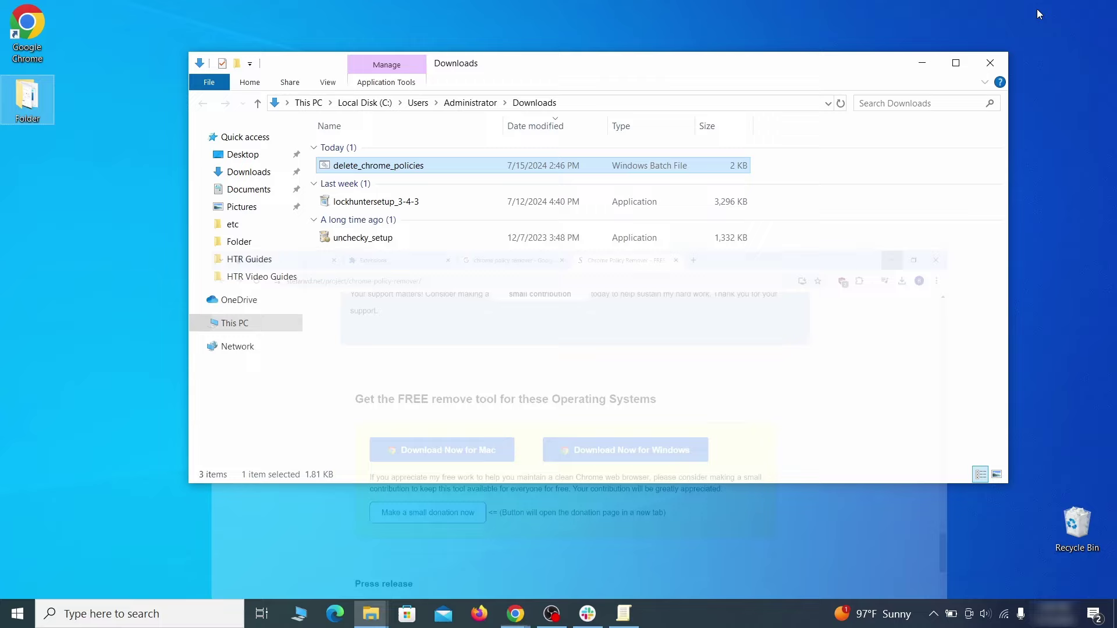
left_click_drag(410, 165, 91, 364)
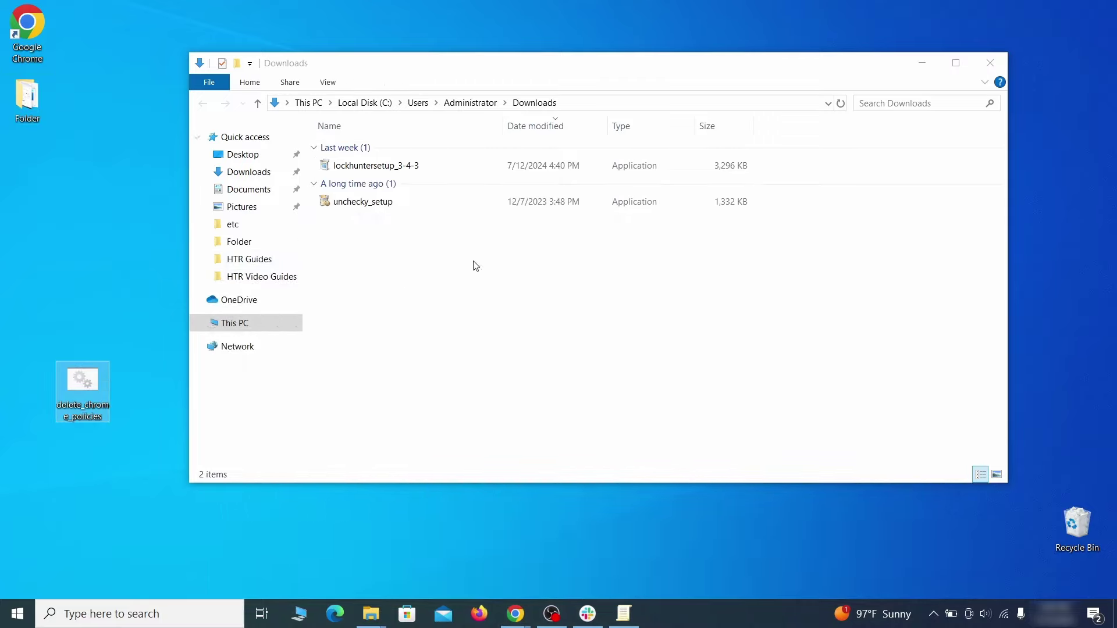
left_click(990, 63)
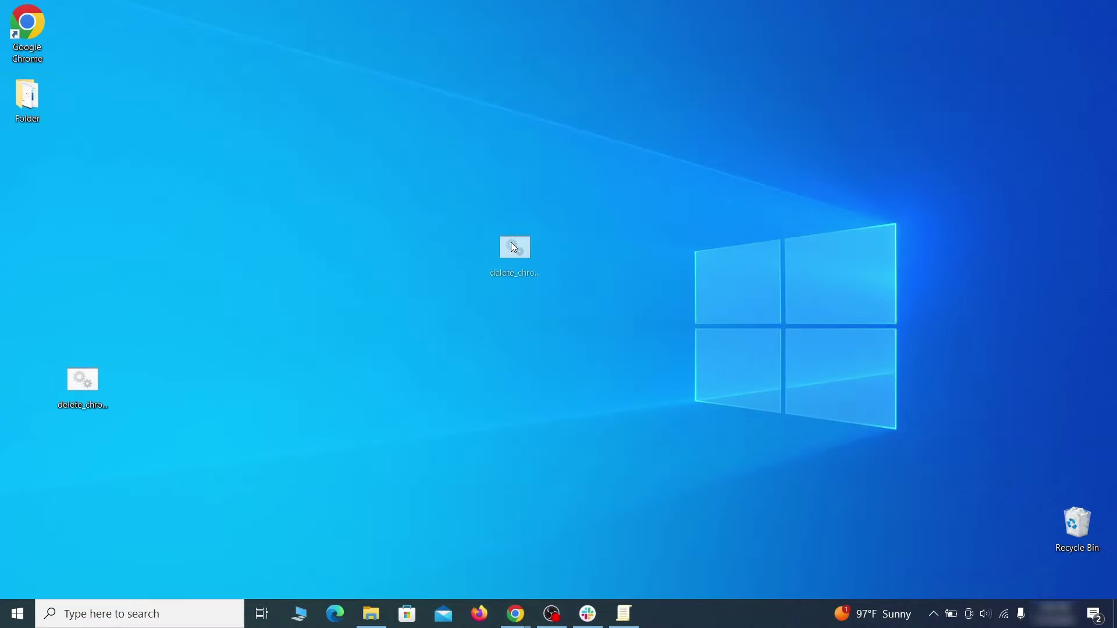
left_click_drag(512, 243, 578, 241)
- Run the script as administrator, bypassing the SmartScreen warning with Run anyway
right_click(595, 243)
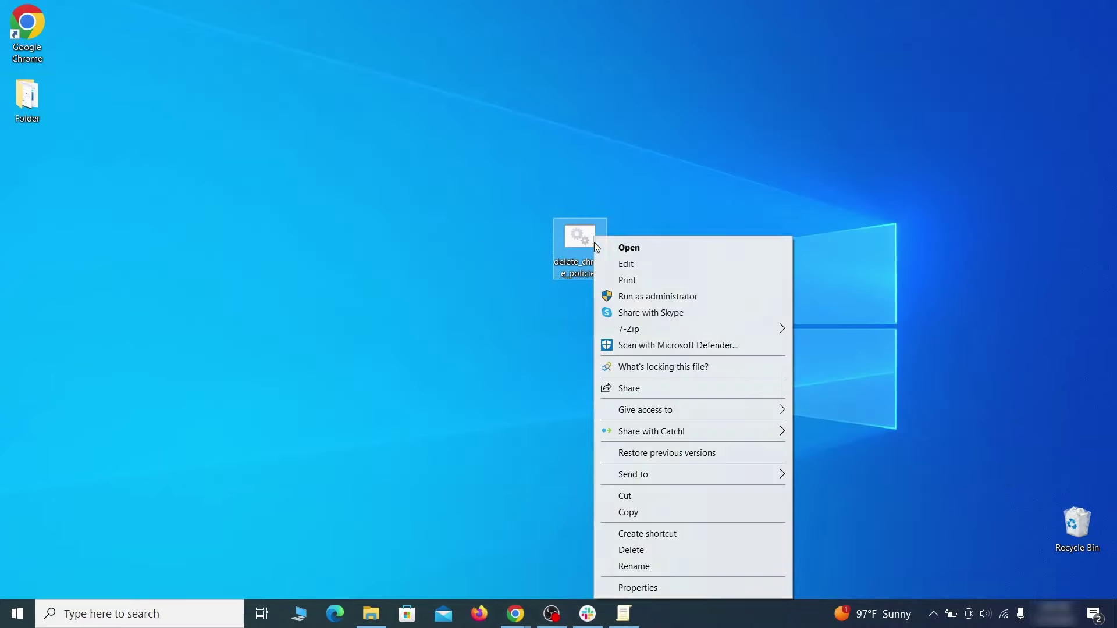
left_click(662, 295)
left_click(409, 201)
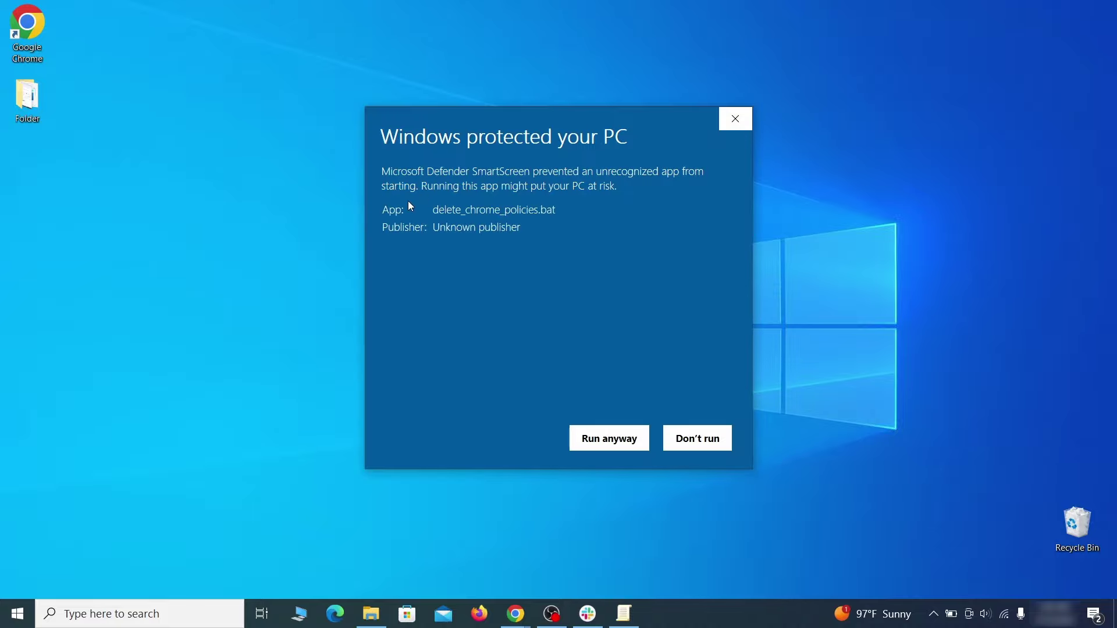
left_click(608, 438)
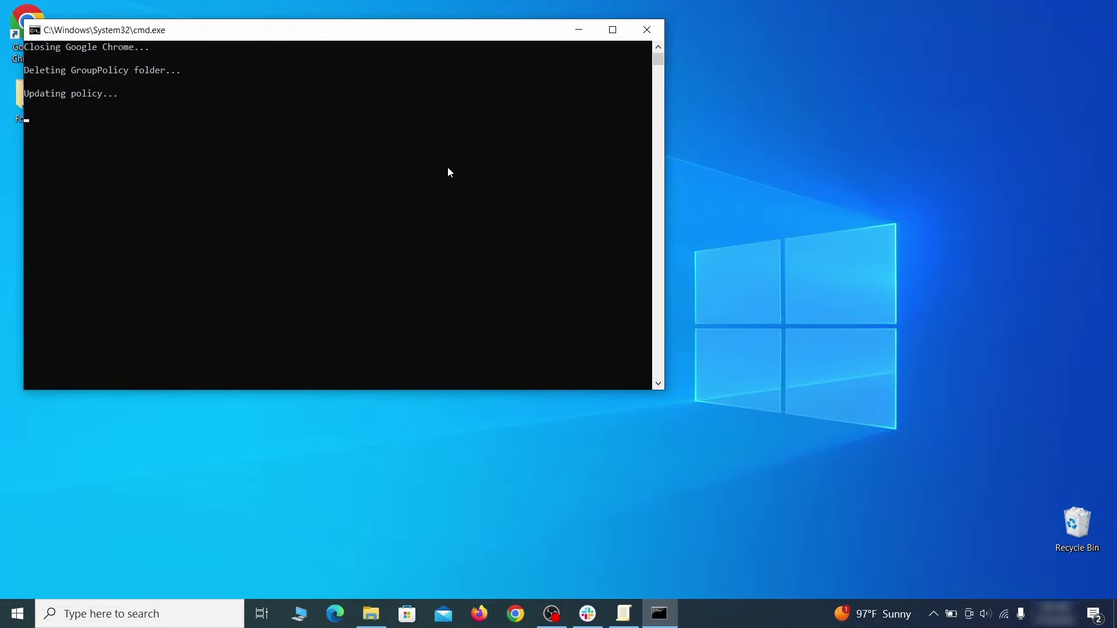
left_click_drag(400, 33, 589, 69)
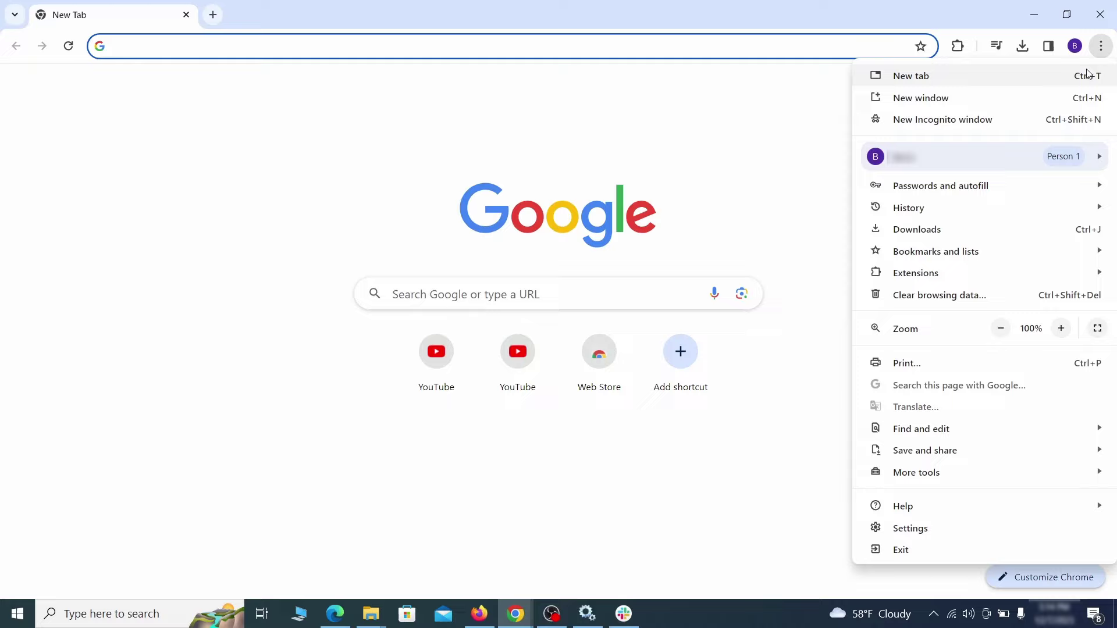
- Switch off the Add to Zola Button extension on the extensions page and remove it
mouse_move(933, 275)
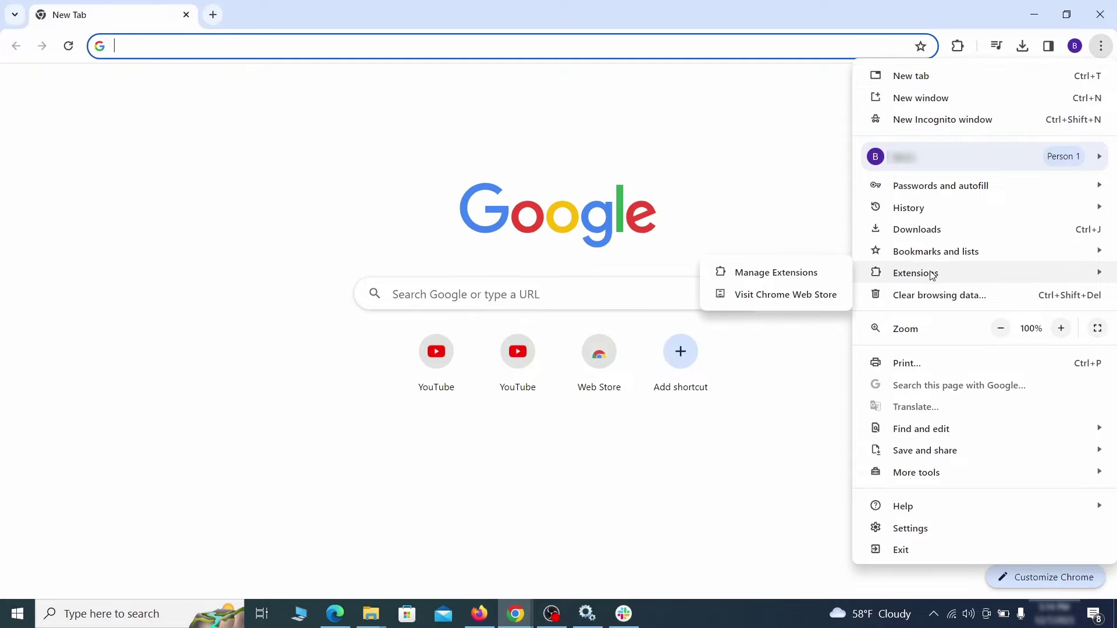
left_click(821, 274)
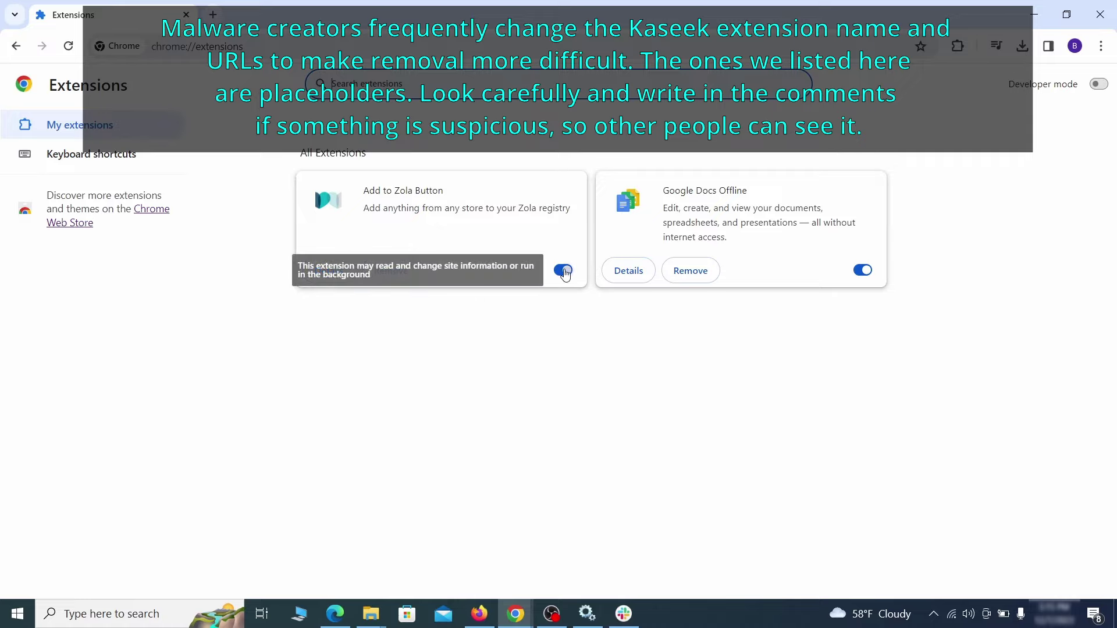
left_click(563, 271)
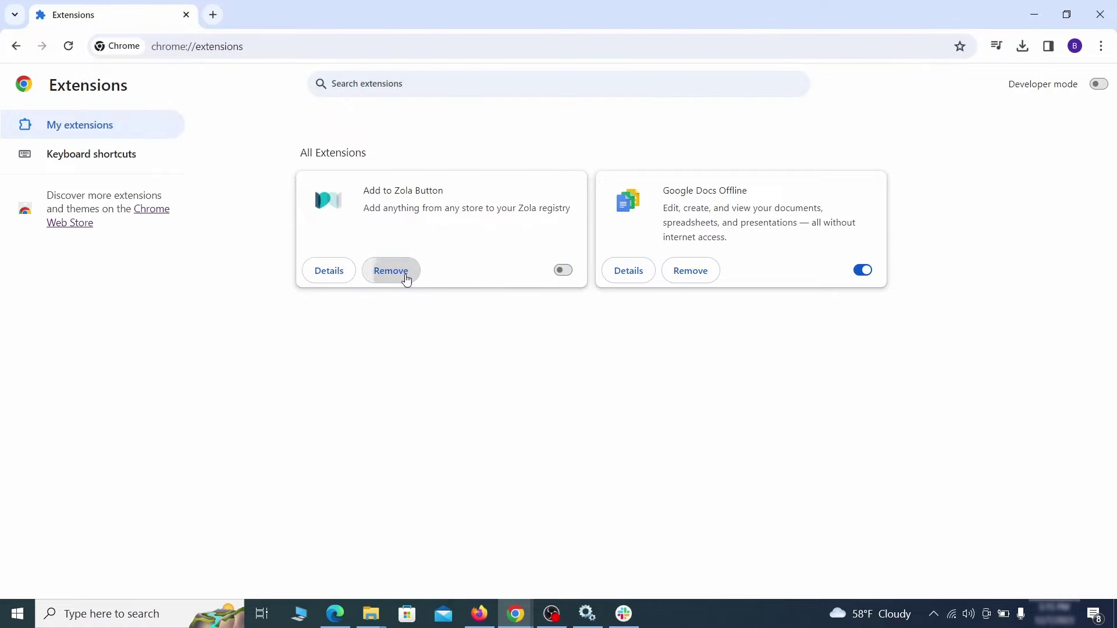
left_click(407, 277)
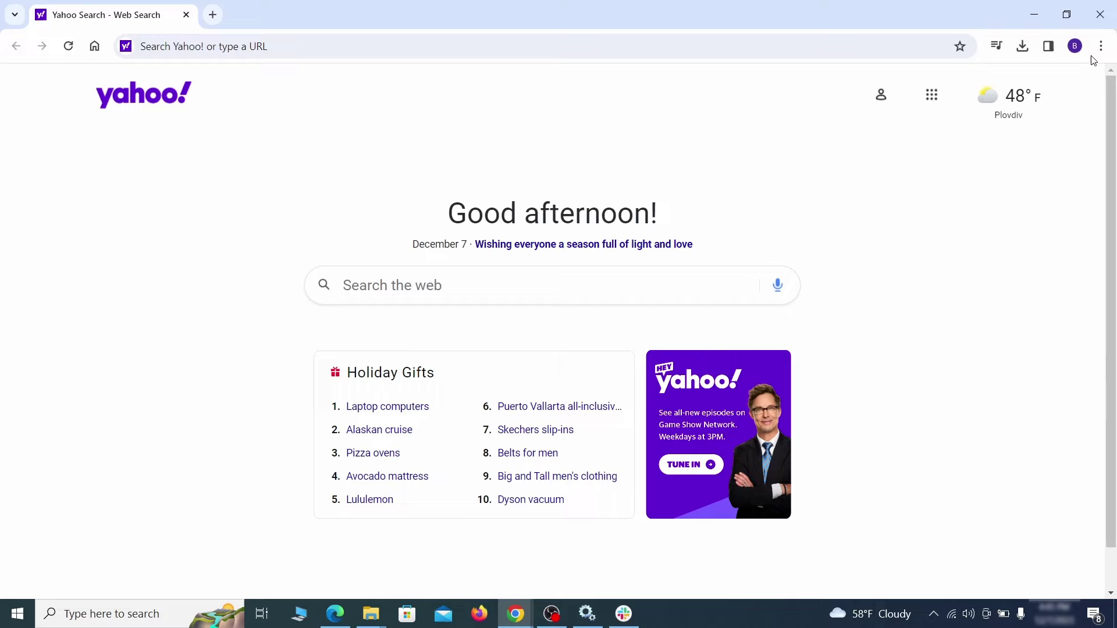
- Clear Chrome's last-hour browsing and download history, cookies, cache, autofill and site settings
left_click(1101, 46)
left_click(911, 528)
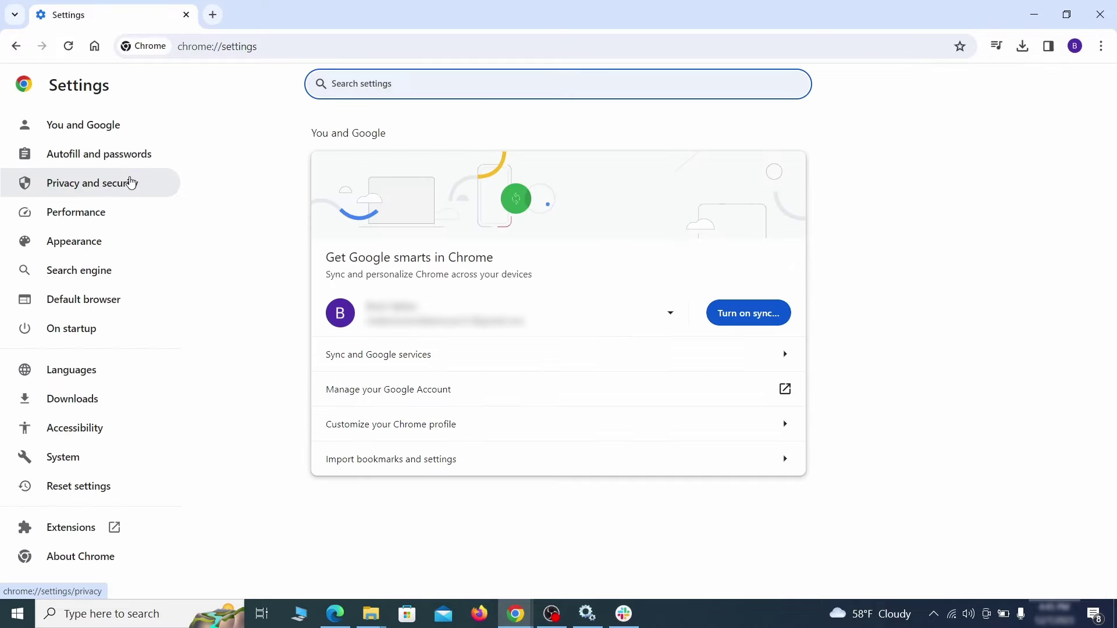
left_click(131, 183)
scroll(888, 379, "down", 1)
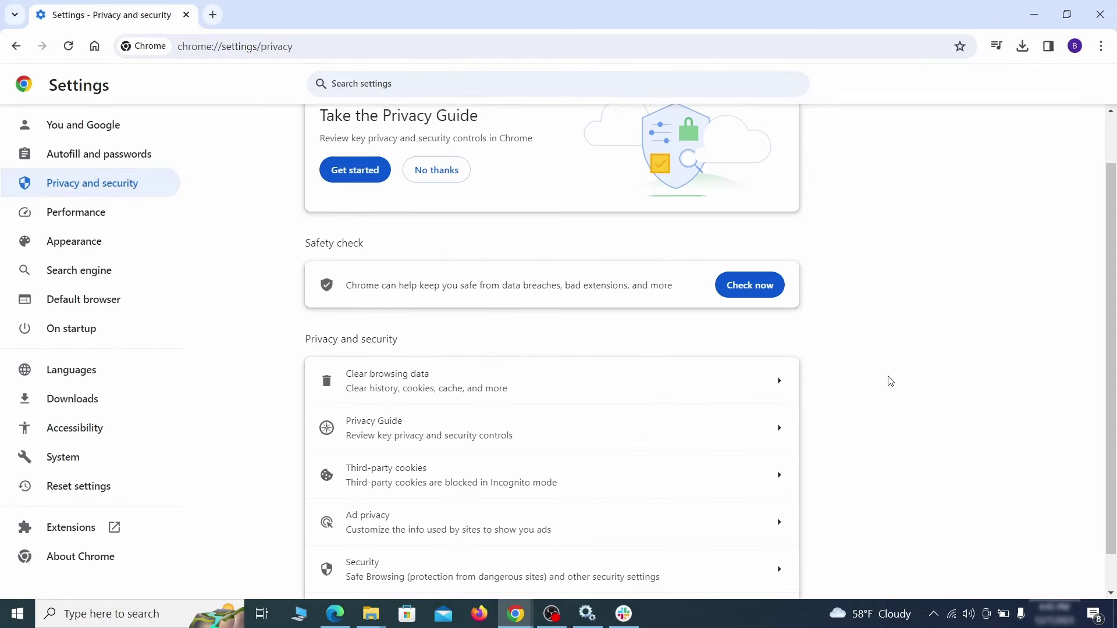
left_click(730, 377)
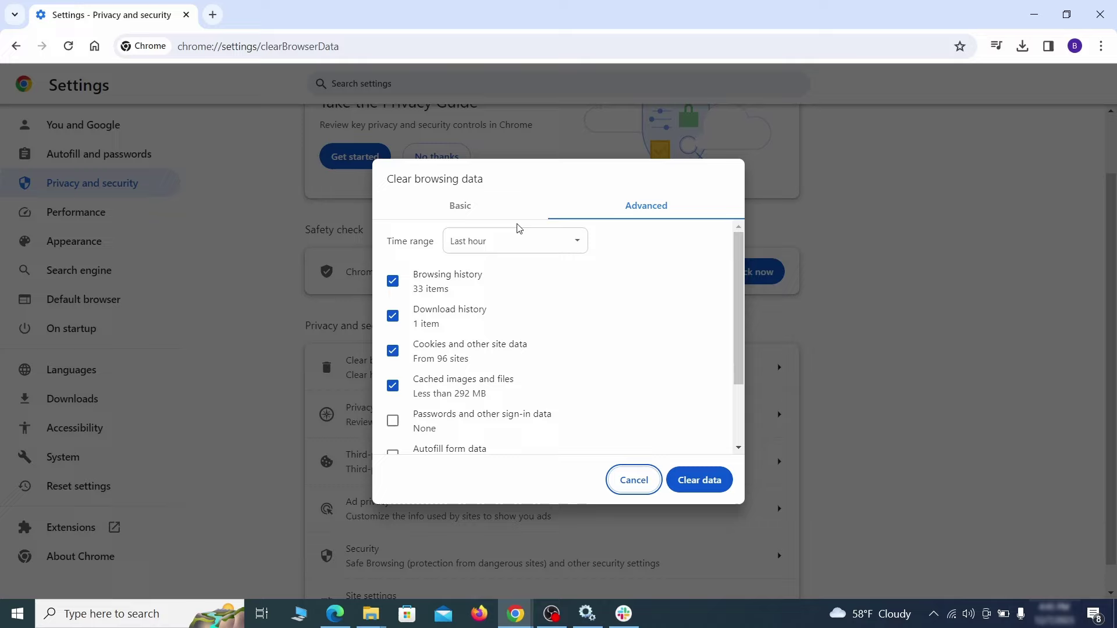
left_click(545, 208)
left_click(622, 210)
scroll(564, 333, "down", 2)
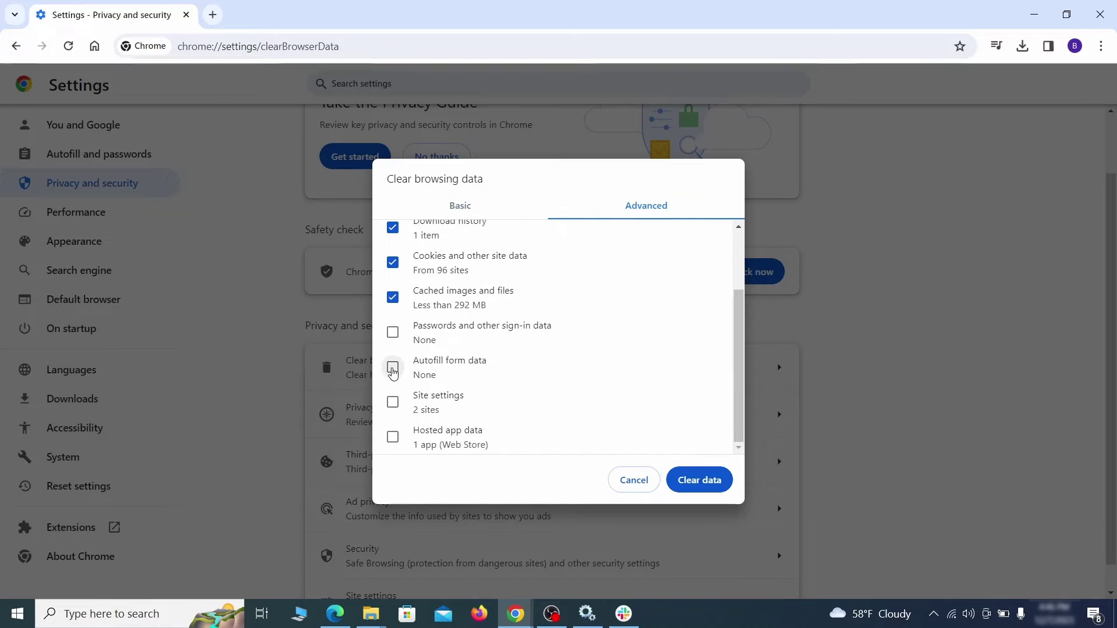
left_click(709, 485)
scroll(838, 381, "down", 1)
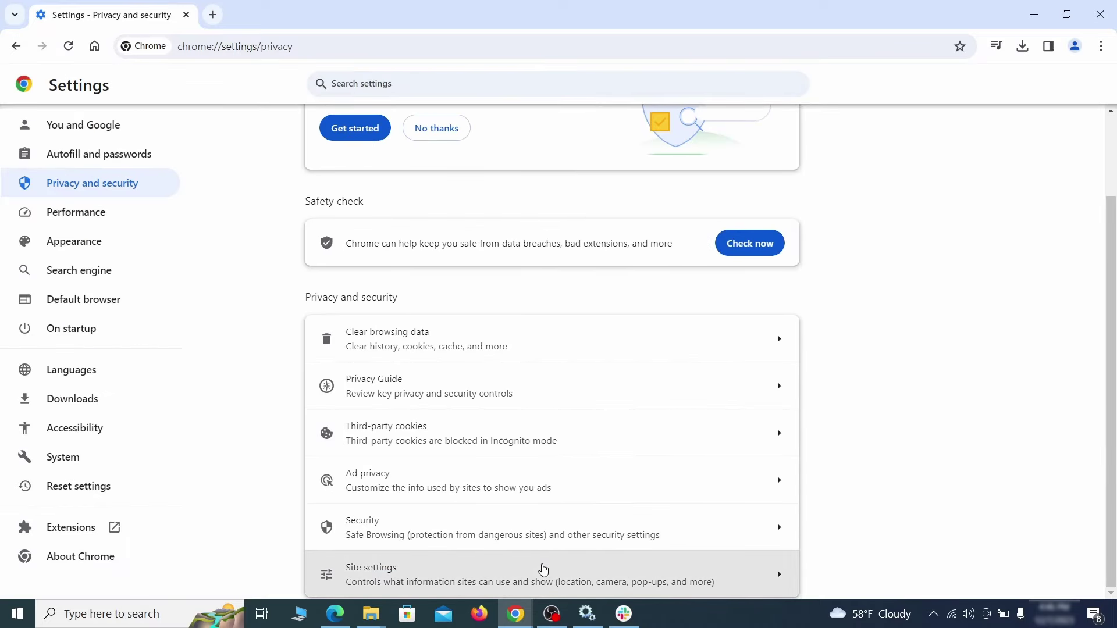
- Remove ExampleRougeURL.com from the sites allowed to send notifications in Chrome
left_click(543, 568)
scroll(800, 353, "down", 4)
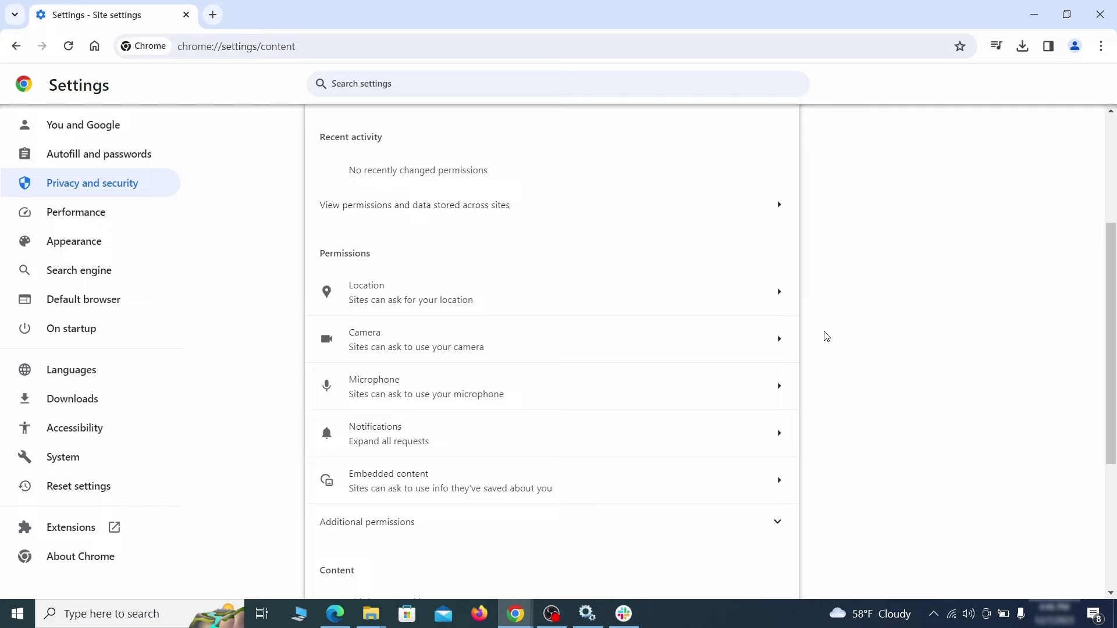
scroll(825, 334, "down", 1)
left_click(559, 227)
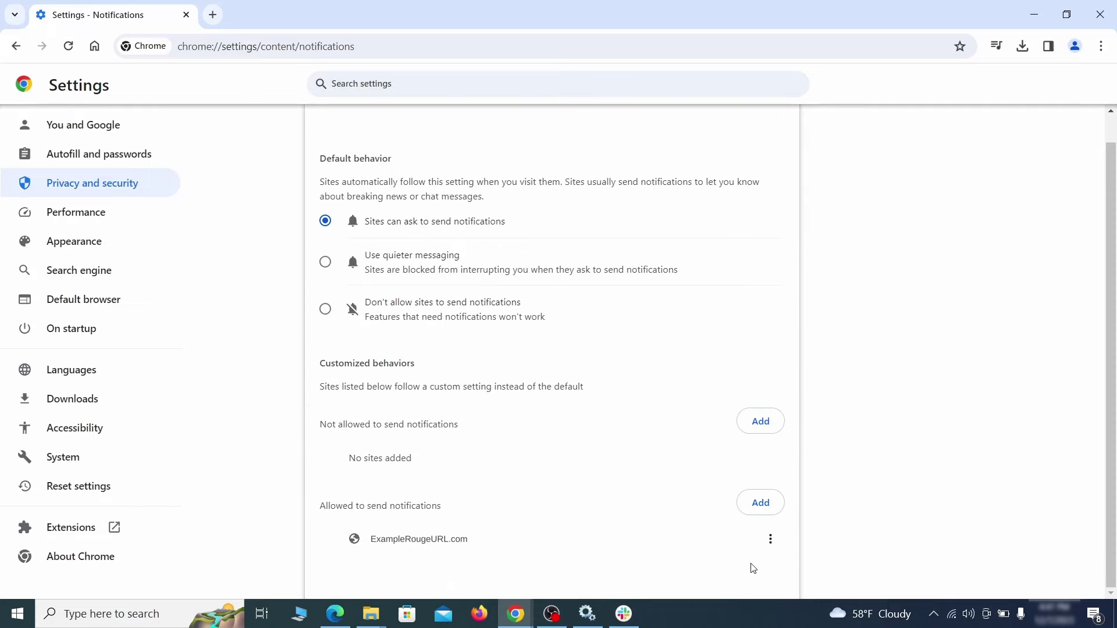
left_click(770, 541)
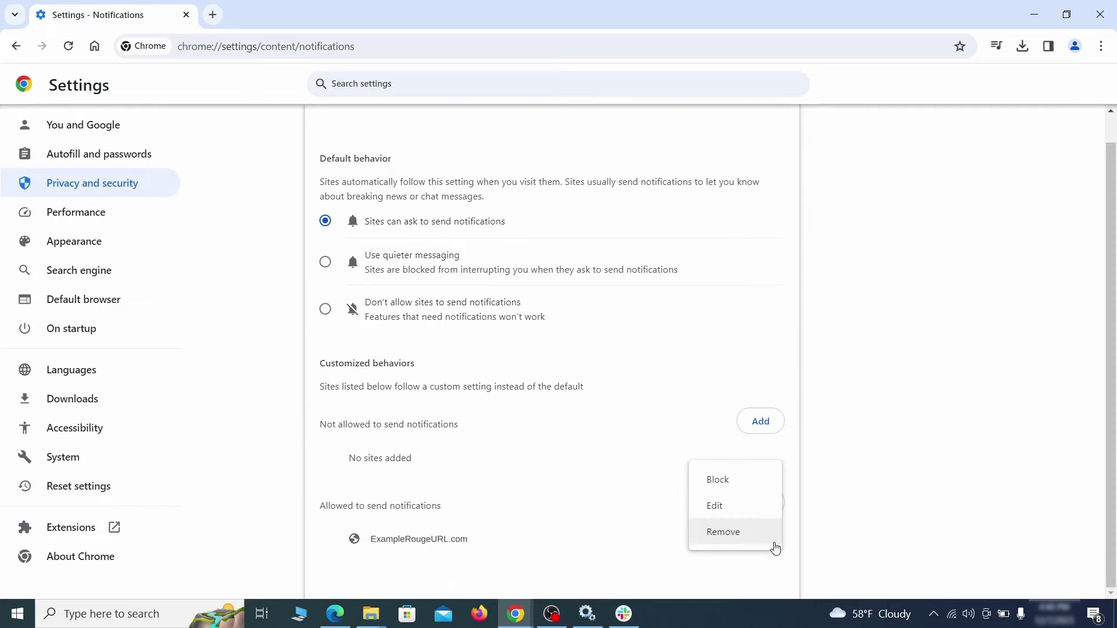
left_click(723, 532)
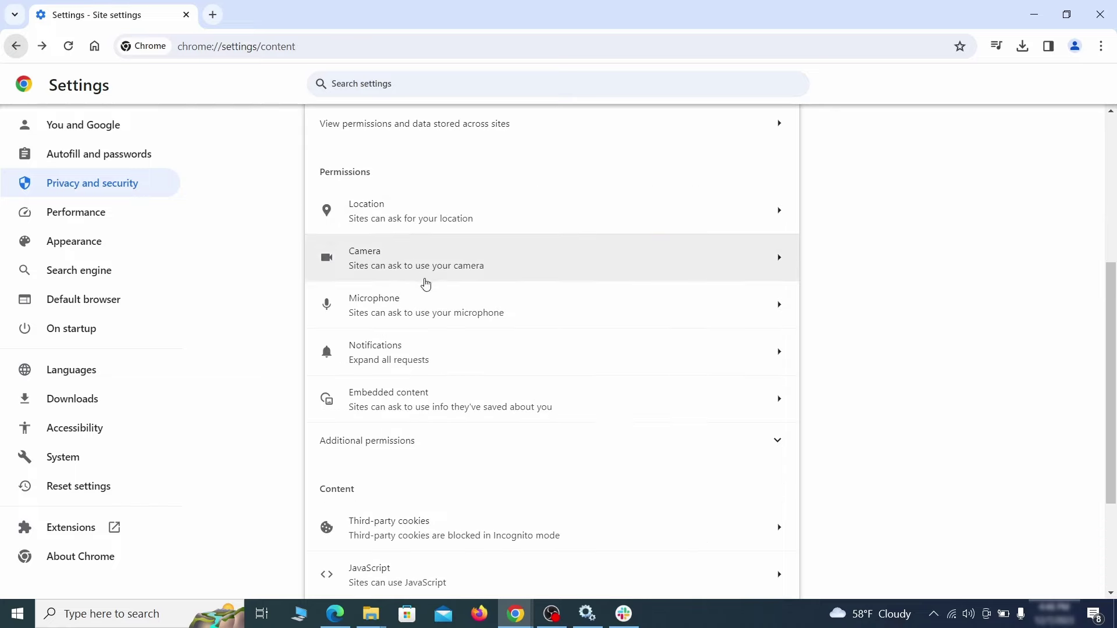
- Delete ExampleRougeURL.com's third-party cookies exception
scroll(603, 394, "down", 2)
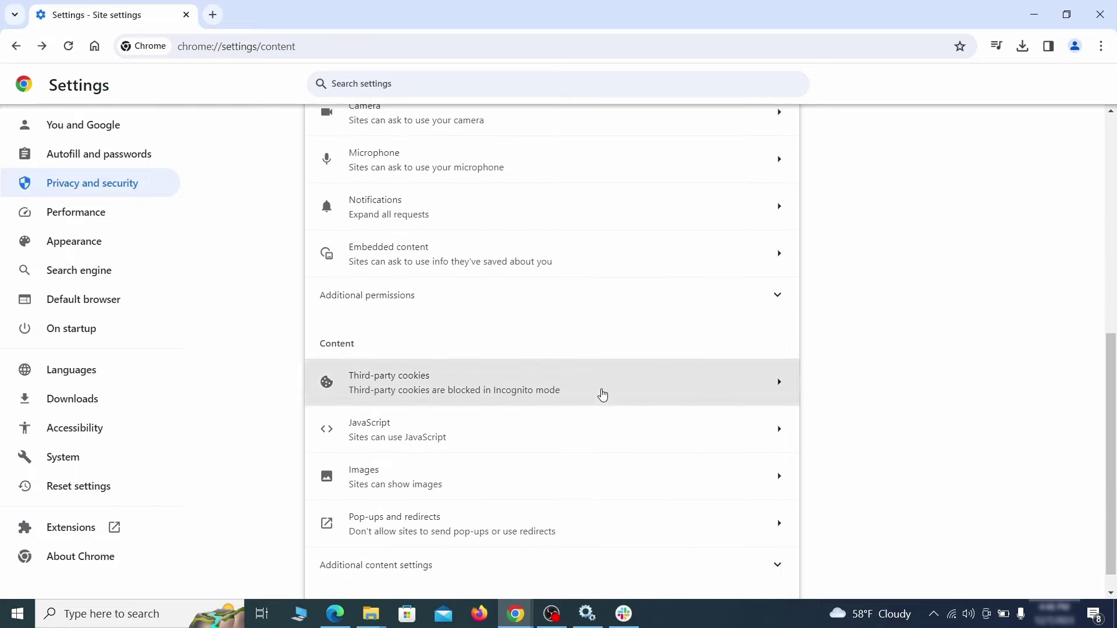
left_click(599, 394)
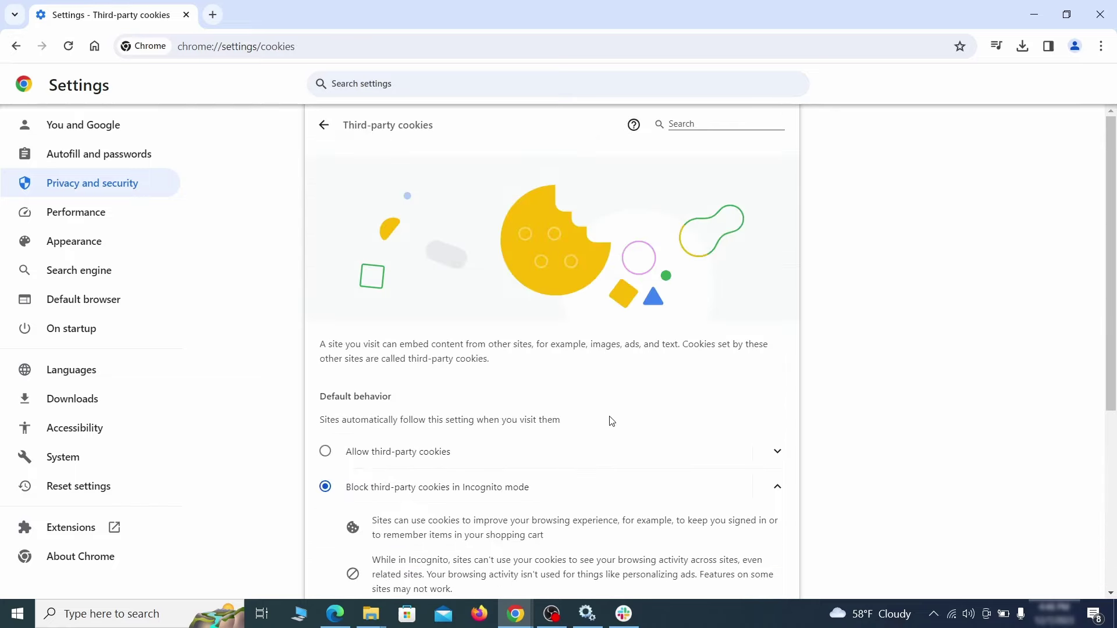
scroll(612, 421, "down", 5)
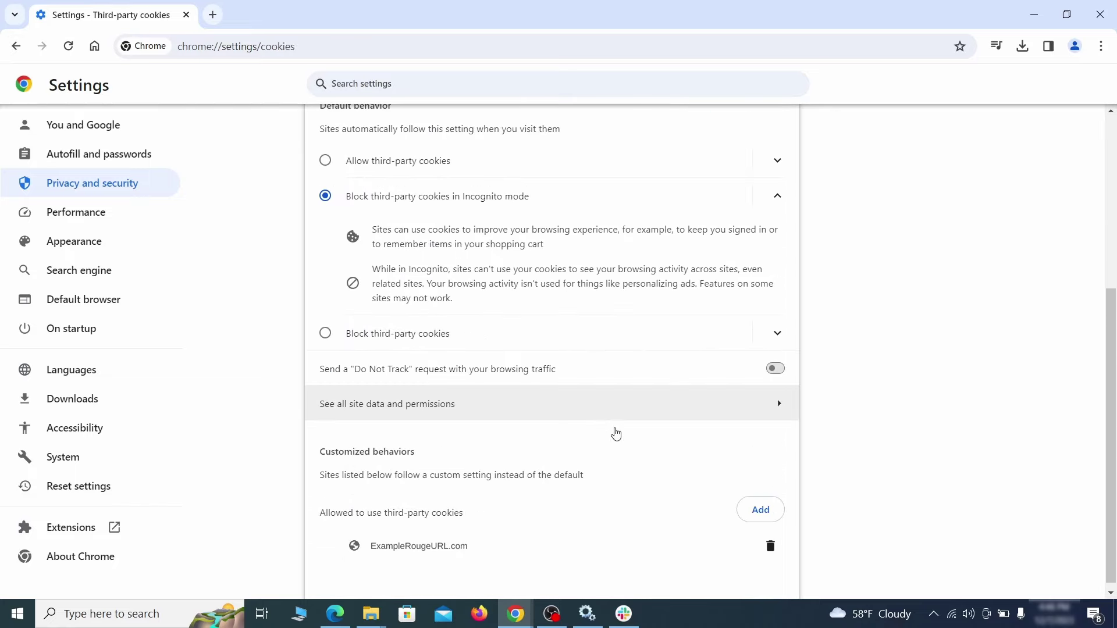
left_click(775, 554)
key("alt+Left")
left_click(152, 243)
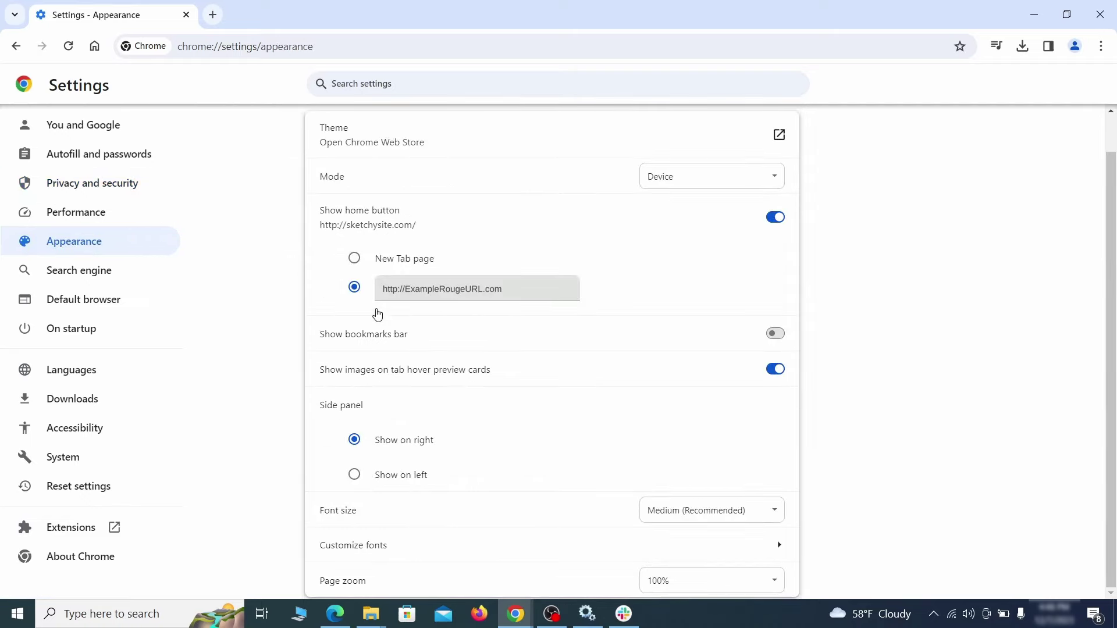
- Make Google Chrome's address-bar search engine
left_click_drag(503, 289, 380, 289)
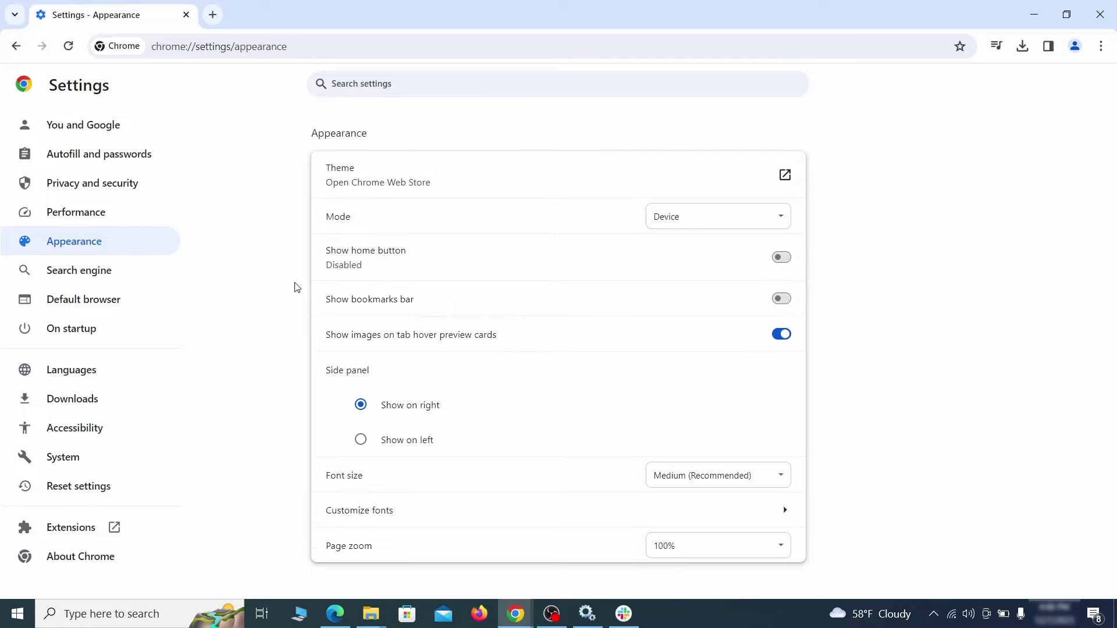
left_click(118, 274)
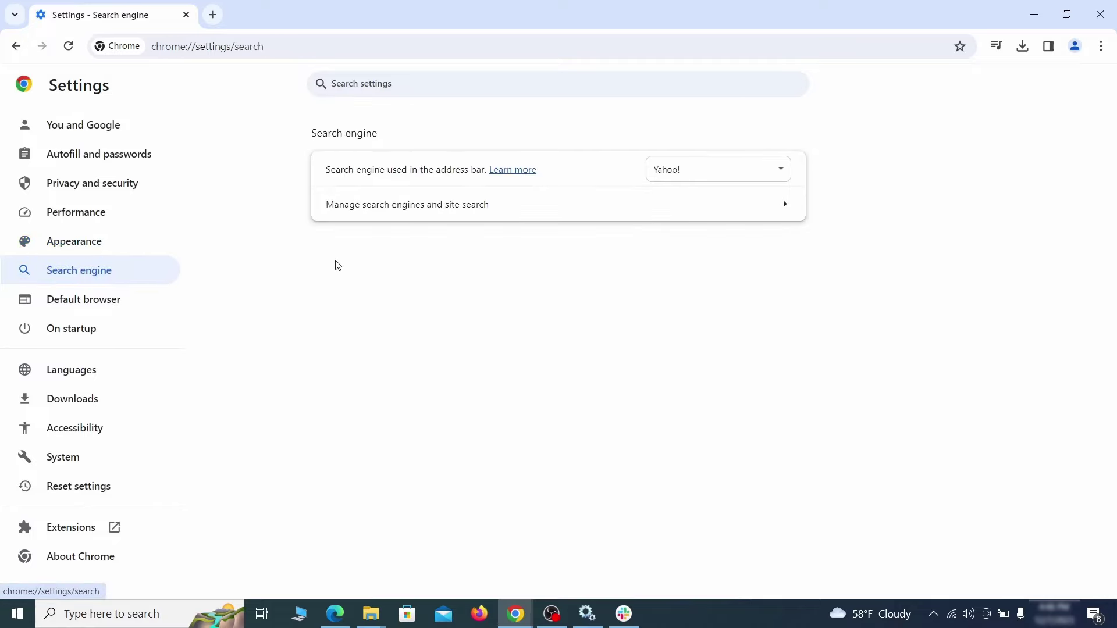
left_click(762, 174)
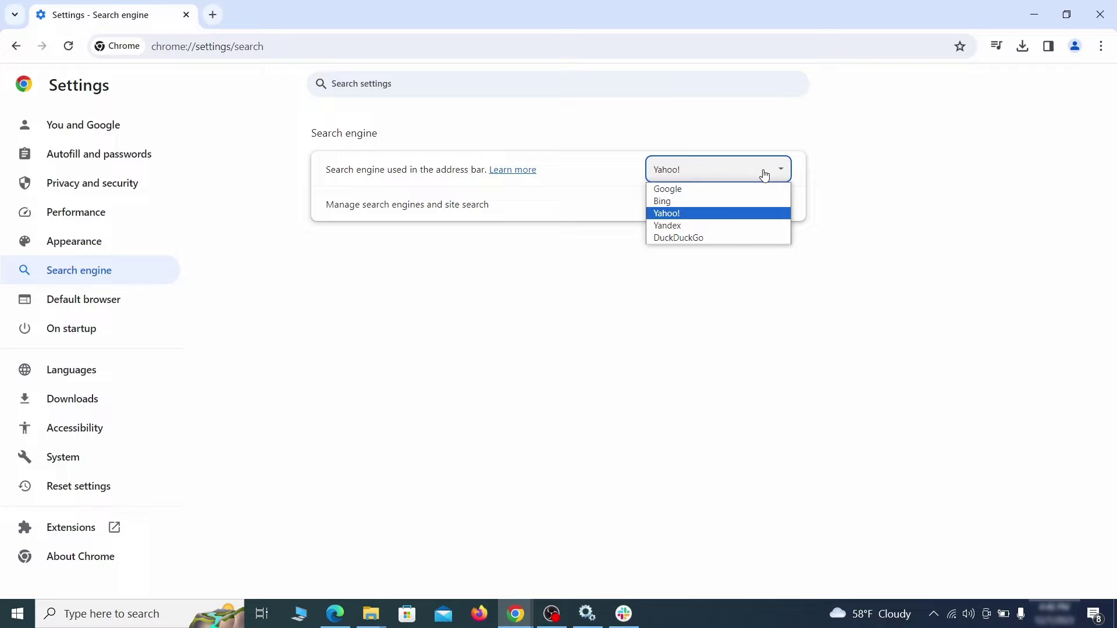
left_click(730, 188)
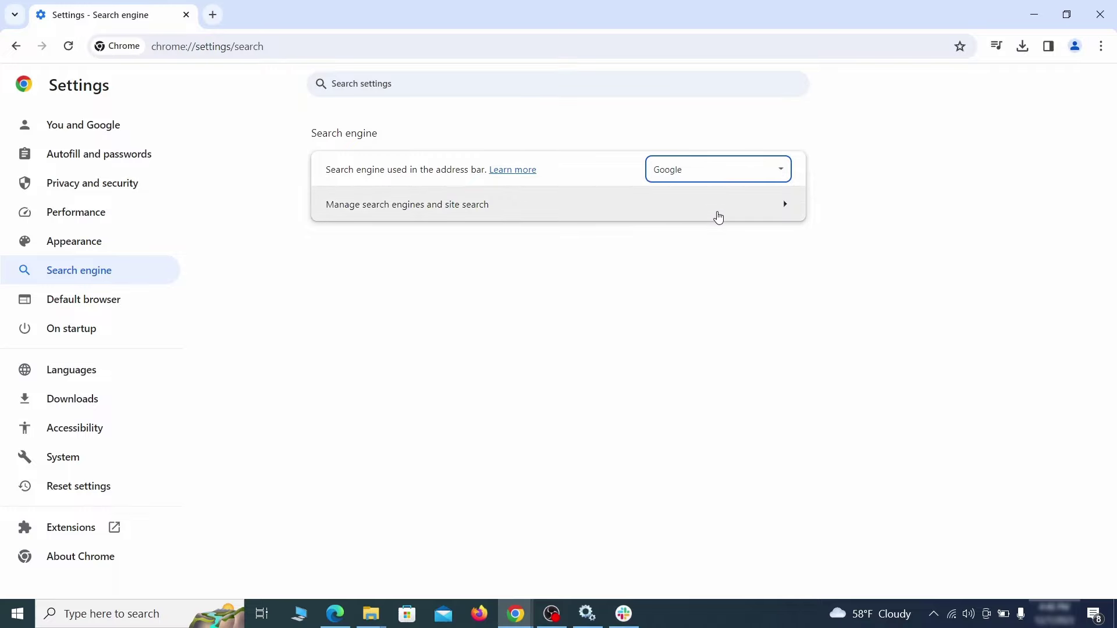
- Delete the ExampleRougeURL.com site search from Chrome's search engine list
left_click(719, 209)
scroll(715, 302, "down", 6)
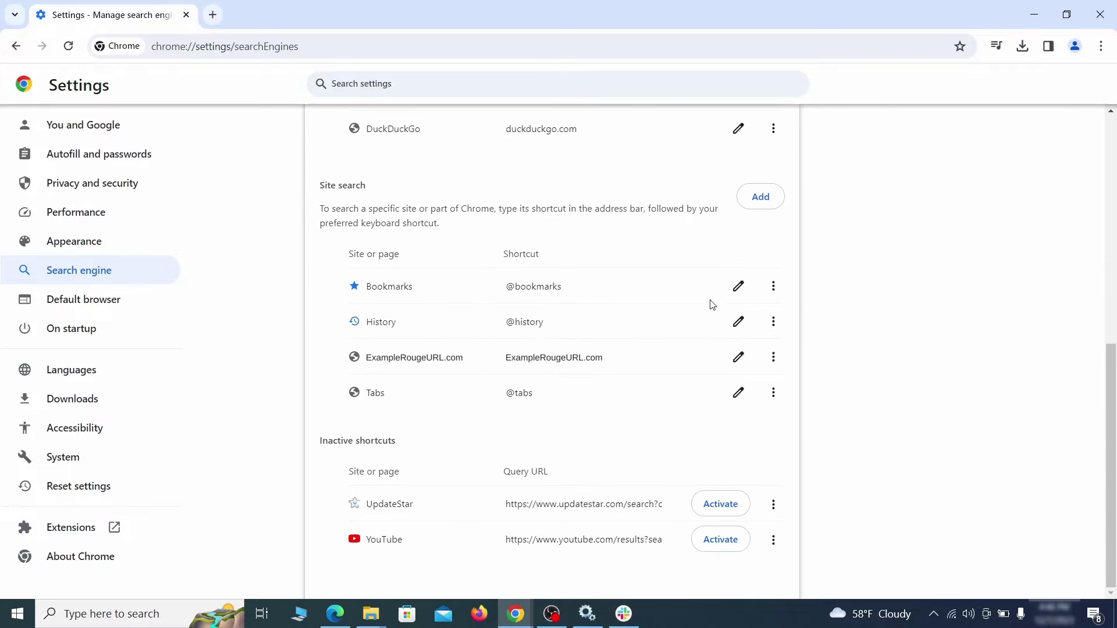
left_click(773, 359)
left_click(724, 434)
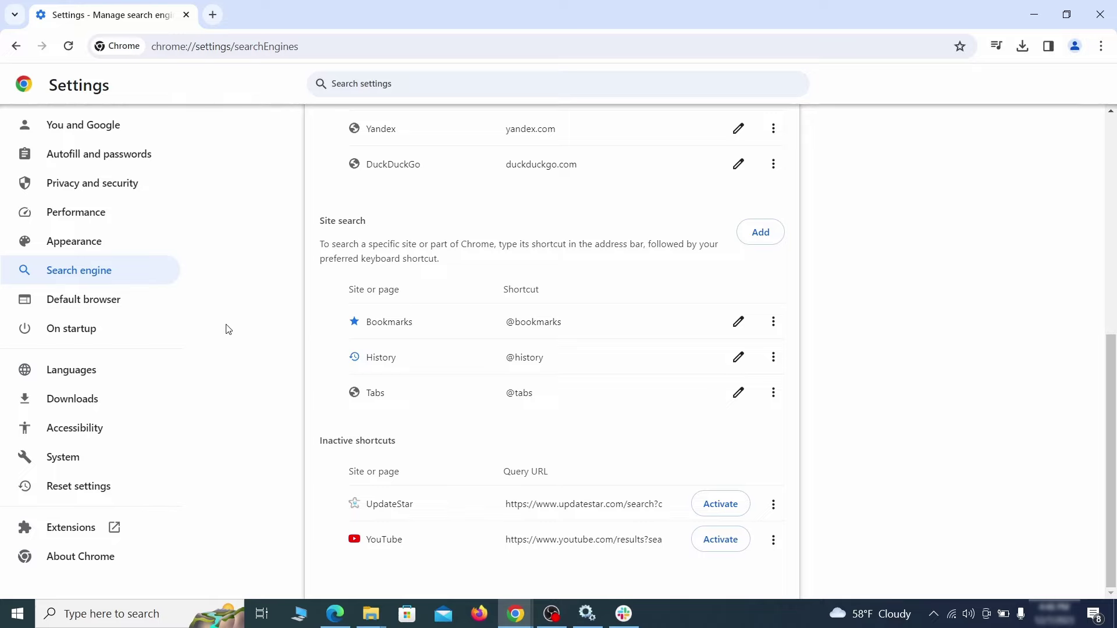
- Remove ExampleRougeURL.com from Chrome's startup pages
left_click(87, 327)
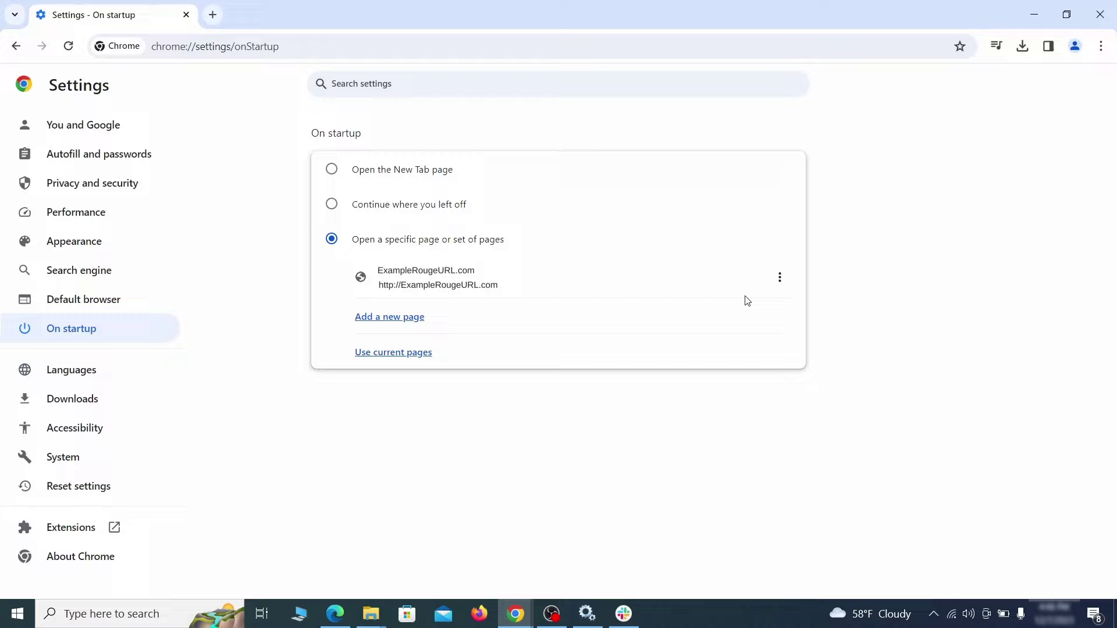
left_click(780, 278)
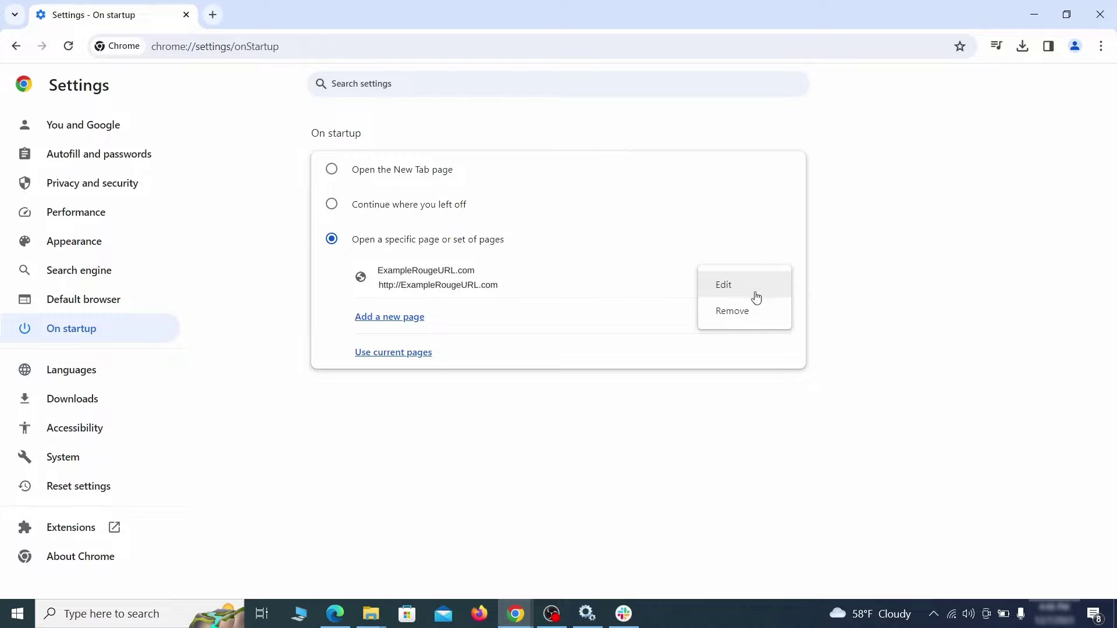
left_click(745, 312)
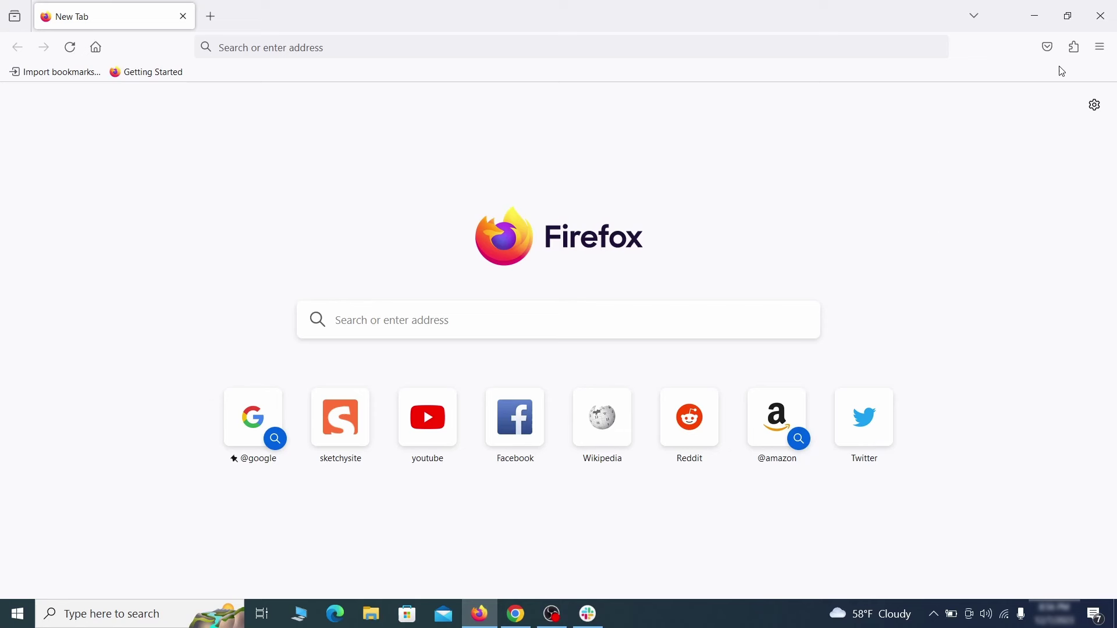
- Switch off Contenu+ in the Firefox Add-ons Manager, remove it, and open Firefox Settings
left_click(1075, 47)
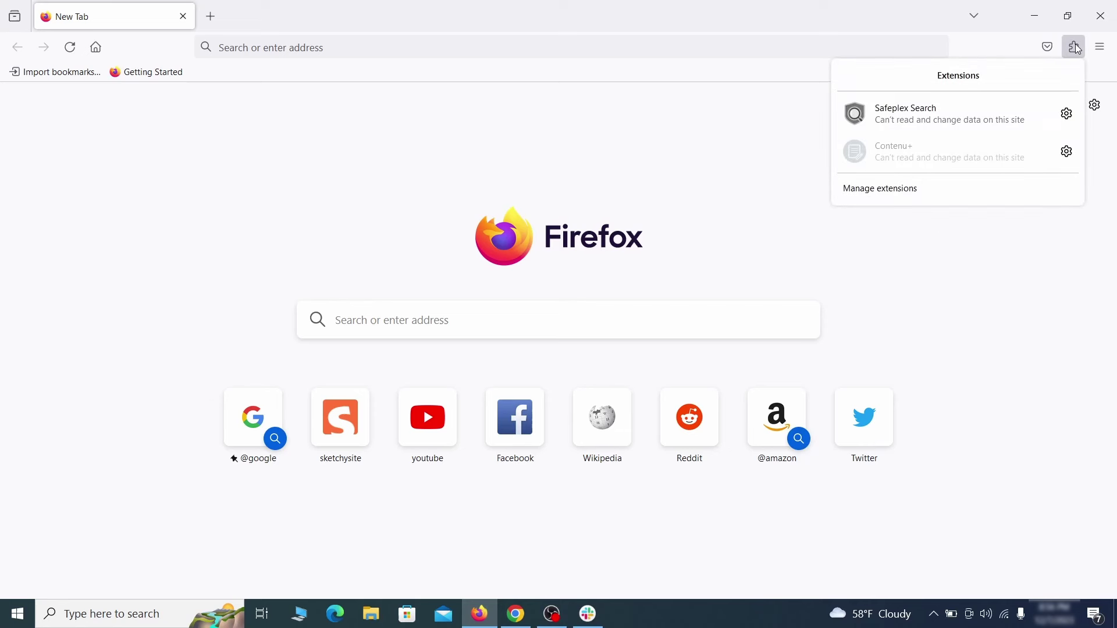
left_click(943, 195)
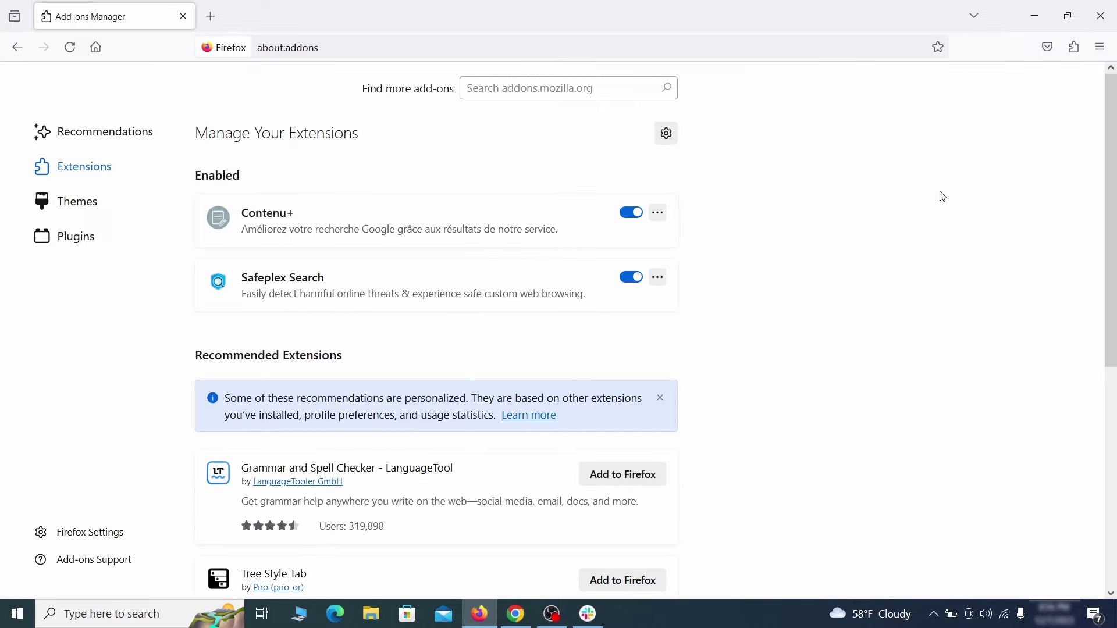
left_click(630, 213)
left_click(658, 213)
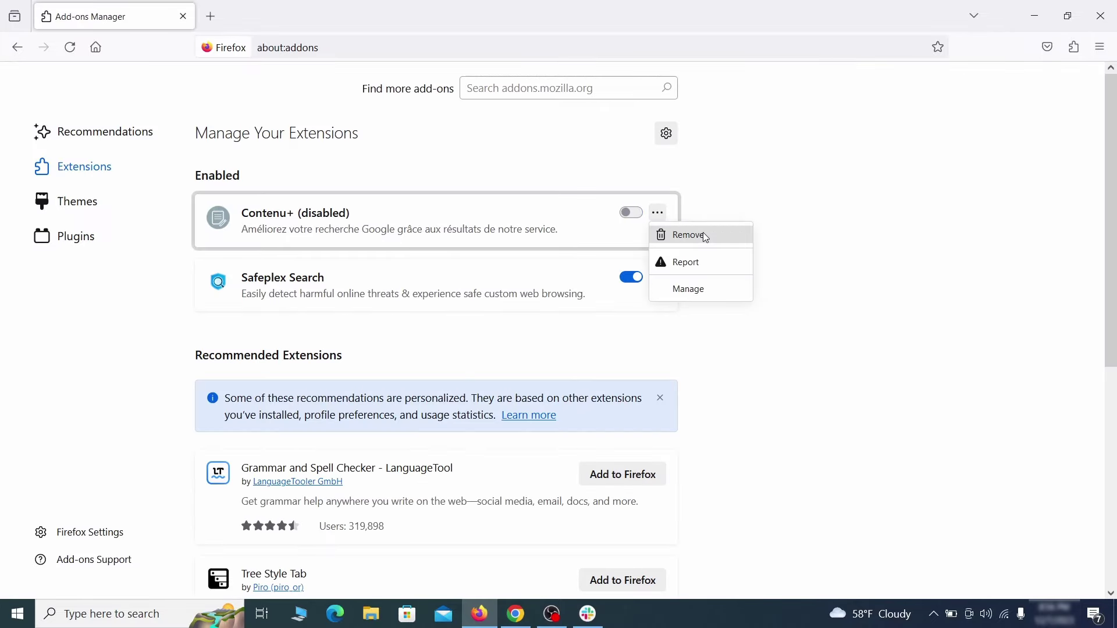
left_click(706, 236)
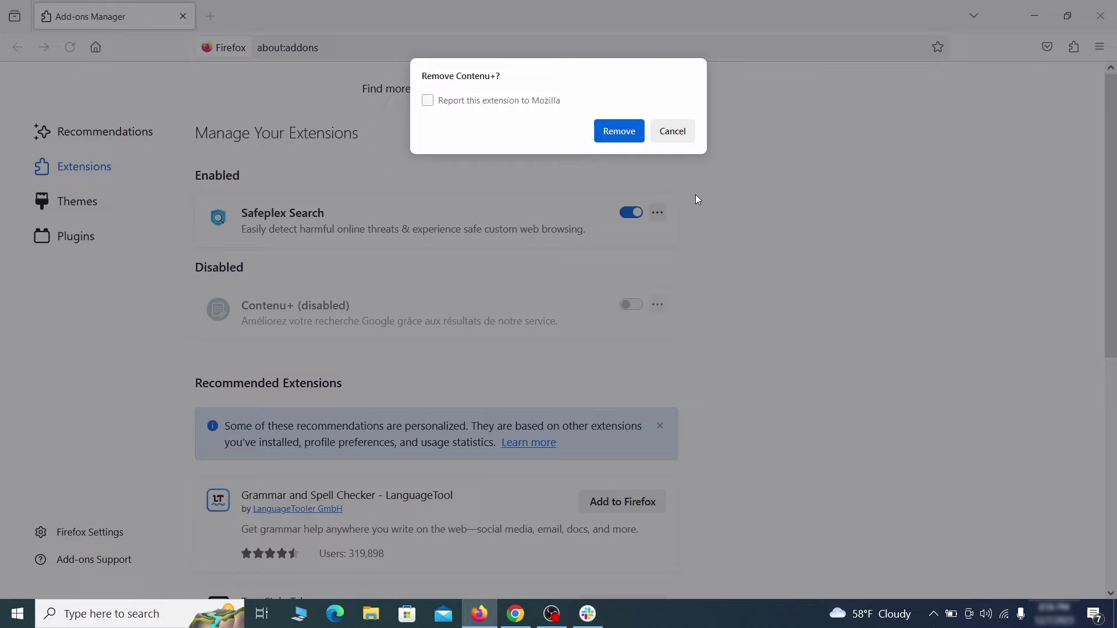
left_click(619, 131)
left_click(1100, 46)
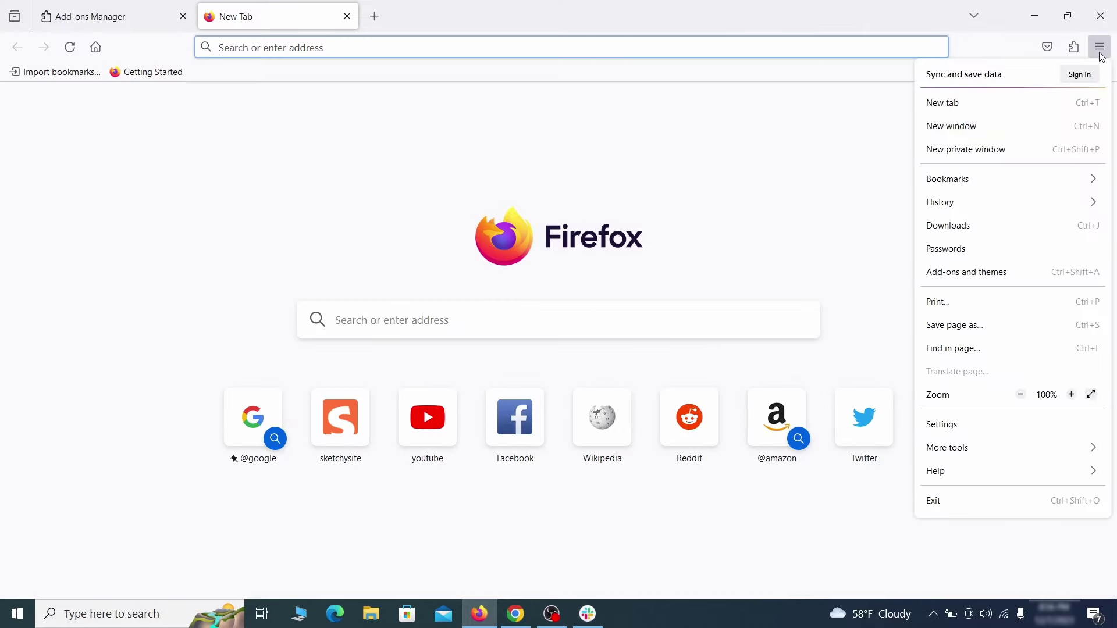
left_click(963, 425)
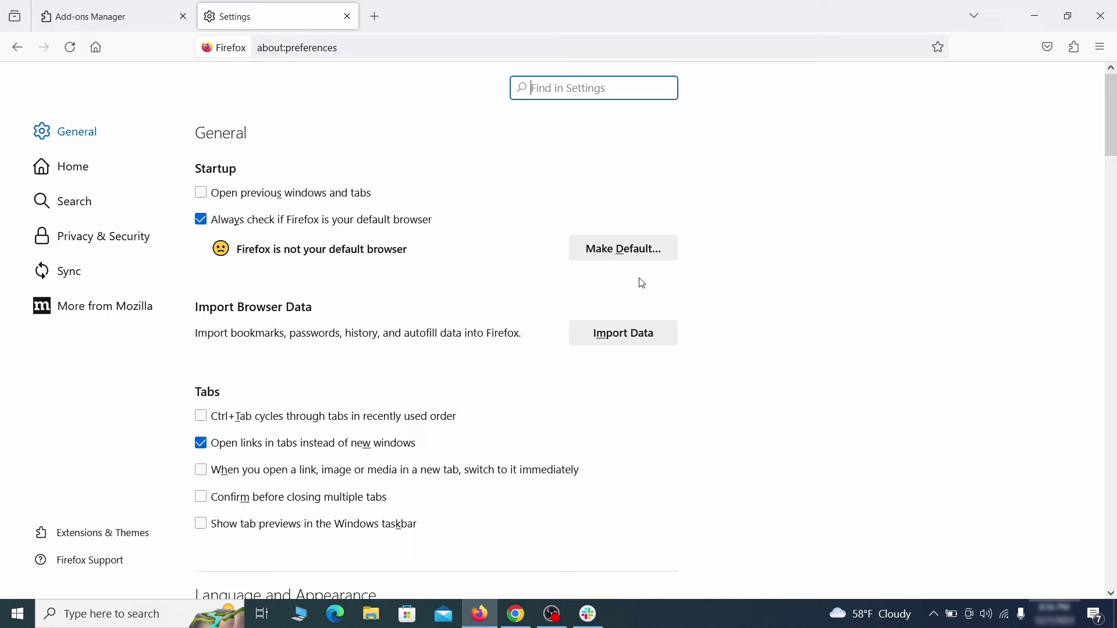
- Erase the ExampleRougeURL.com custom homepage address in Firefox's Home settings
left_click(83, 167)
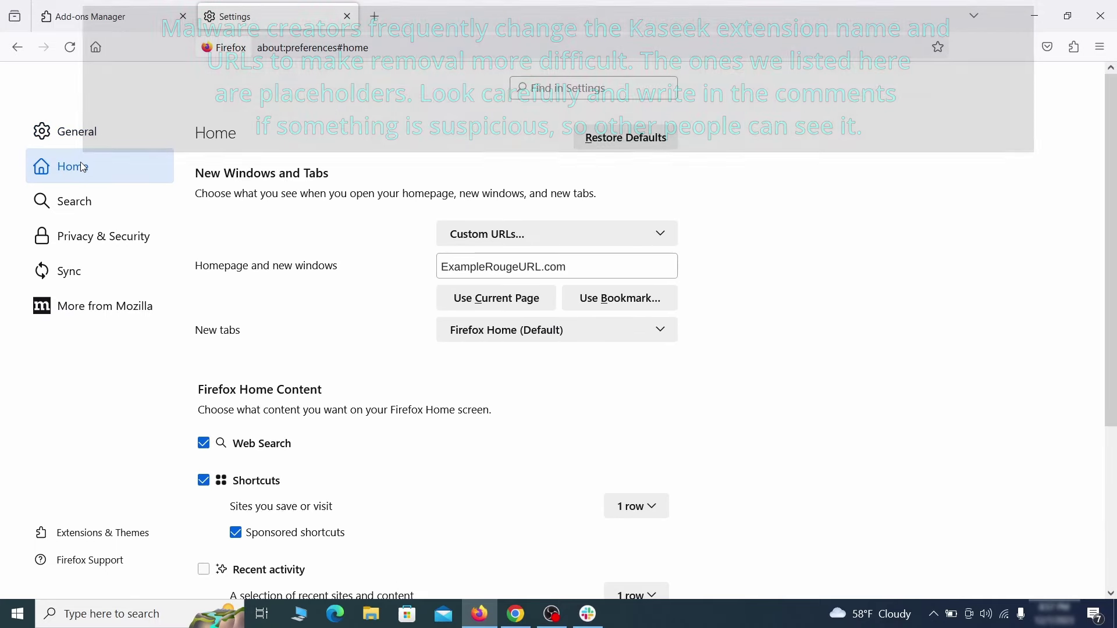
triple_click(563, 267)
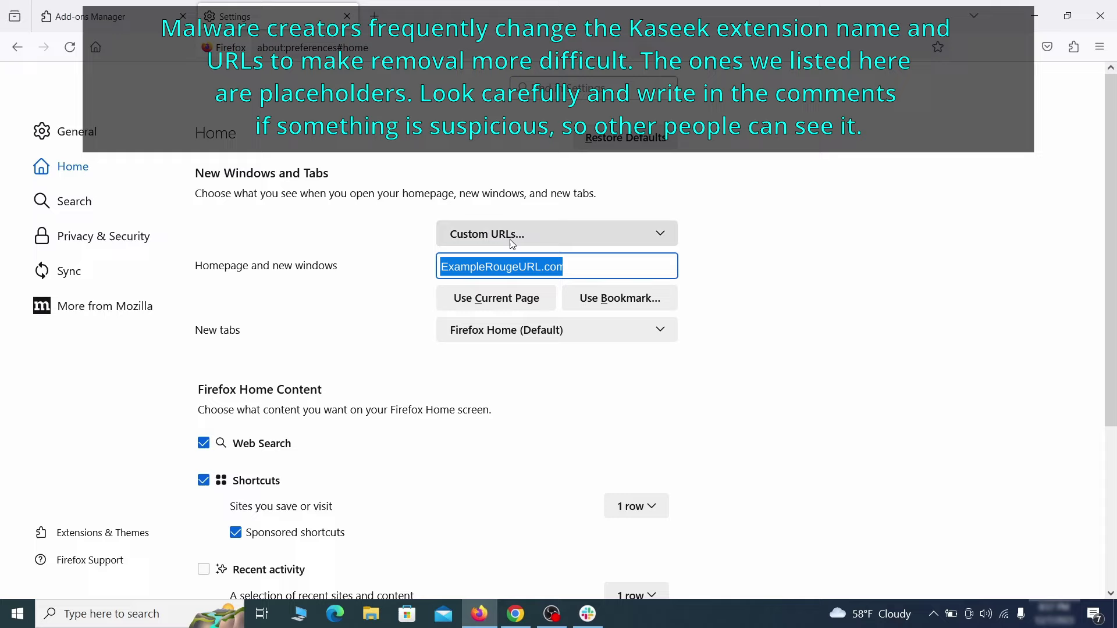
key("BackSpace")
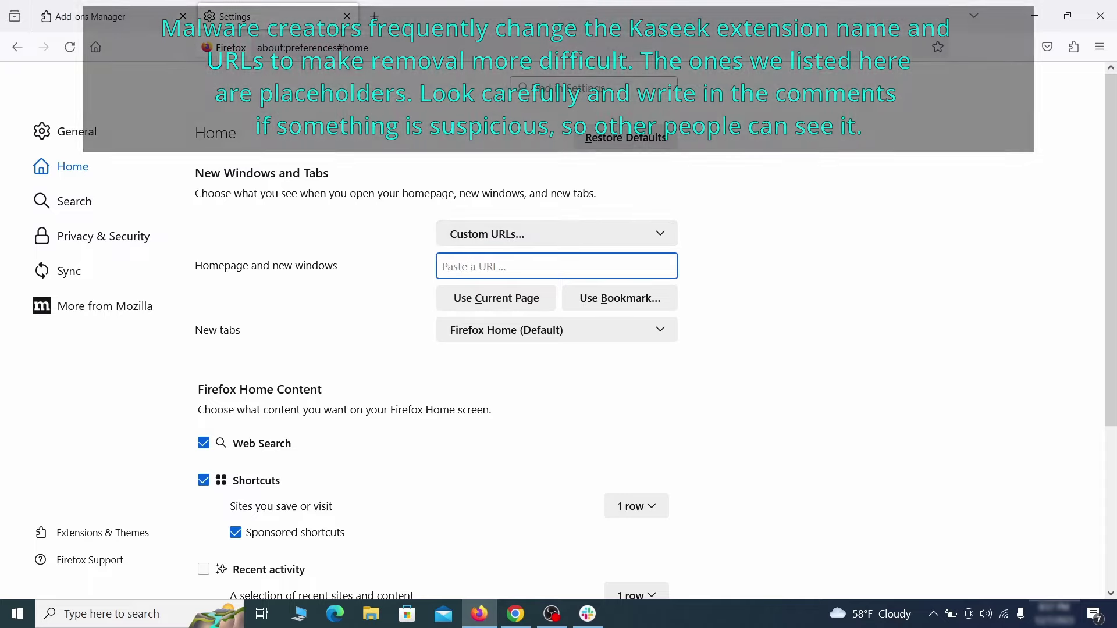
- Set Google as Firefox's default search engine
left_click(79, 202)
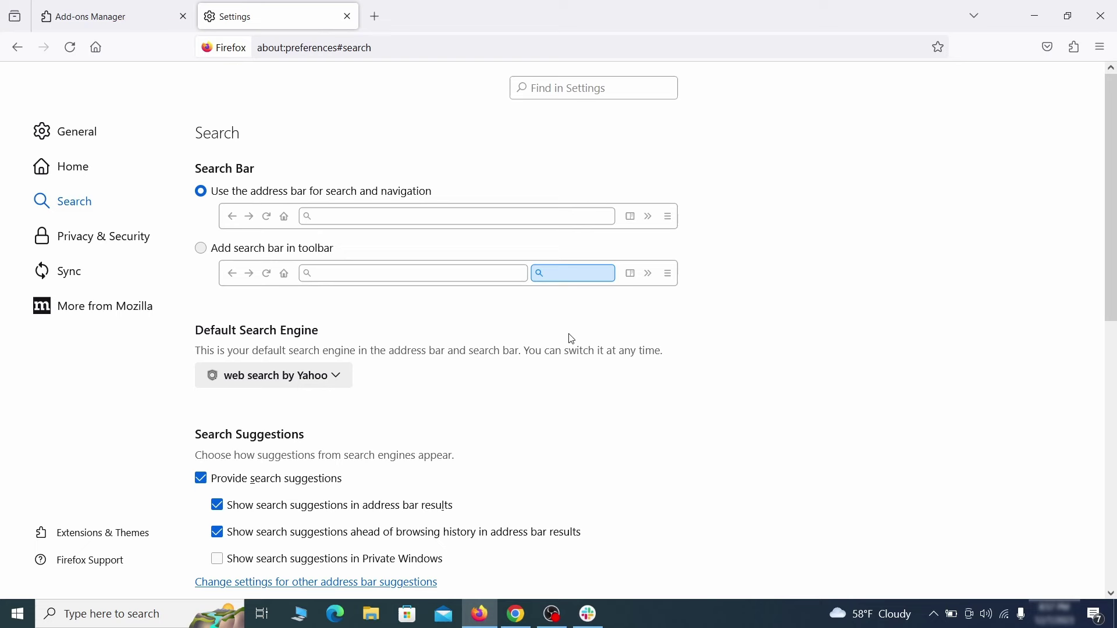
scroll(336, 295, "down", 2)
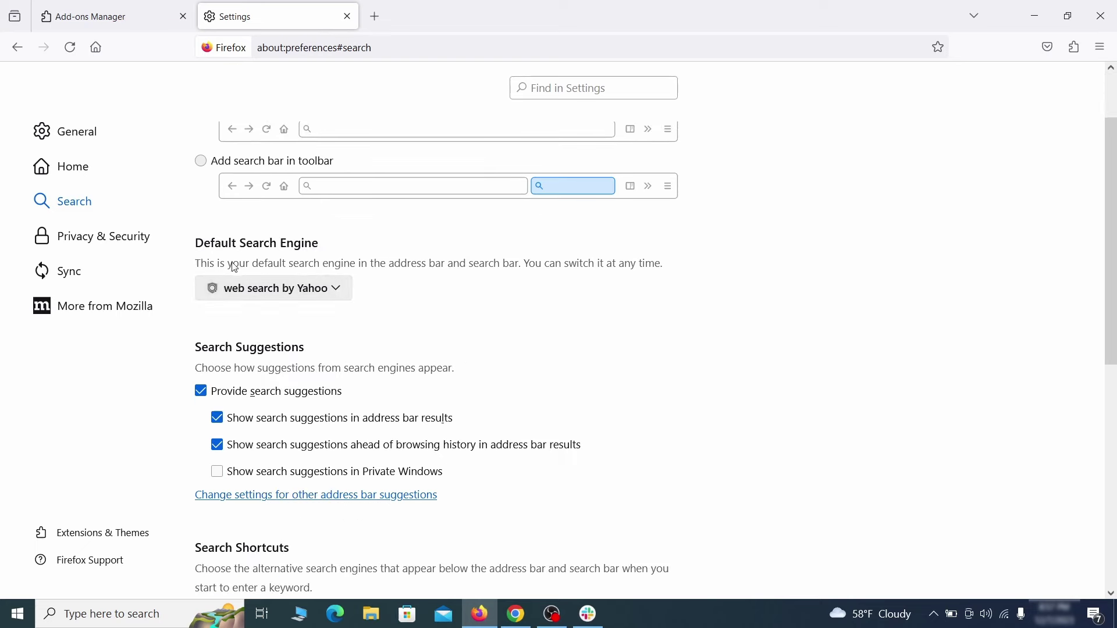
left_click(334, 294)
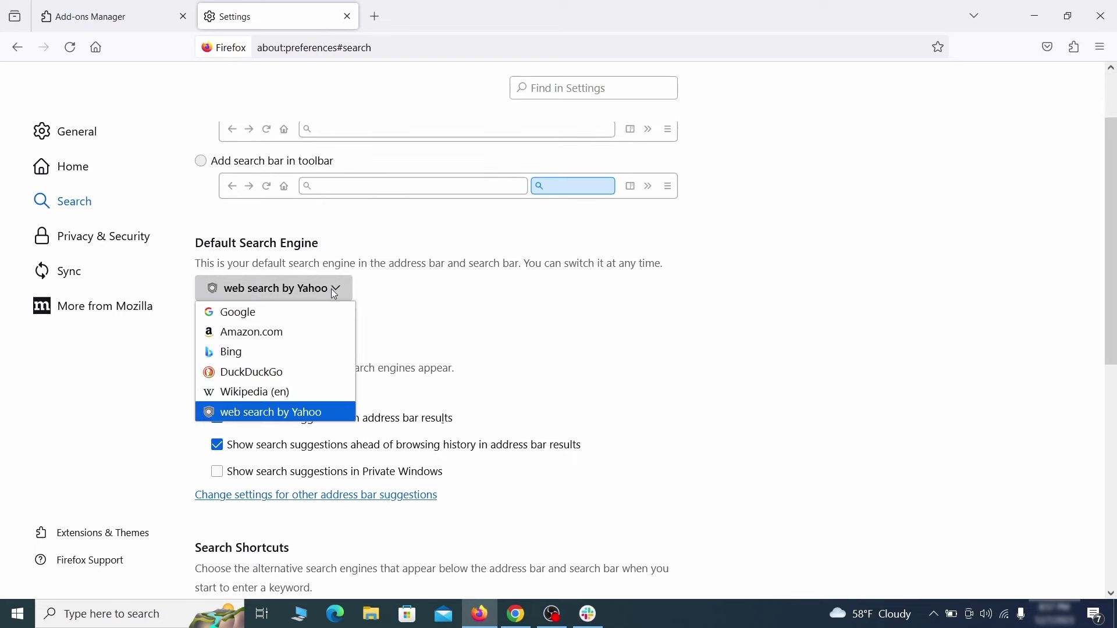
left_click(324, 313)
- Remove the 'web search by Yahoo' entry from the search shortcuts
scroll(528, 326, "down", 5)
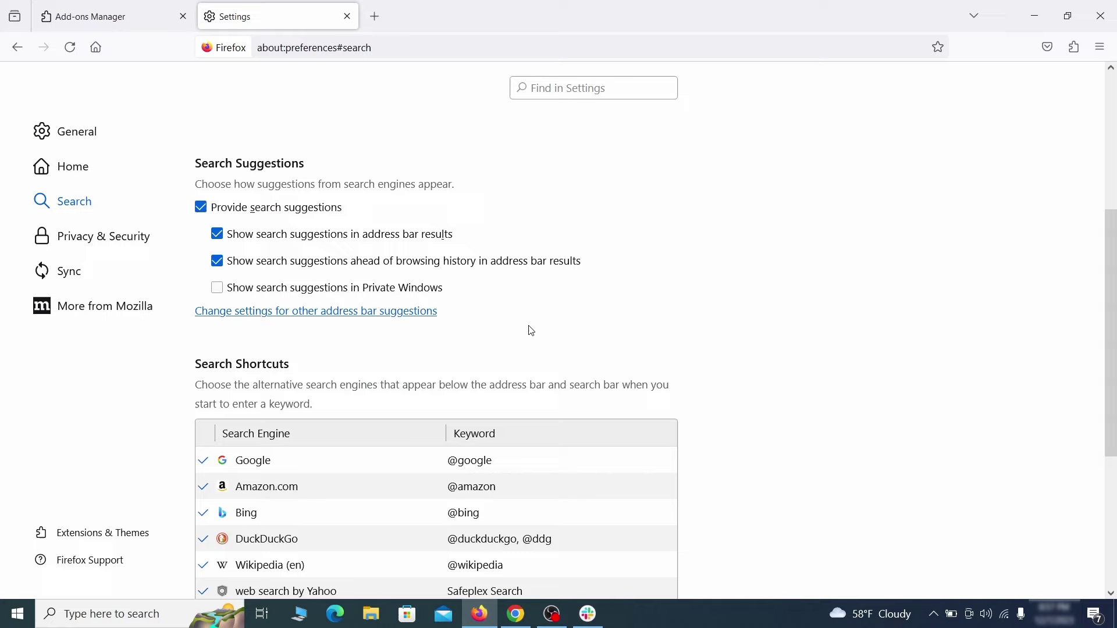
scroll(613, 294, "down", 3)
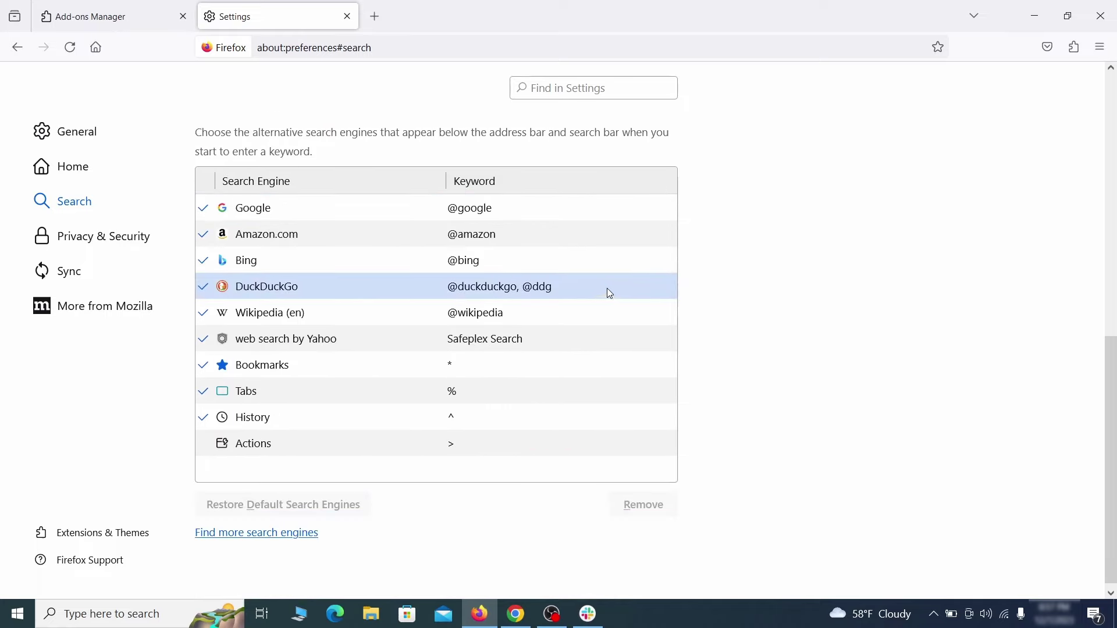
left_click(553, 341)
left_click(643, 505)
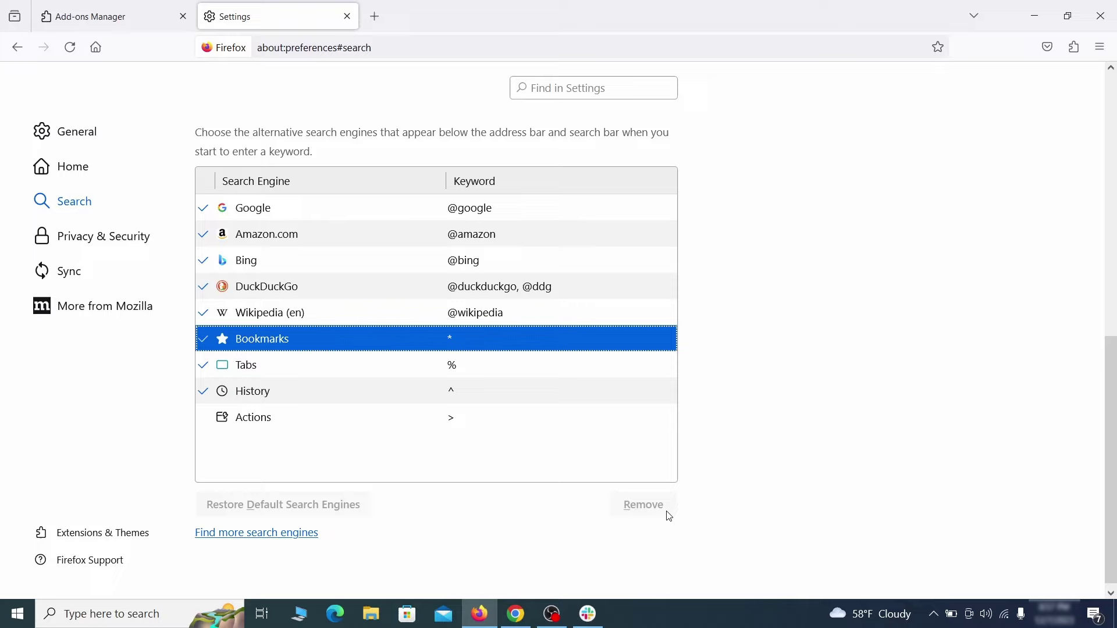
scroll(582, 372, "up", 3)
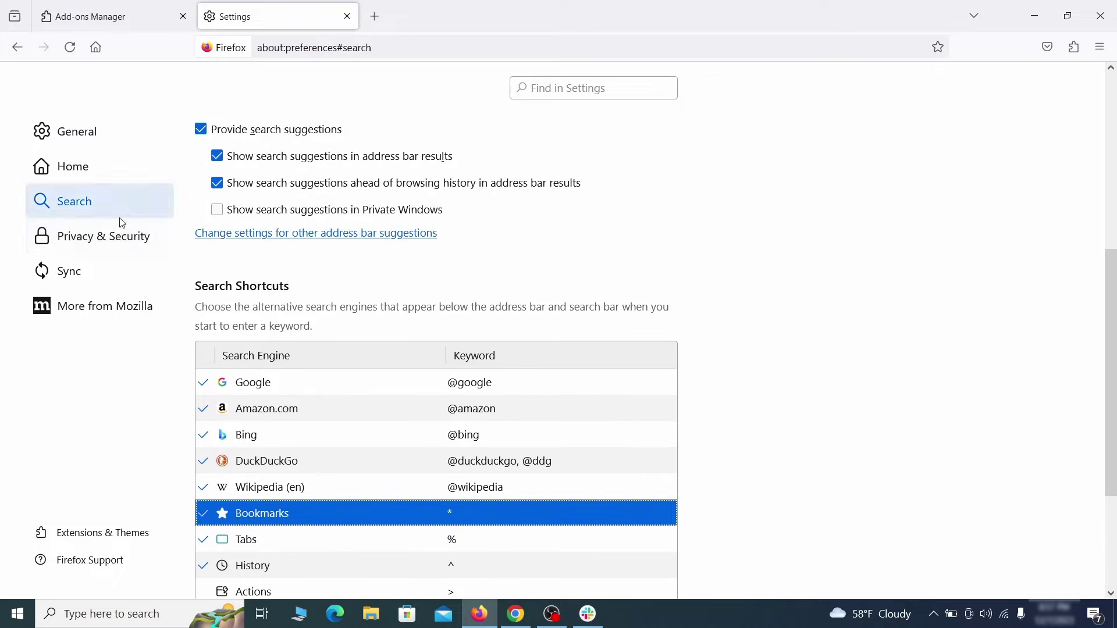
- Clear all Firefox cookies, site data and cached web content
left_click(107, 233)
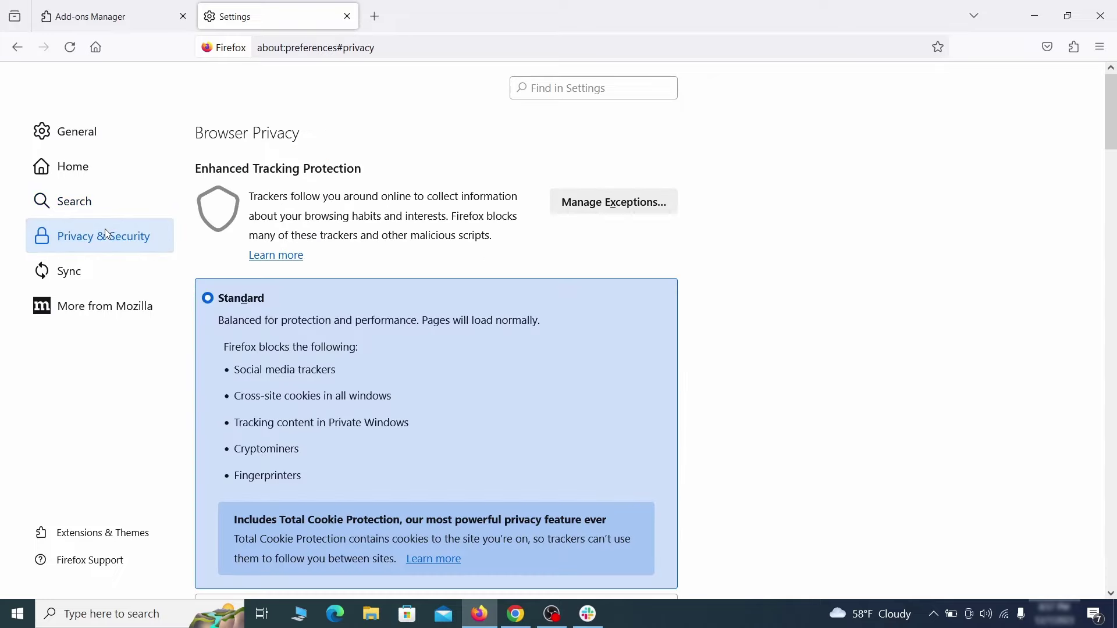
scroll(748, 278, "down", 6)
left_click(634, 369)
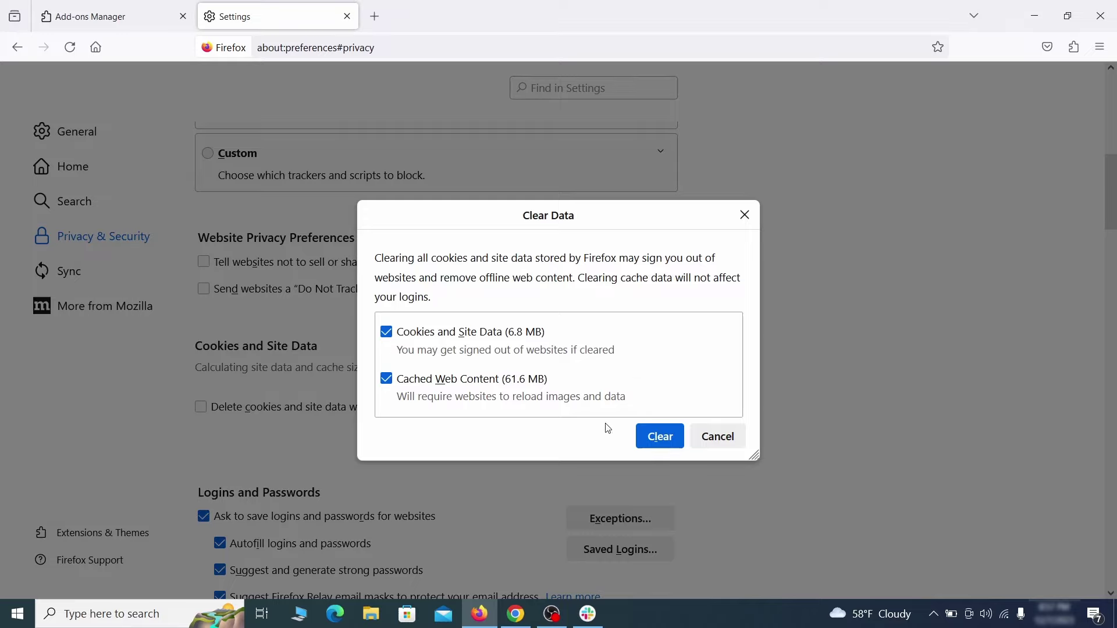
left_click(677, 439)
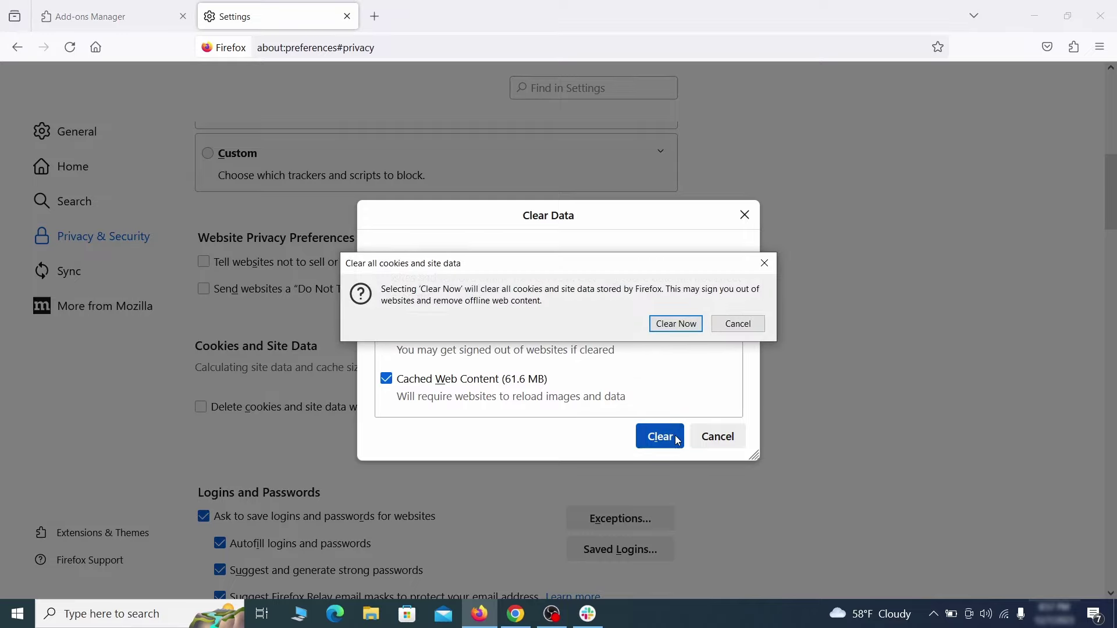
left_click(681, 327)
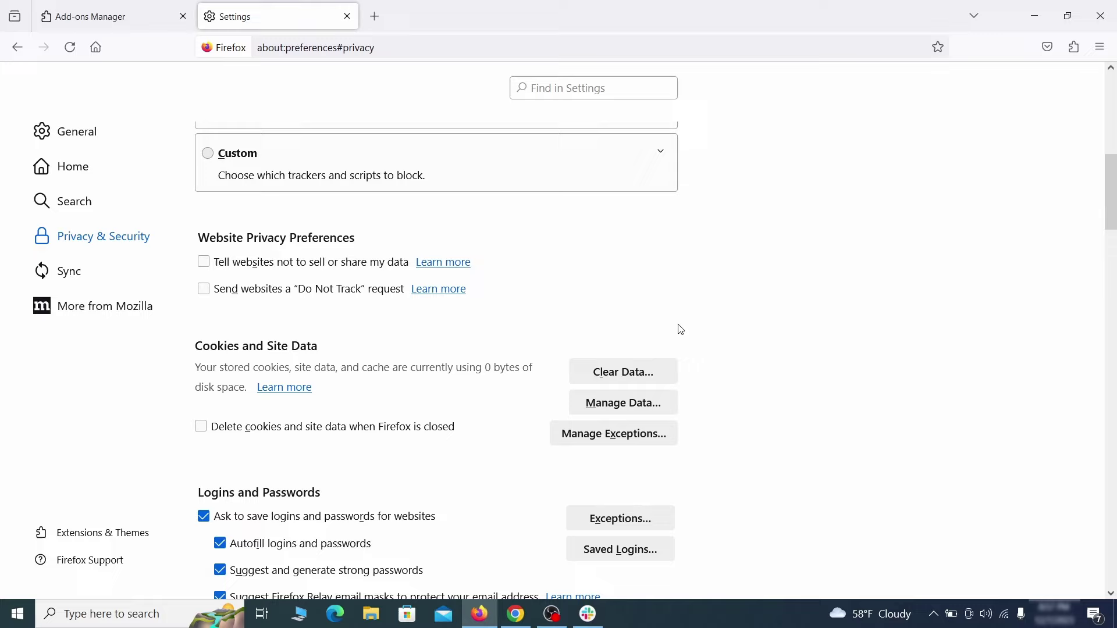
- Bring up Firefox's Notifications permission settings under Permissions
scroll(760, 358, "down", 12)
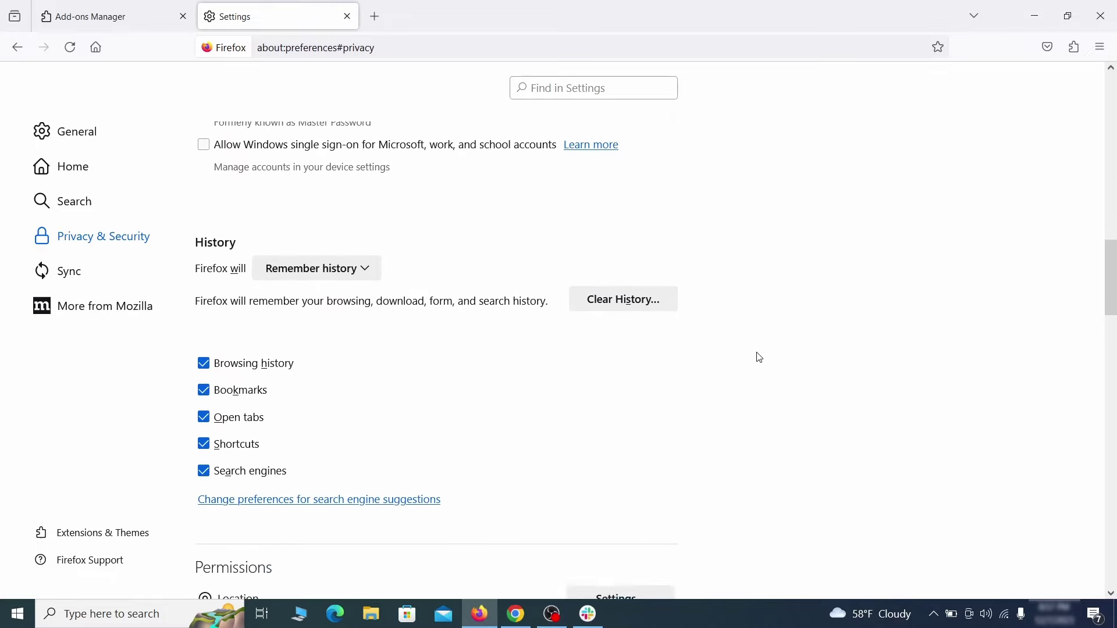
scroll(760, 358, "down", 3)
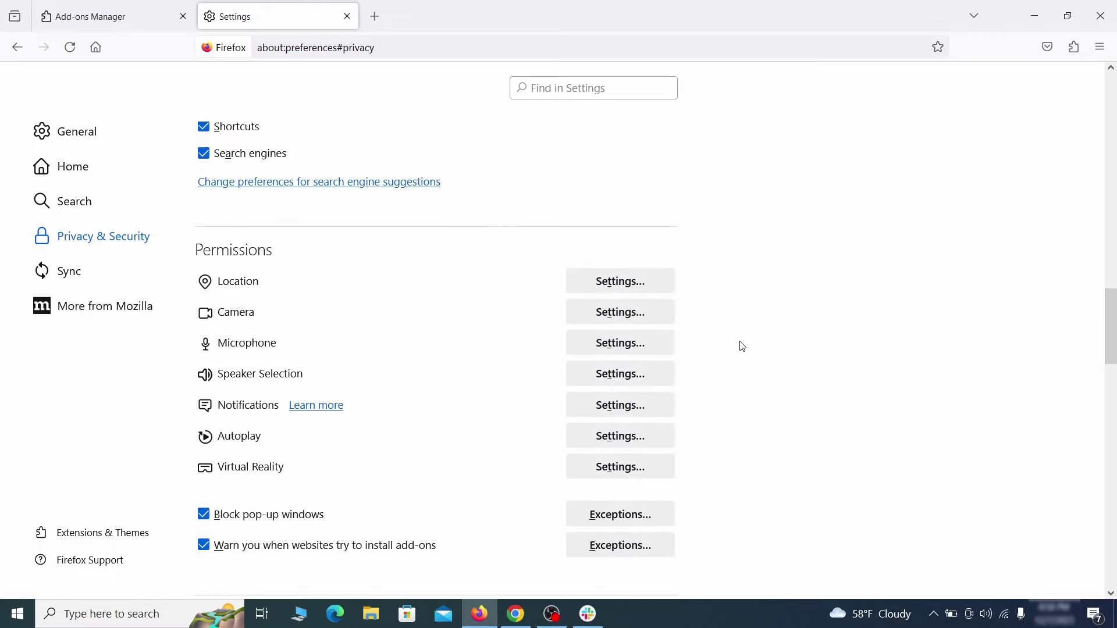
left_click(648, 414)
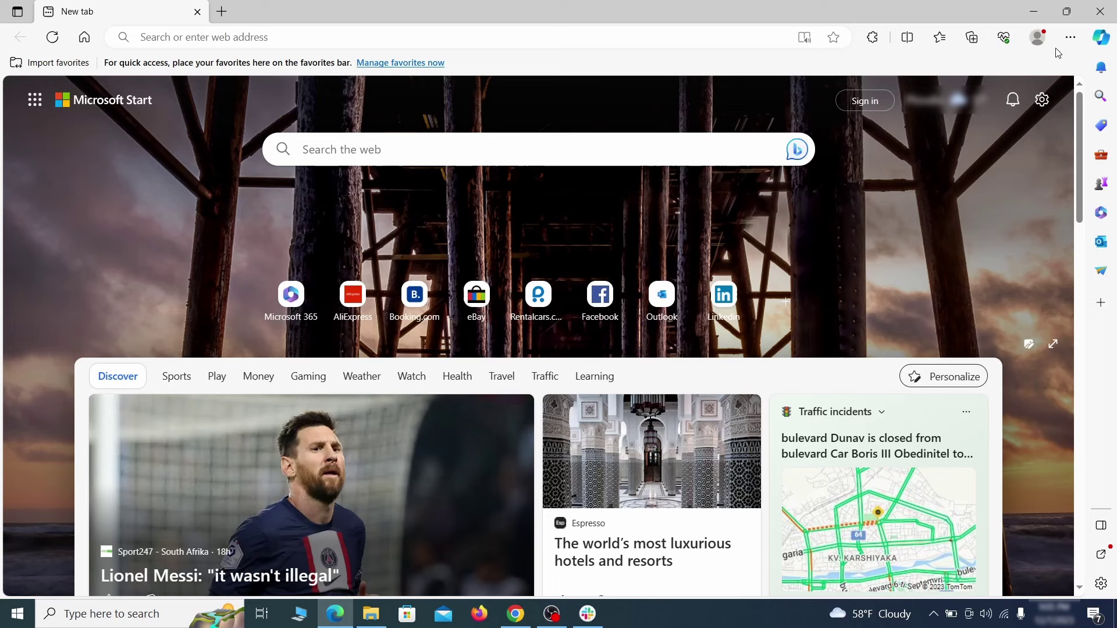
- Switch off the Quidco Cashback Reminder extension, remove it, and open Edge Settings
left_click(1071, 36)
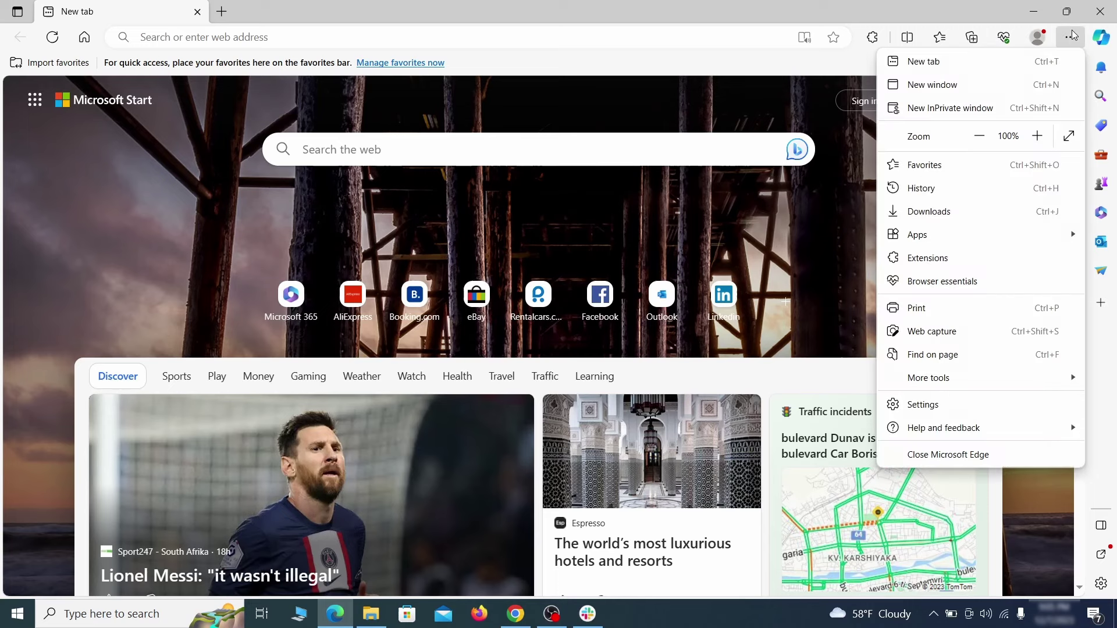
left_click(961, 259)
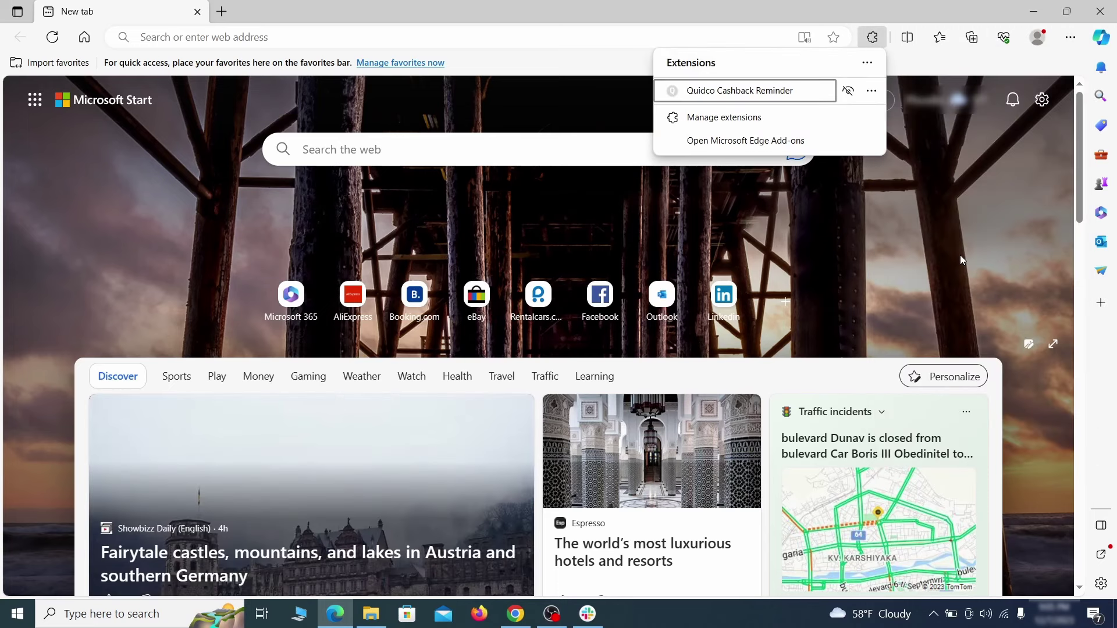
left_click(722, 121)
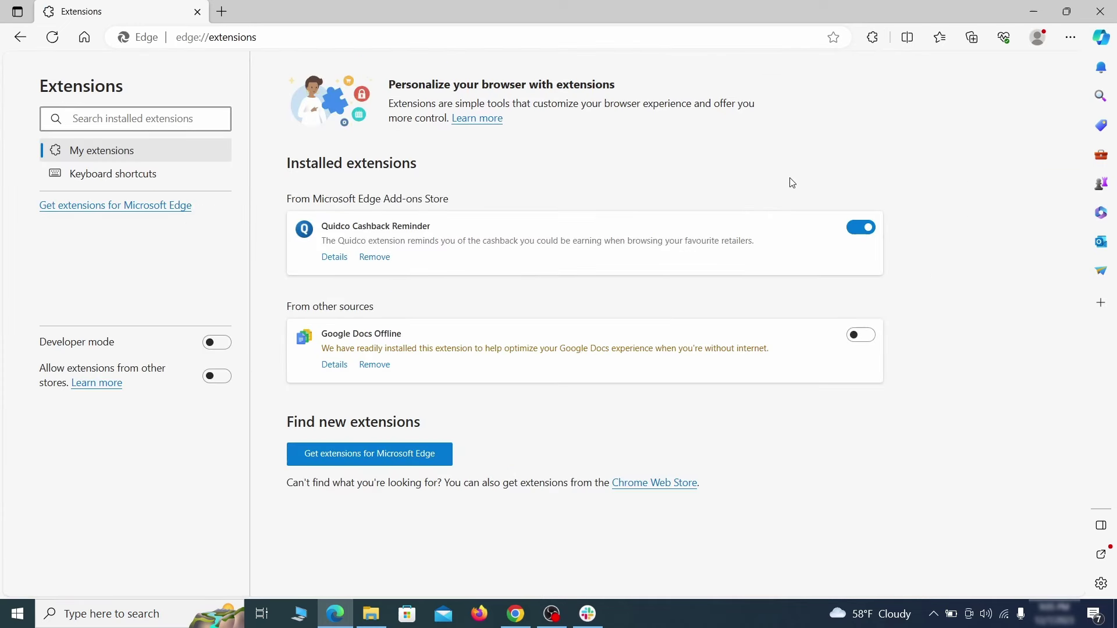
left_click(861, 228)
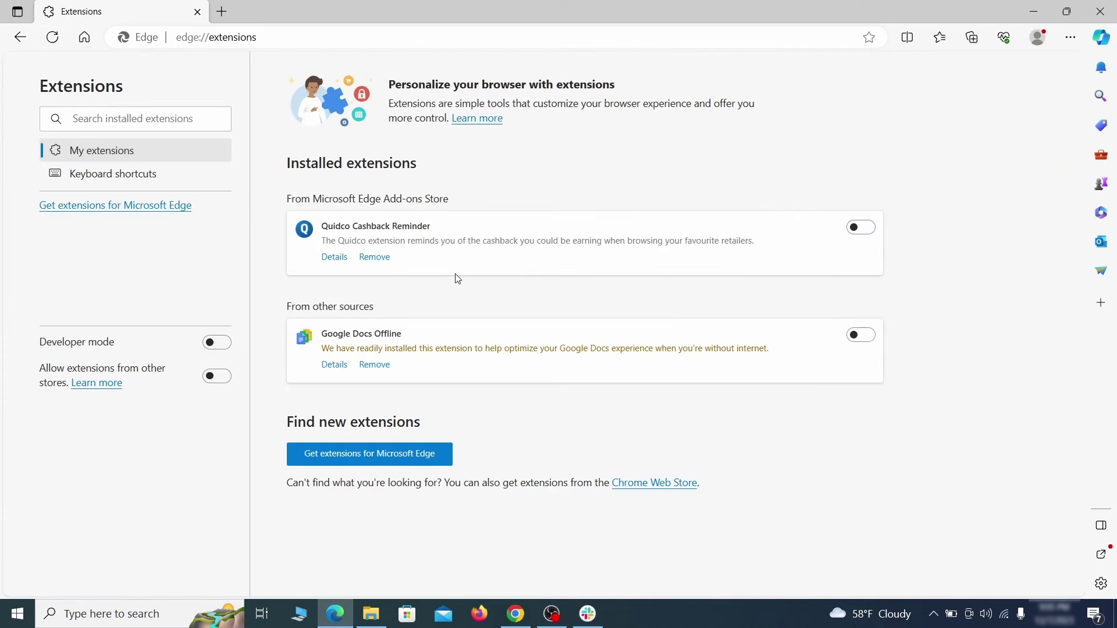
left_click(373, 262)
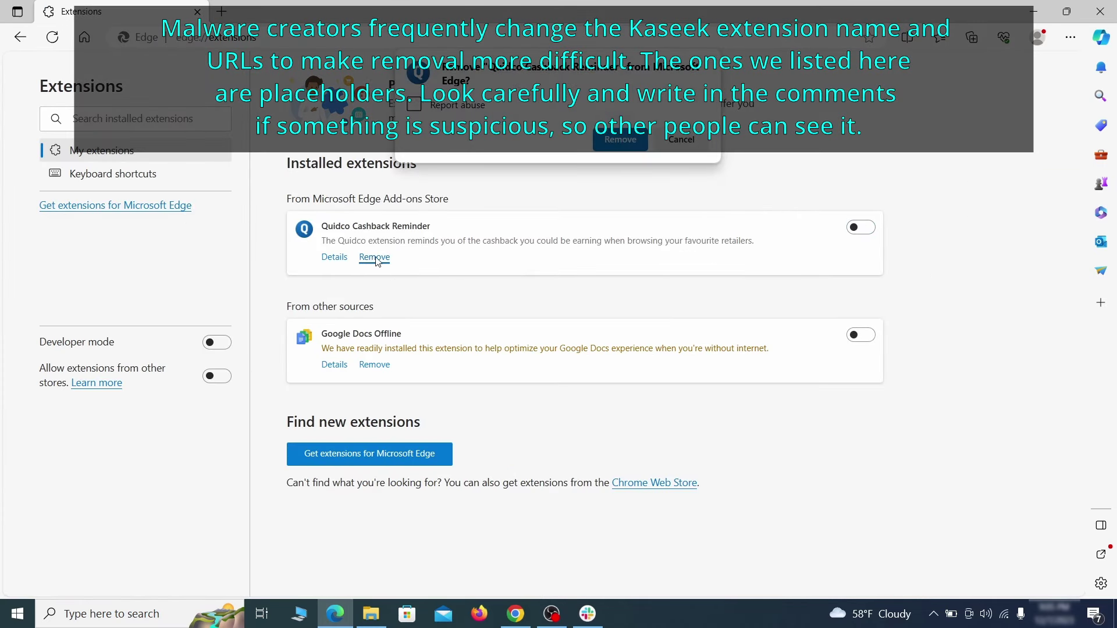
left_click(622, 144)
left_click(1070, 39)
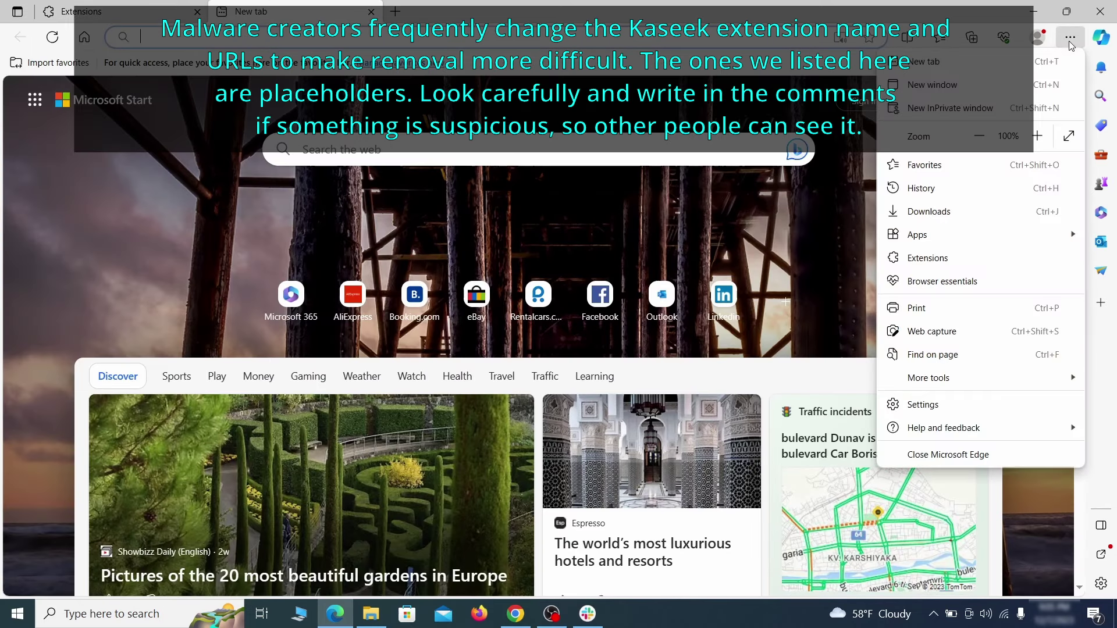
left_click(928, 405)
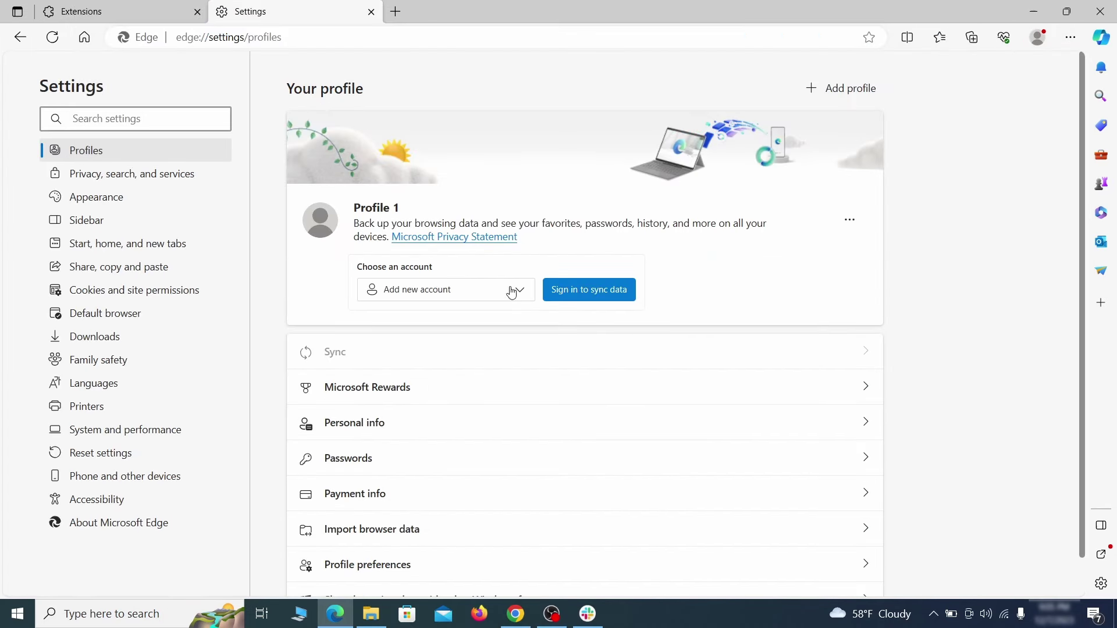
- Clear Edge's recent browsing data from Privacy, search, and services
left_click(187, 179)
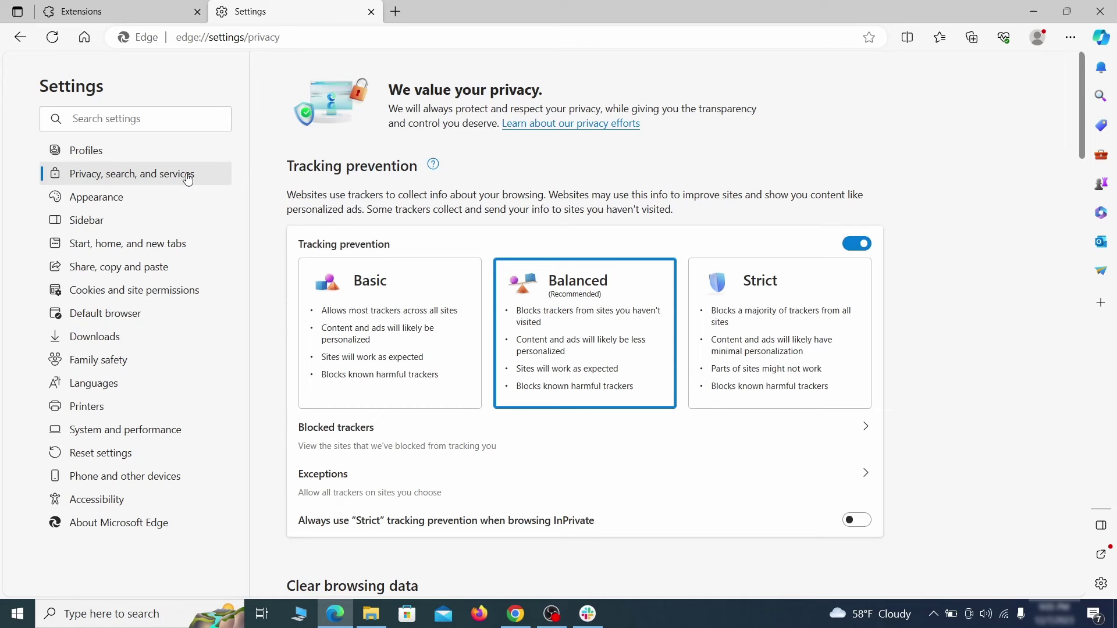
scroll(603, 356, "down", 4)
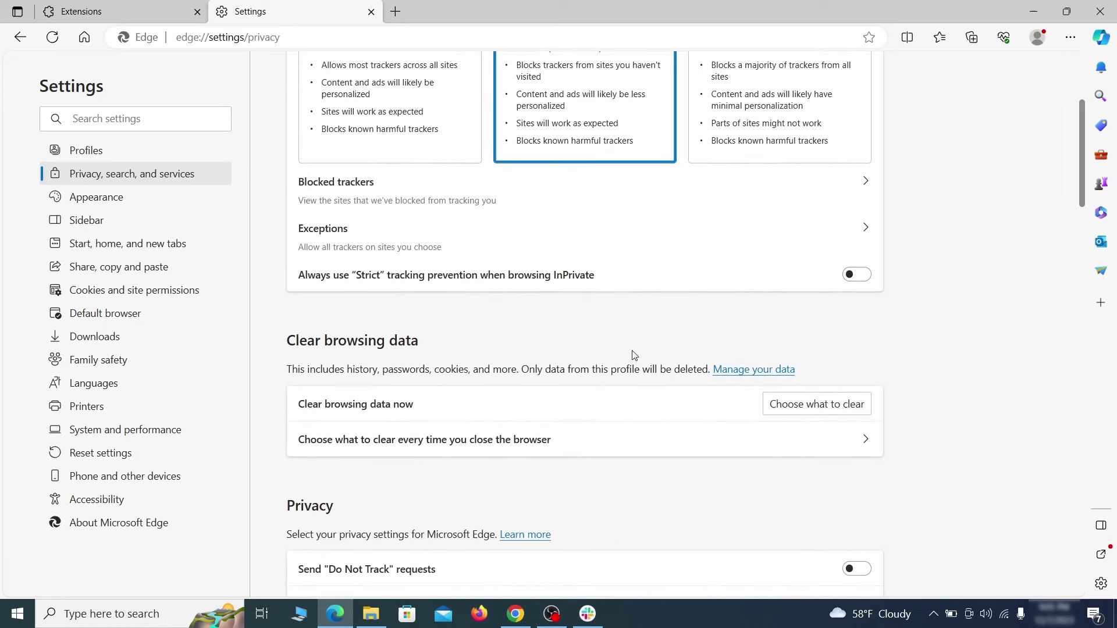
left_click(826, 409)
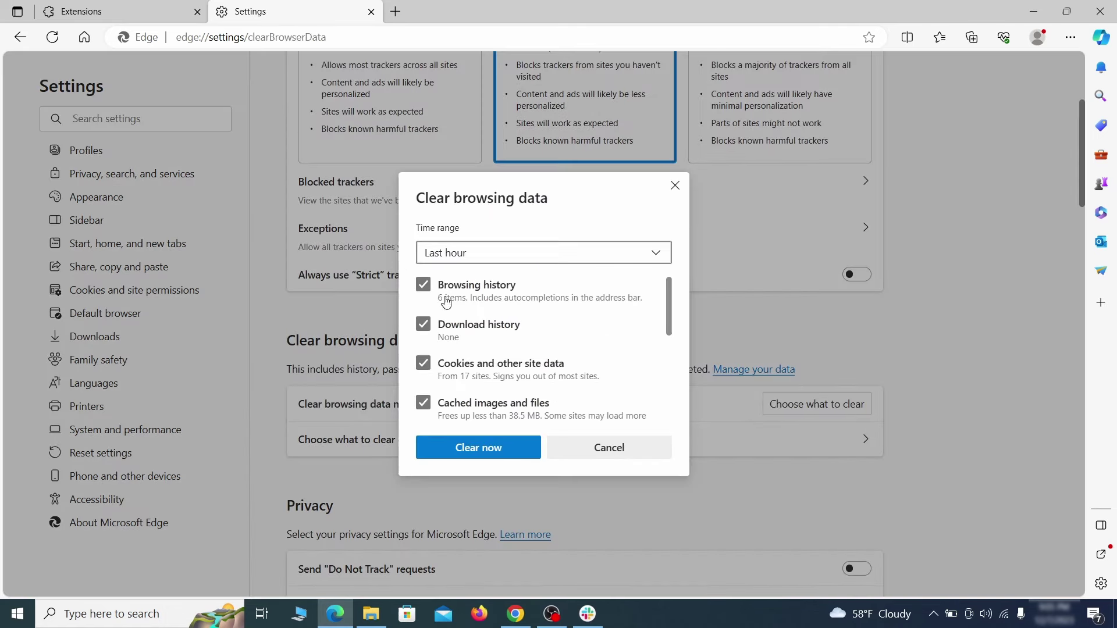
scroll(460, 326, "down", 1)
scroll(462, 335, "down", 5)
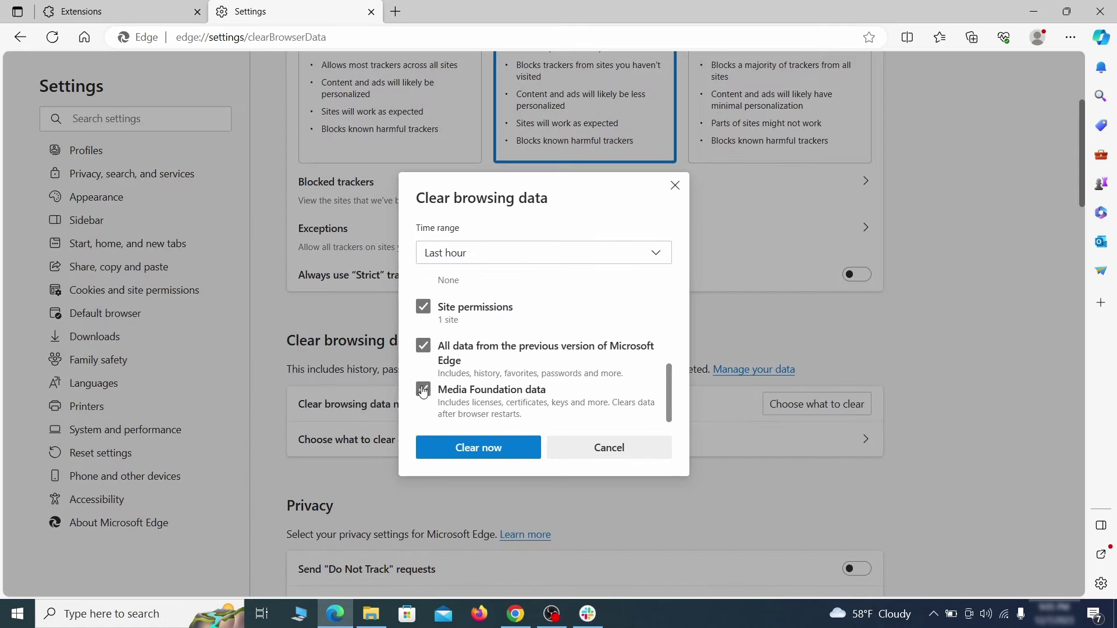
left_click(523, 452)
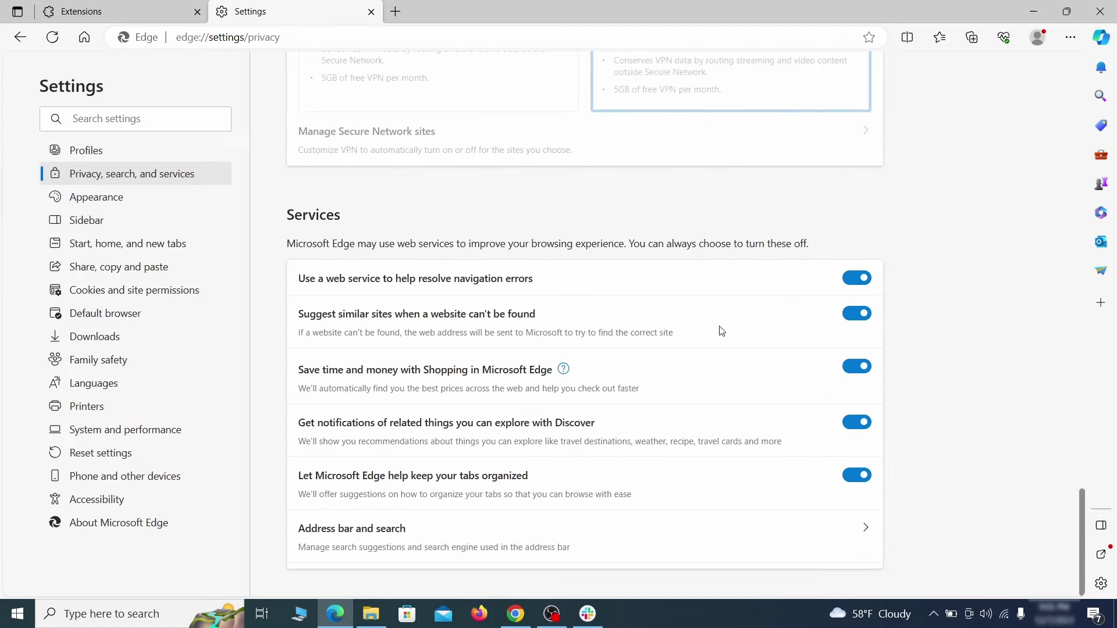
- Make Google Edge's address-bar search engine
left_click(638, 550)
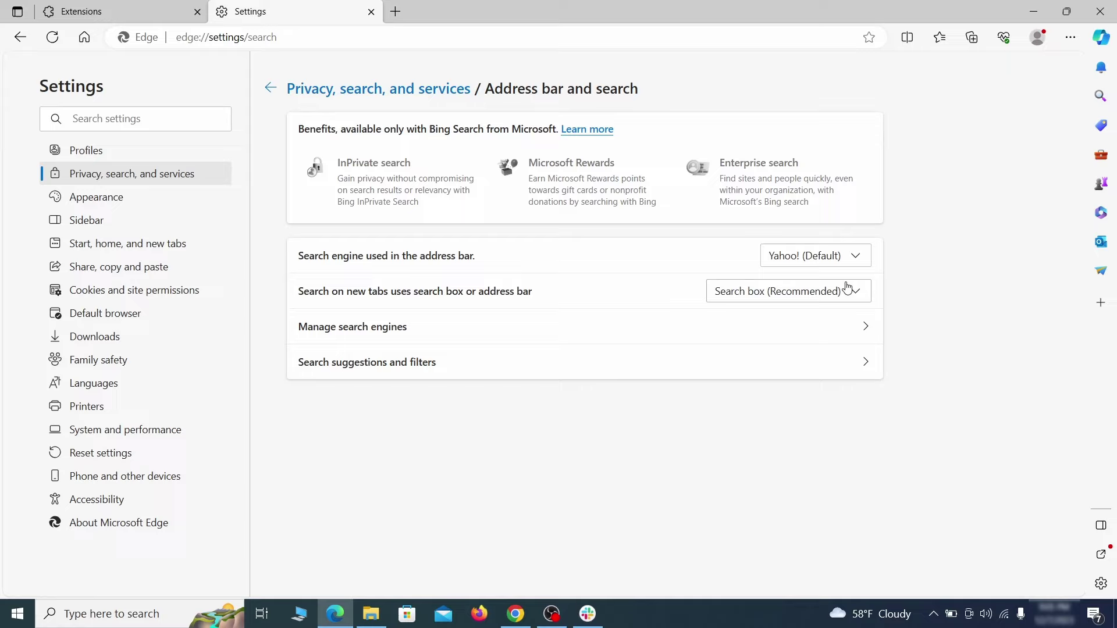
left_click(861, 258)
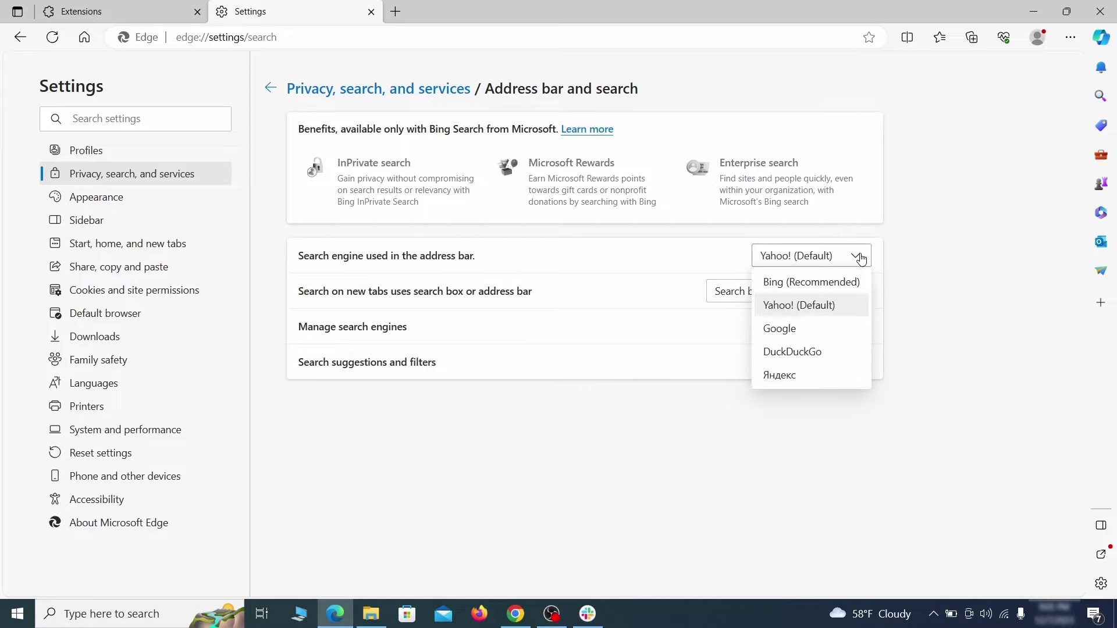
left_click(828, 327)
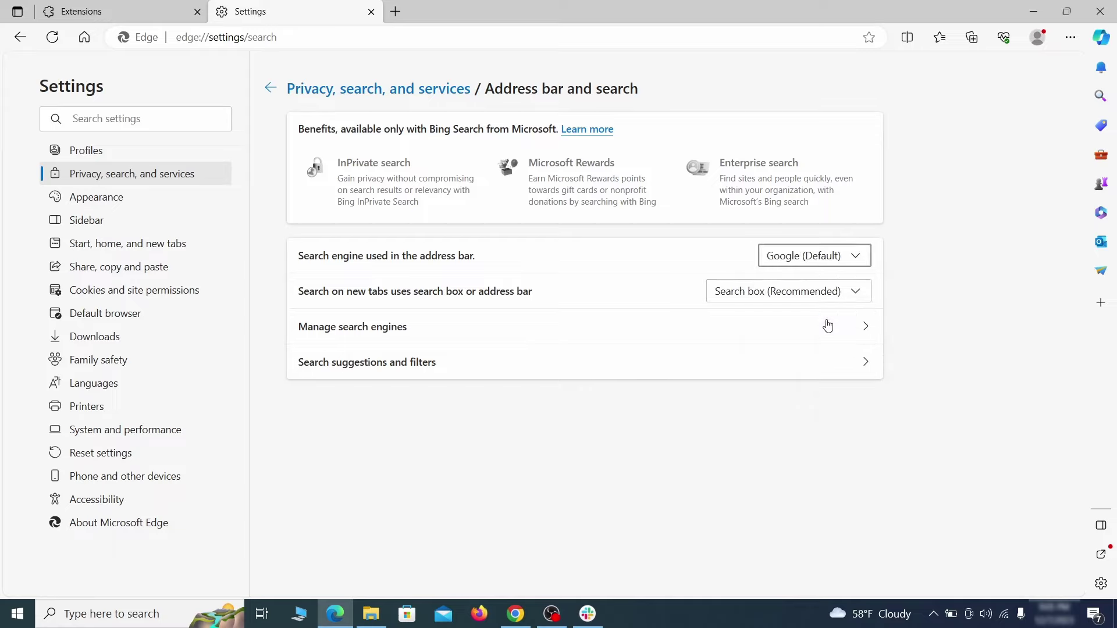
- Delete the ExampleRougeURL.com entry from Edge's search engines list
left_click(430, 334)
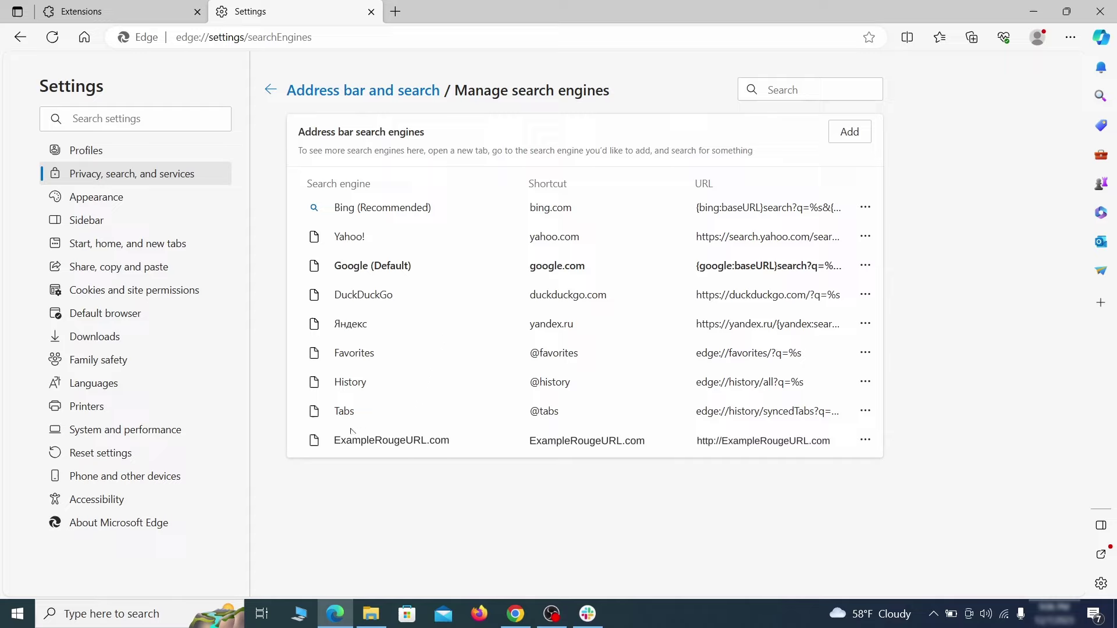
left_click(865, 441)
left_click(925, 464)
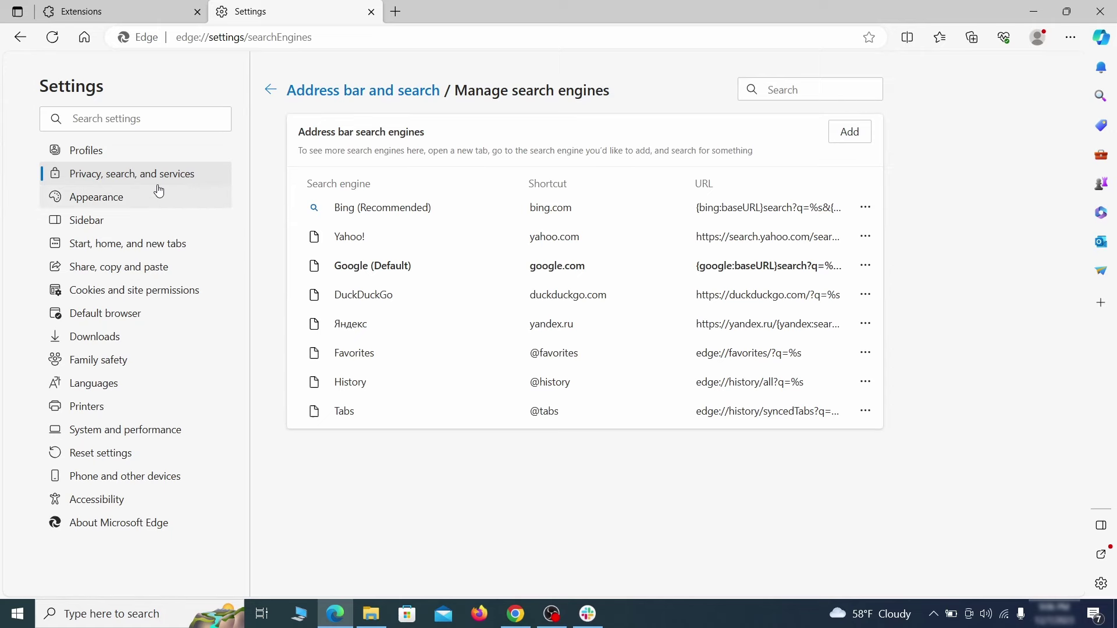
left_click(140, 244)
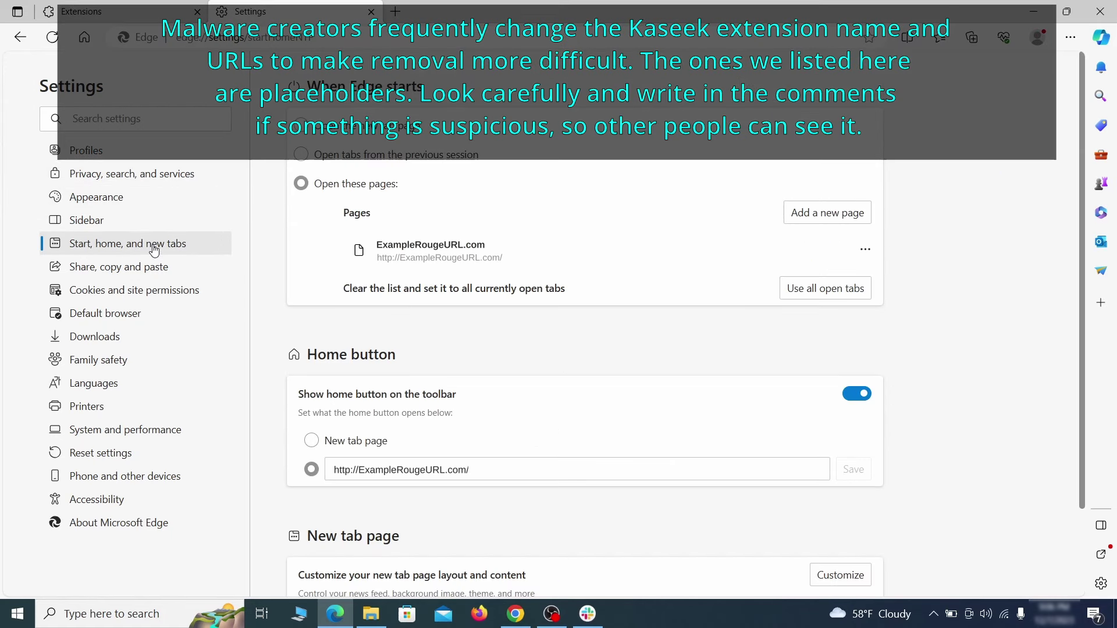
- Delete the ExampleRougeURL.com startup page and make the home button open the new tab page
left_click(865, 251)
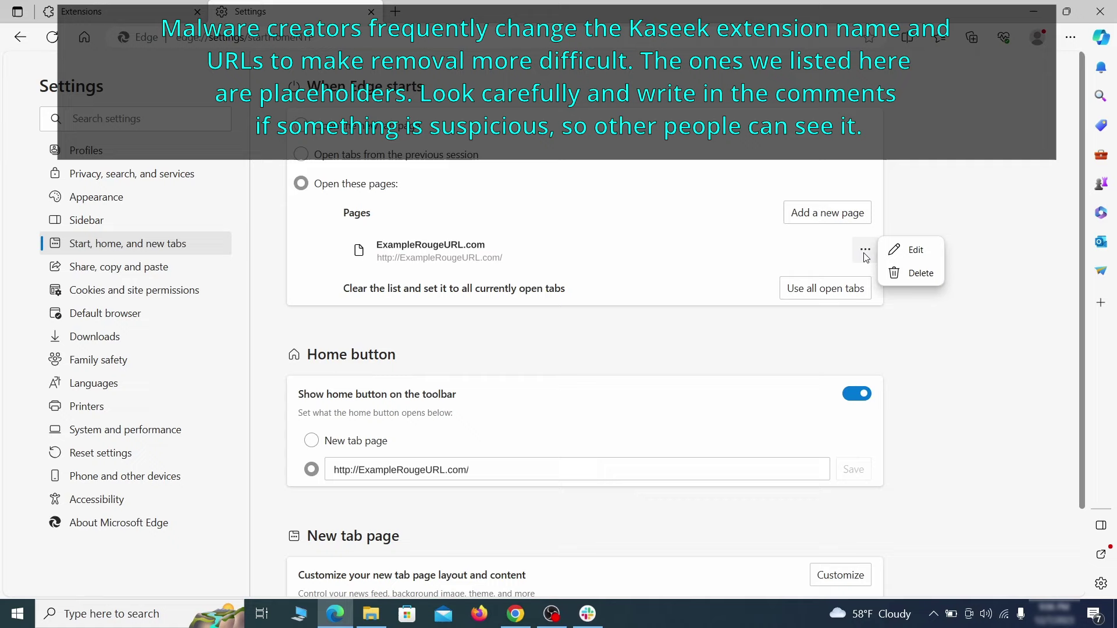
left_click(911, 273)
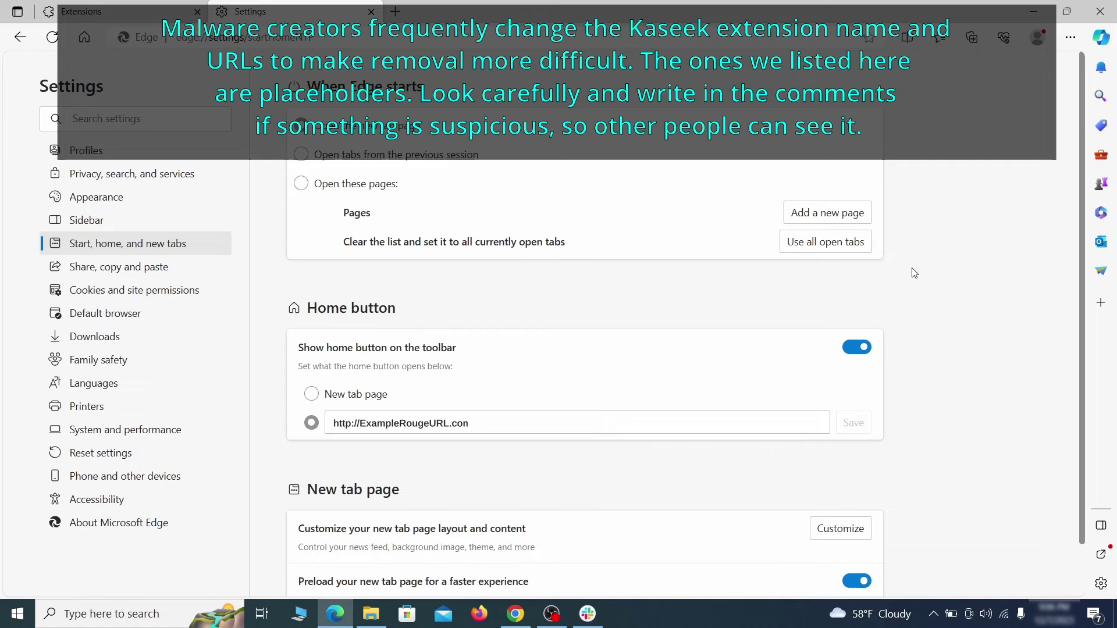
left_click(489, 414)
key("ctrl+a")
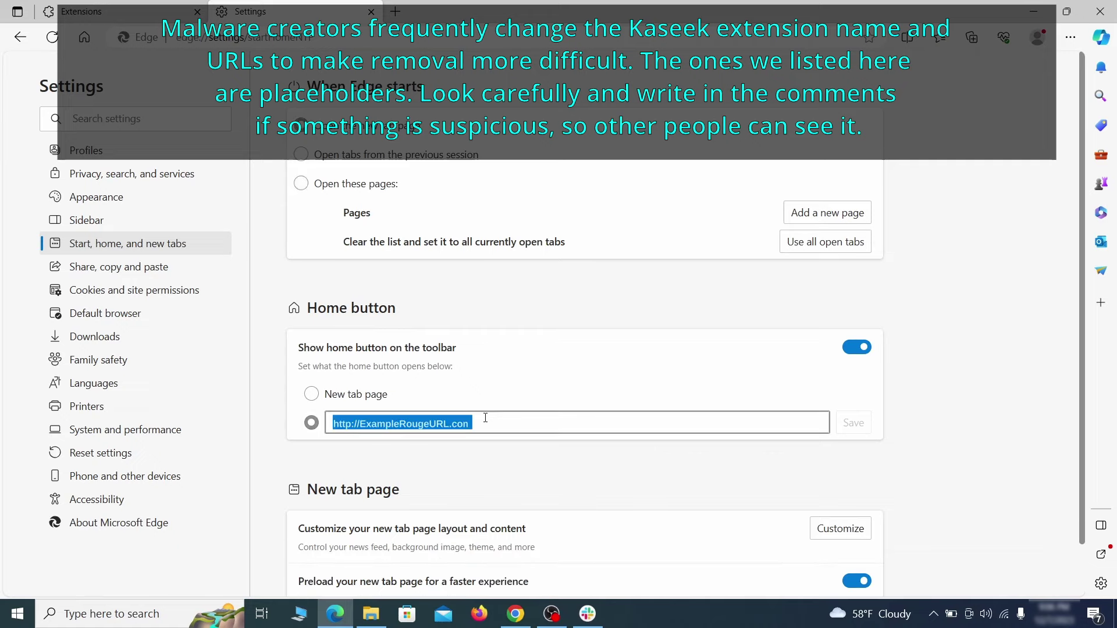
key("BackSpace")
left_click(312, 395)
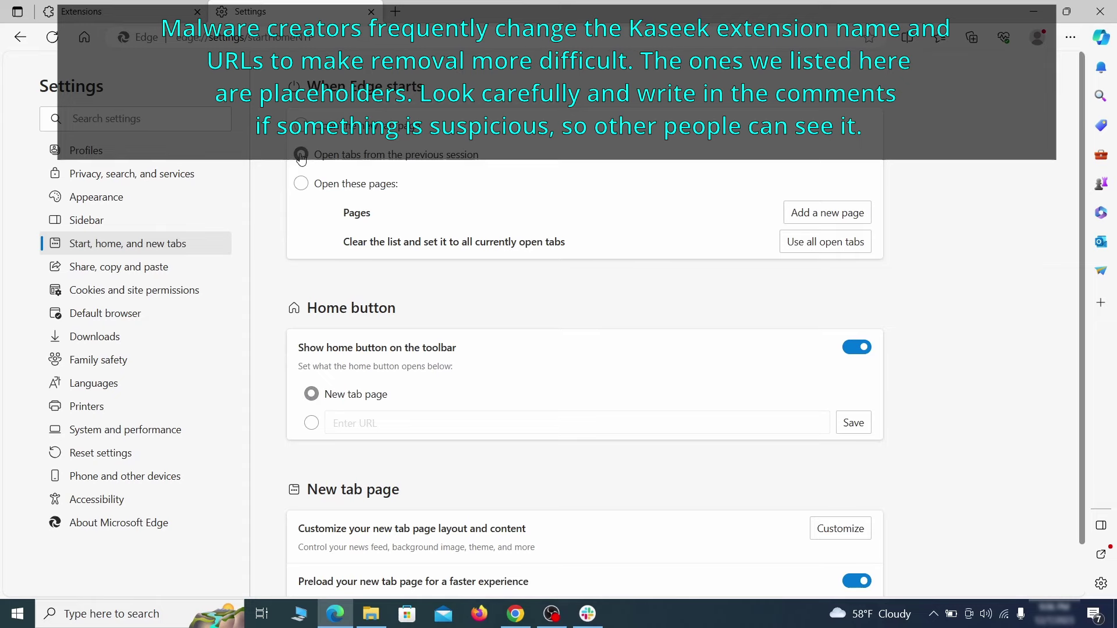
left_click(201, 291)
- Open Edge's Notifications permissions and the options for the allowed ExampleRougeURL.com
scroll(539, 303, "down", 7)
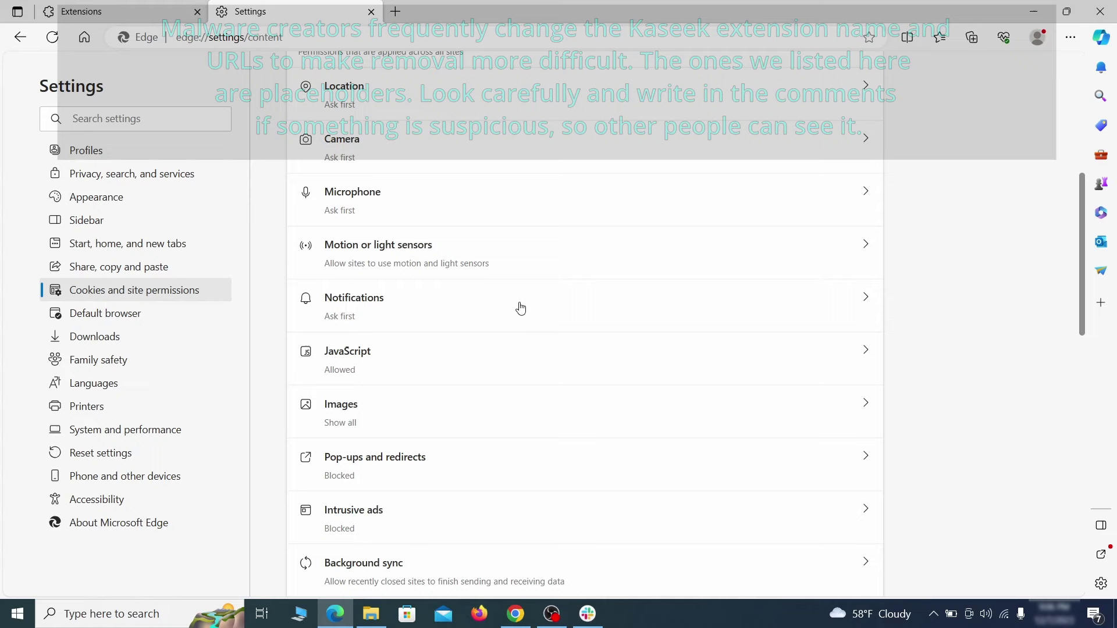
left_click(520, 309)
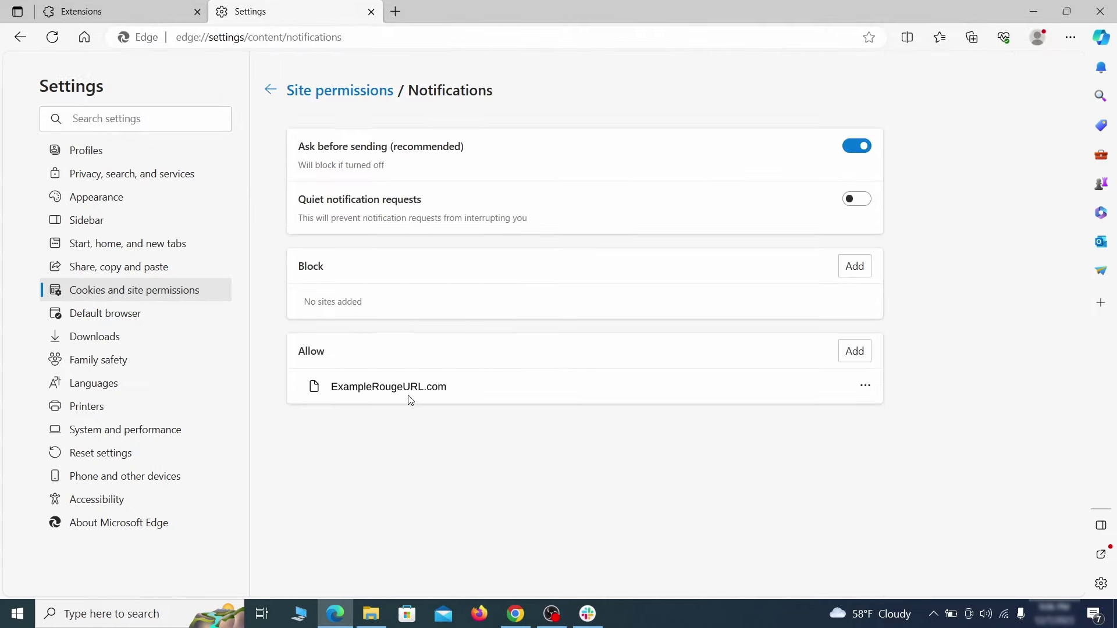
left_click(865, 386)
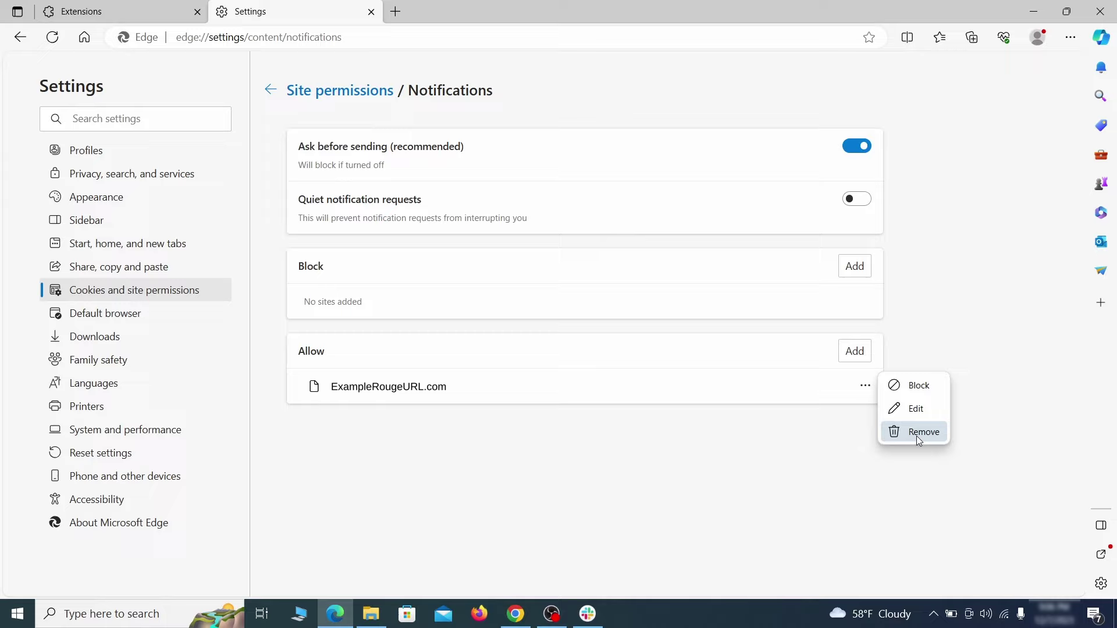